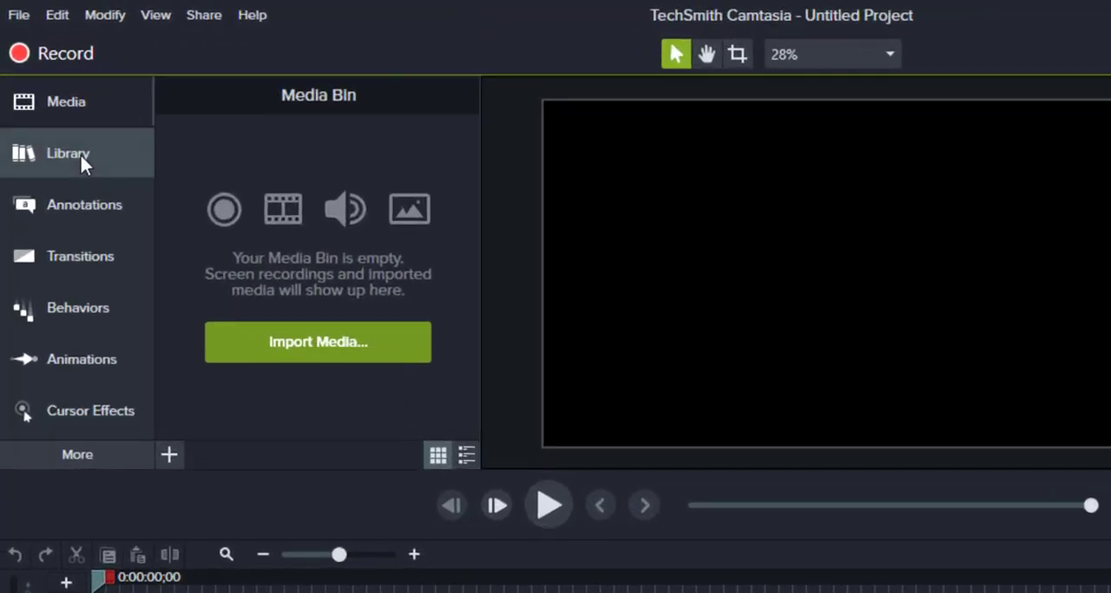
- Open the Camtasia 2019 library, collapse the Music Tracks folder and look over the available asset folders
click(57, 109)
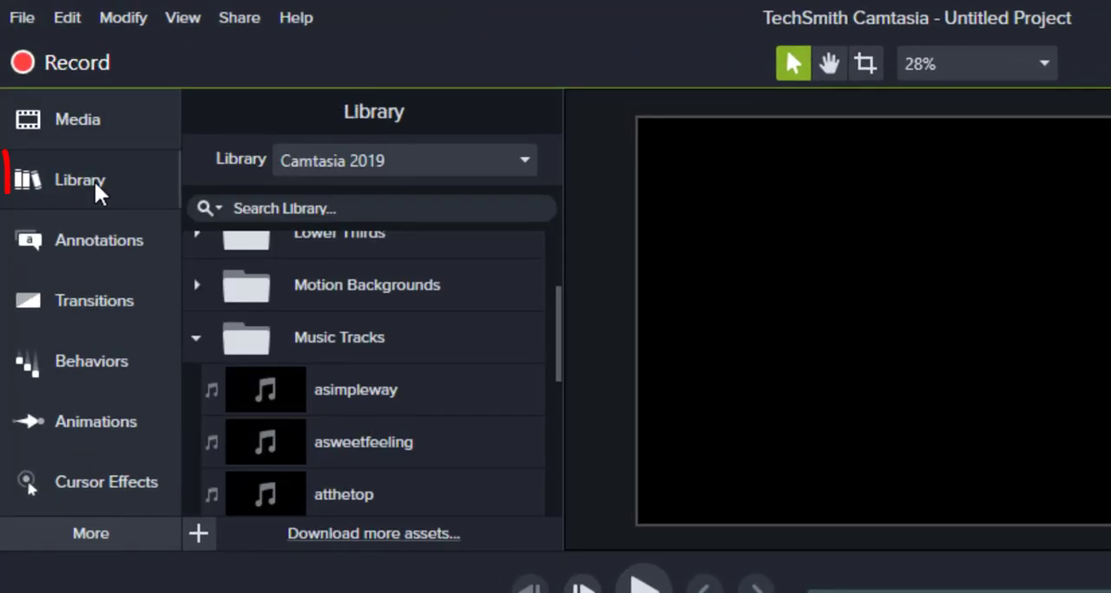
click(196, 338)
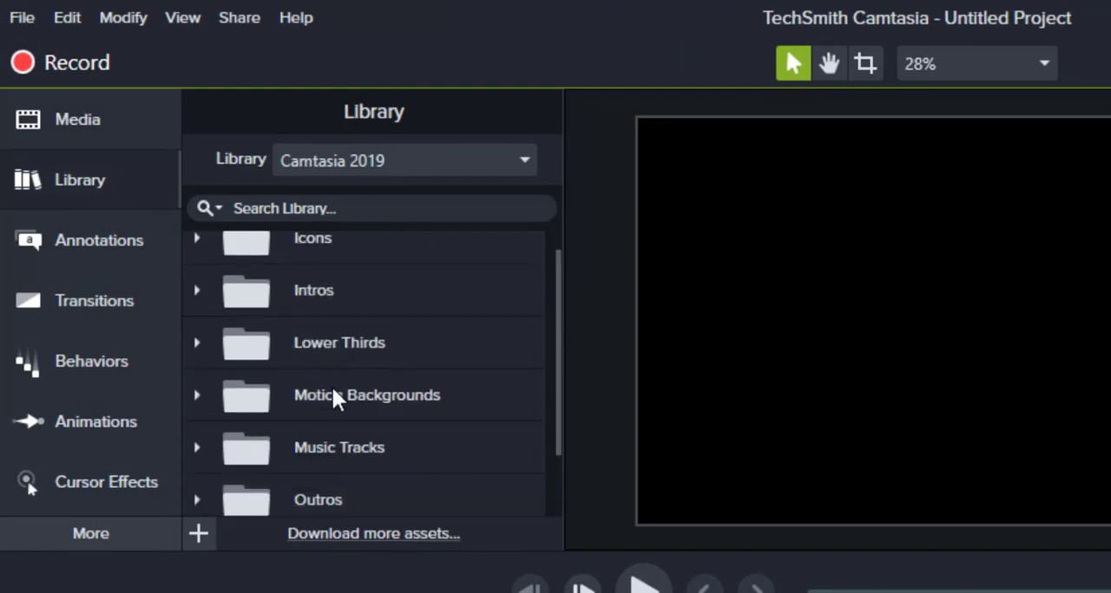
click(427, 165)
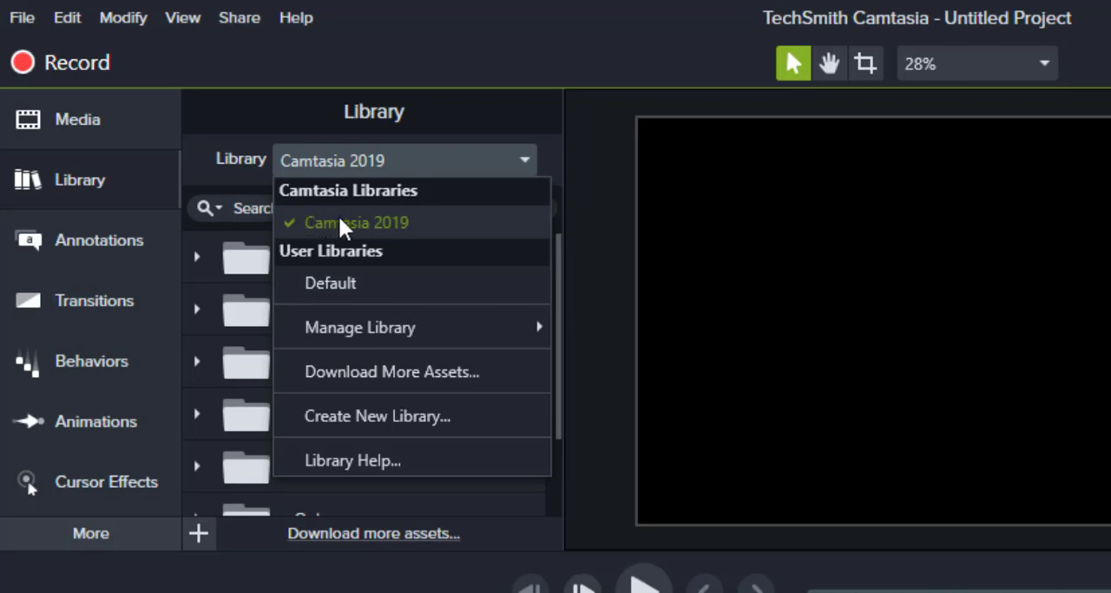
click(437, 223)
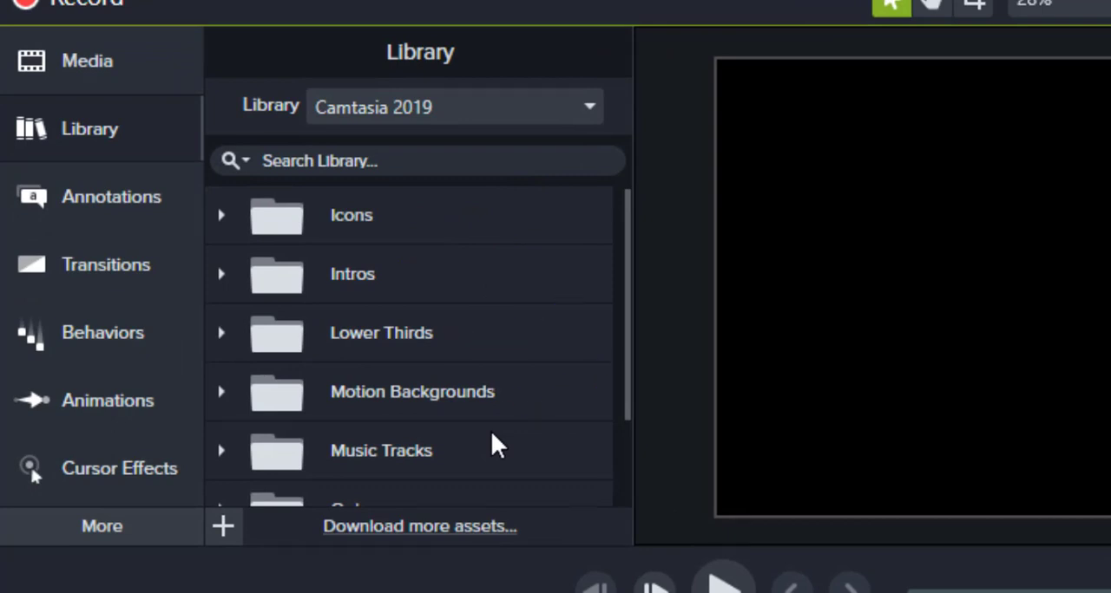
scroll(491, 434, down, 2)
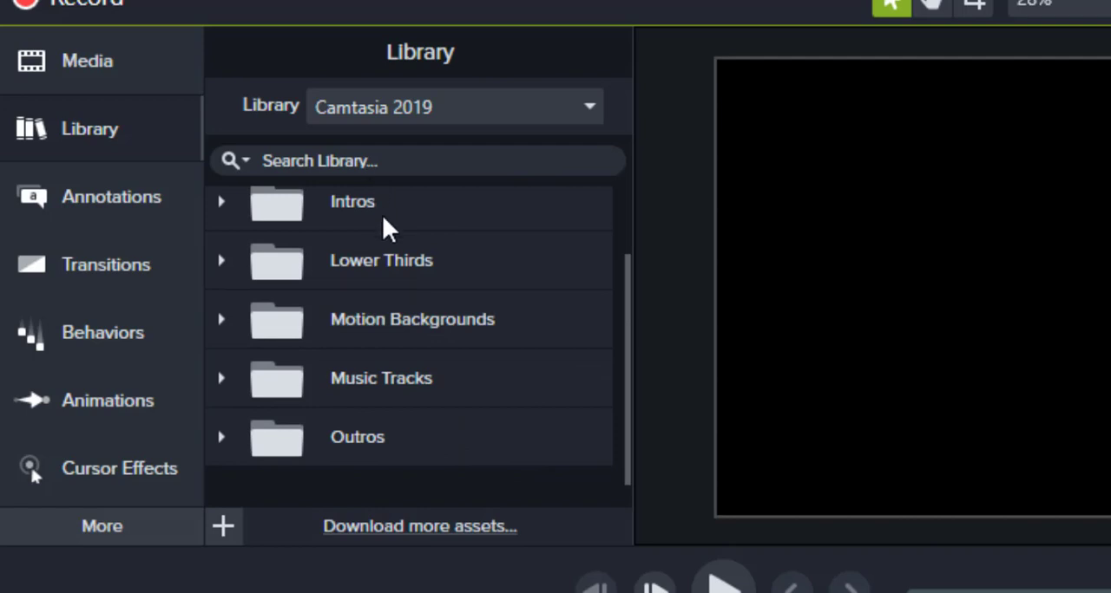
scroll(382, 218, up, 2)
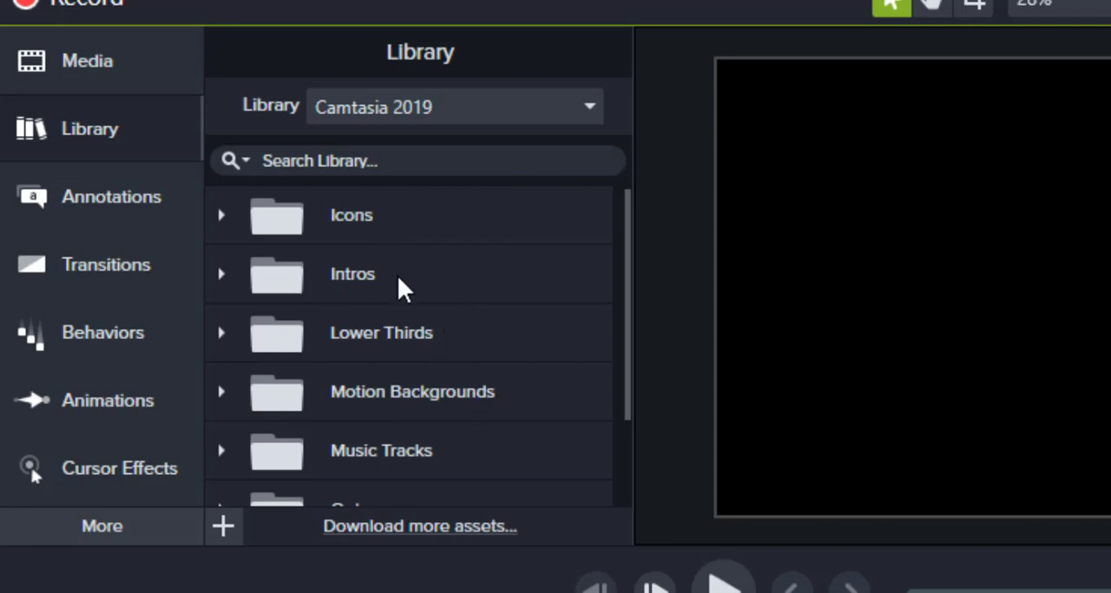
- Examine the intro templates in the library's Intros folder and collapse the folder again
click(220, 274)
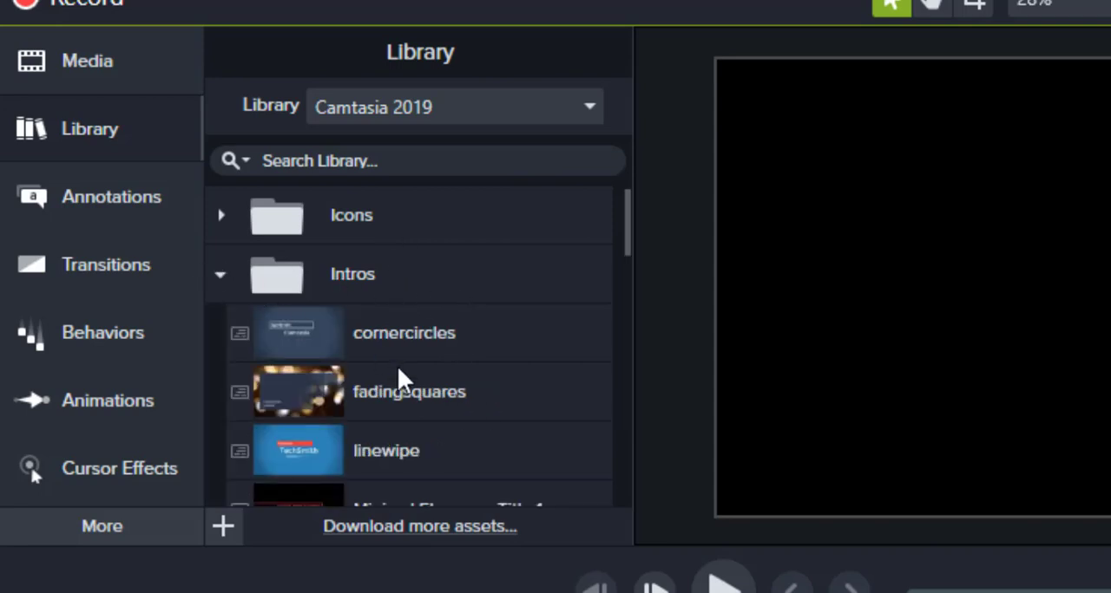
scroll(466, 382, down, 5)
scroll(466, 382, up, 5)
click(219, 274)
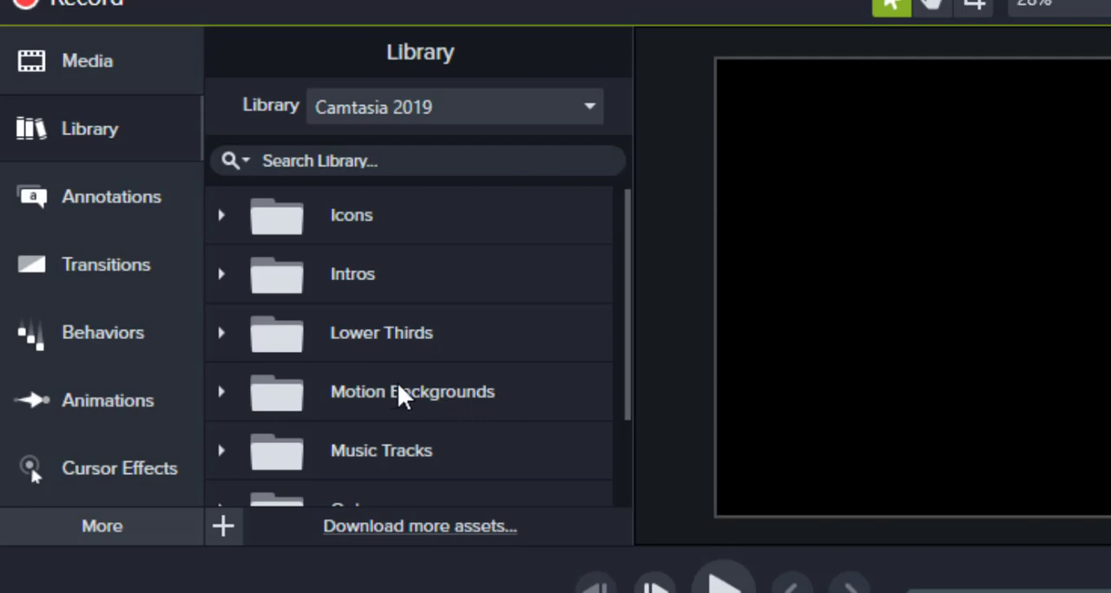
- Expand the Motion Backgrounds folder, browse its clips and preview the bokehdots background
click(222, 393)
scroll(446, 346, down, 3)
scroll(447, 346, up, 1)
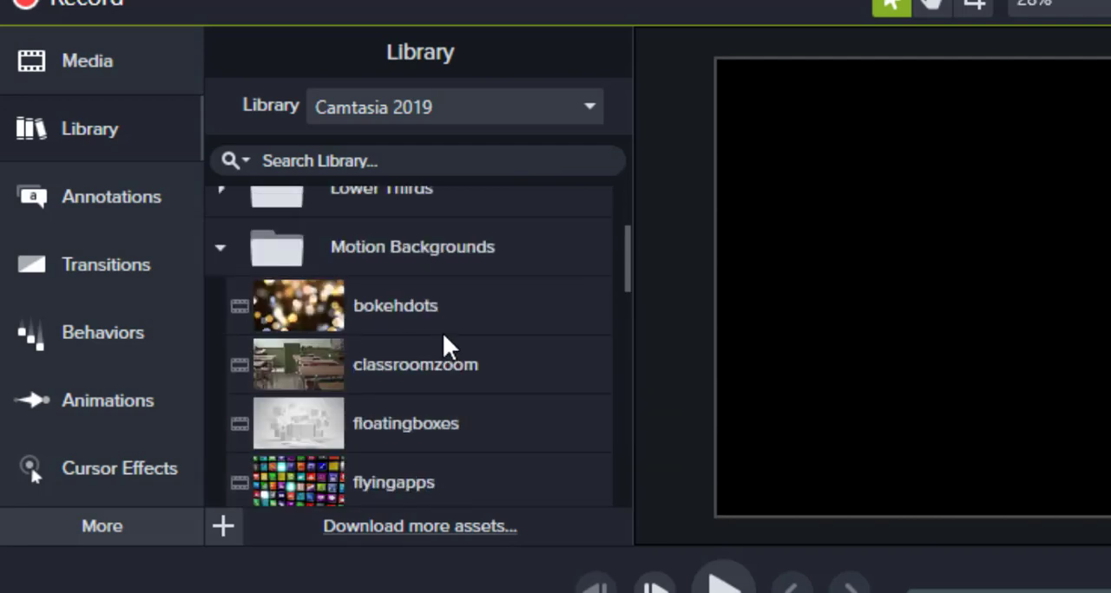
scroll(432, 393, down, 1)
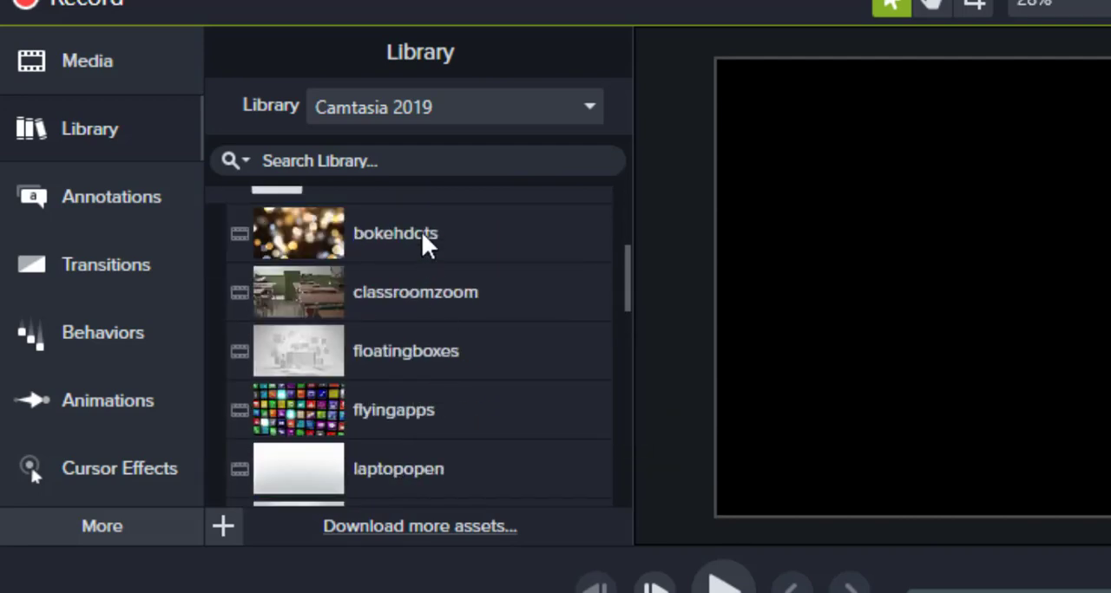
scroll(424, 431, down, 3)
scroll(425, 432, up, 2)
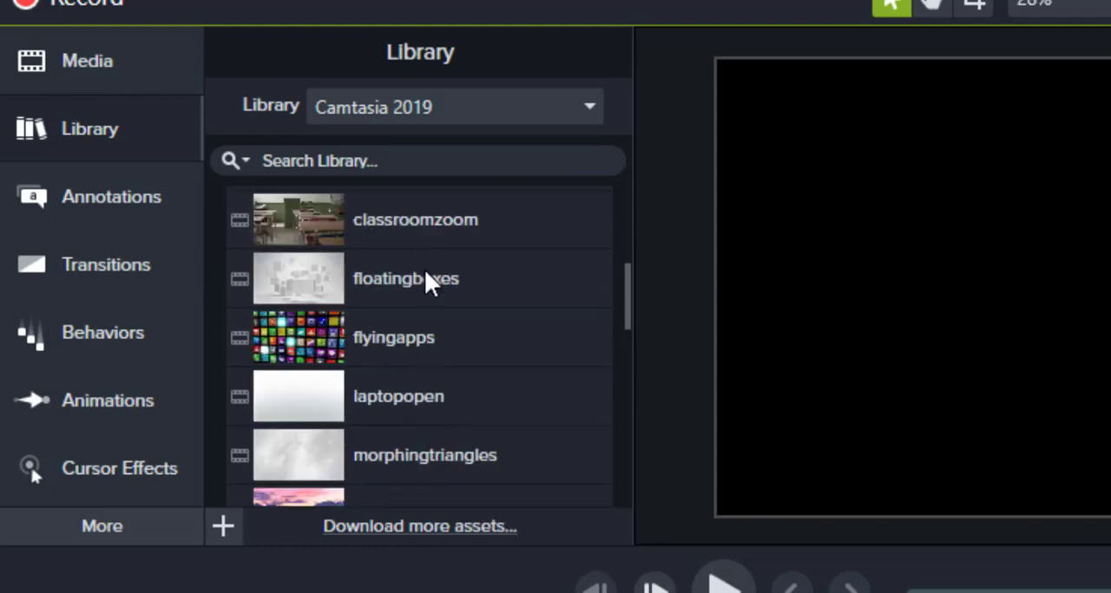
scroll(461, 357, up, 1)
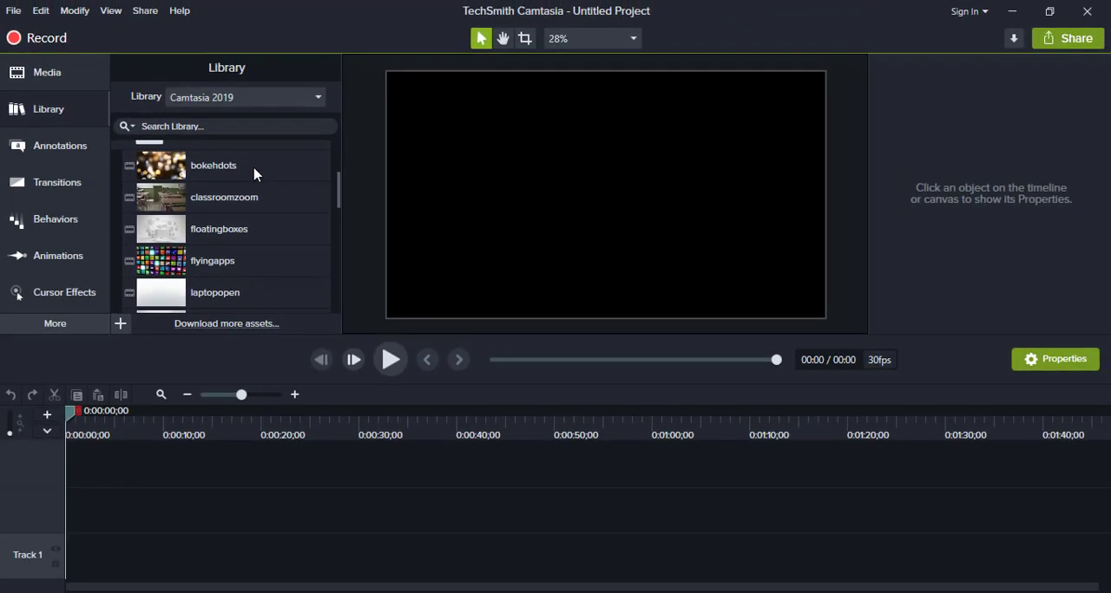
double_click(253, 173)
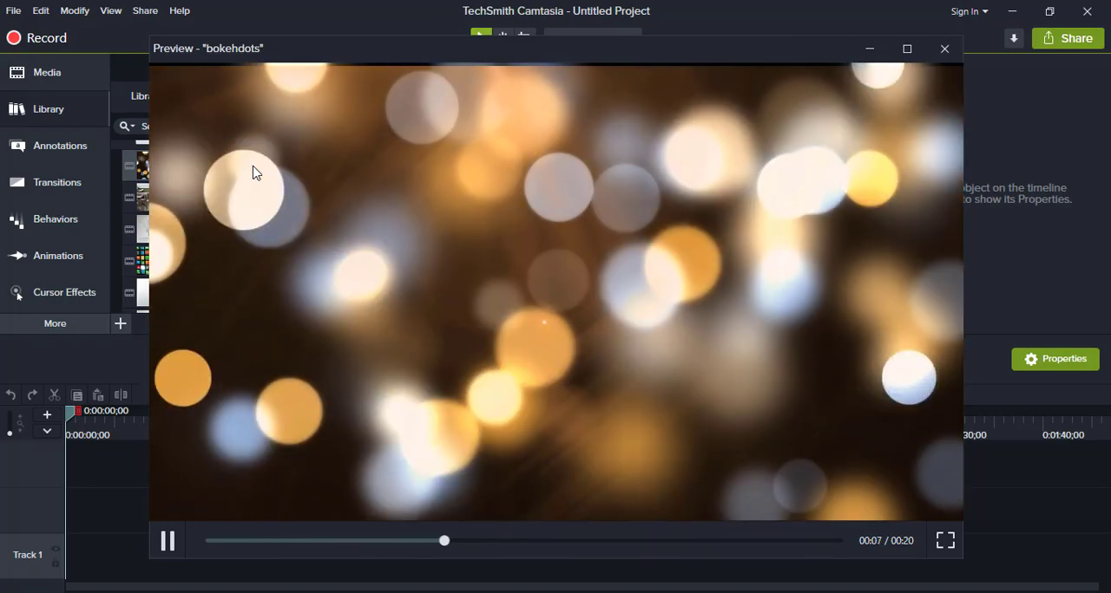
key(Escape)
- Add the floatingboxes motion background to Track 2 at the start of the timeline
scroll(267, 241, down, 2)
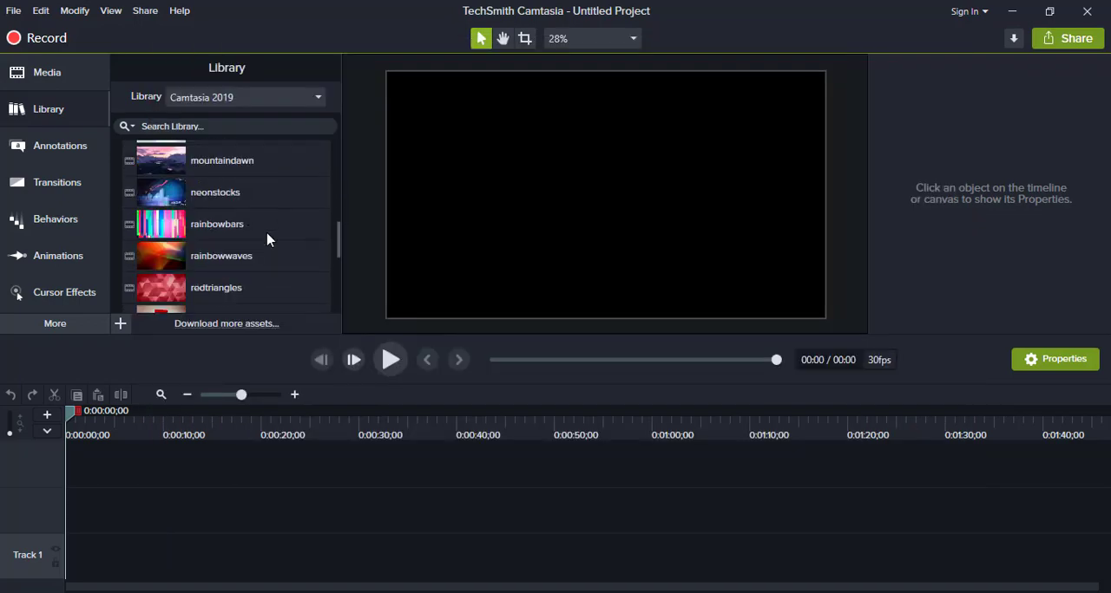
scroll(267, 241, down, 2)
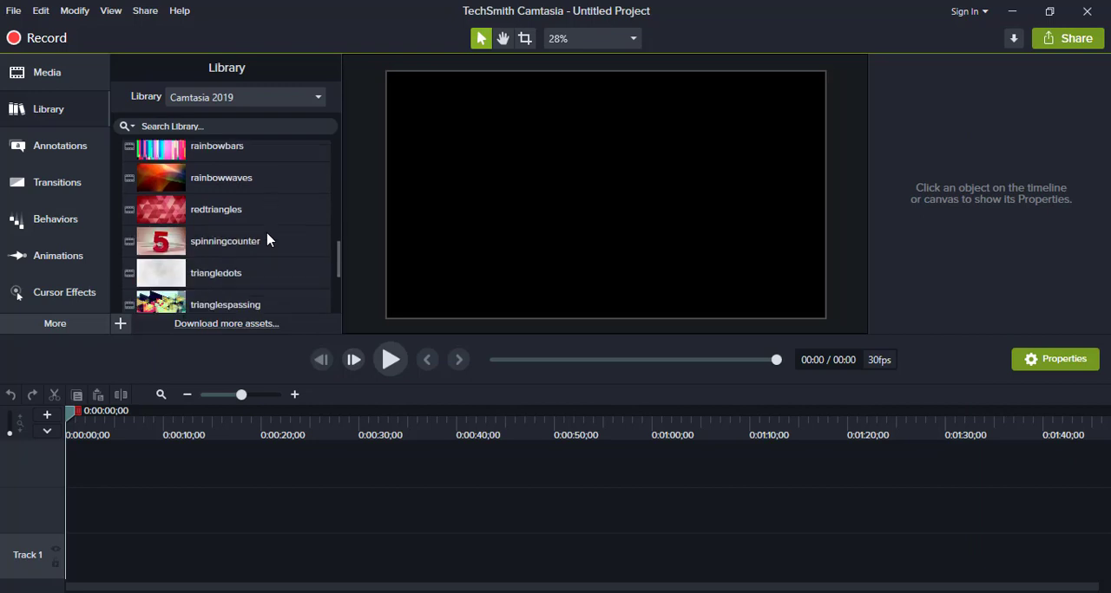
scroll(267, 240, up, 5)
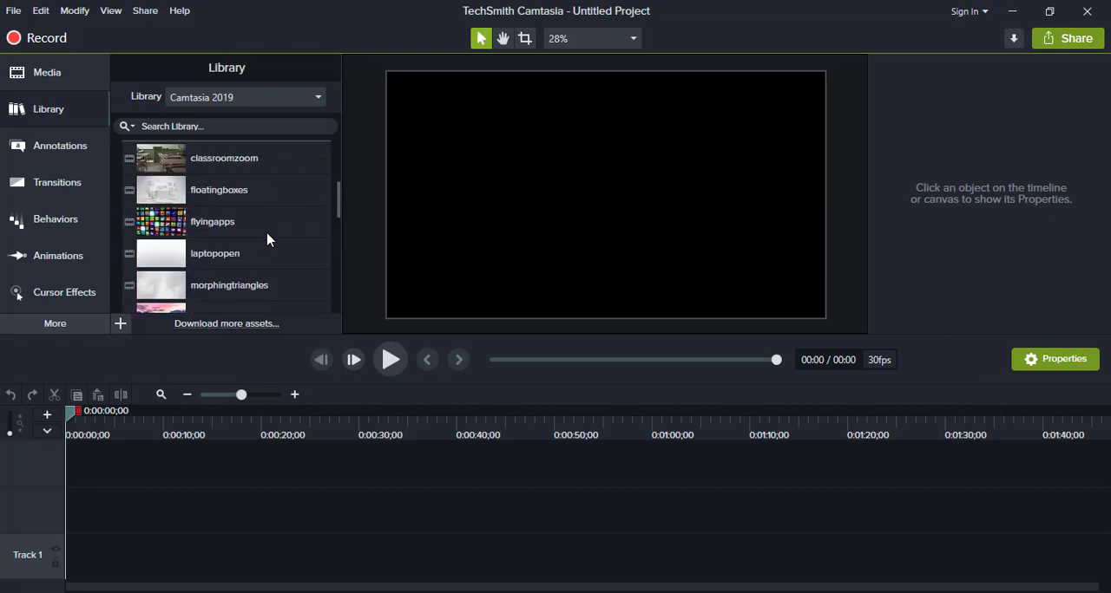
click(247, 195)
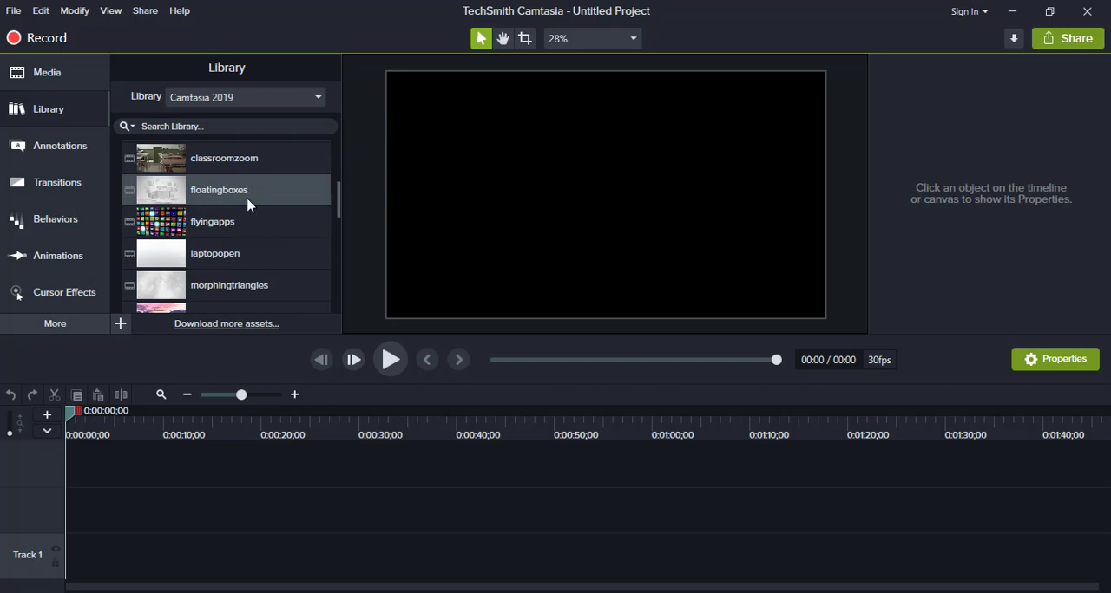
drag(251, 194, 47, 510)
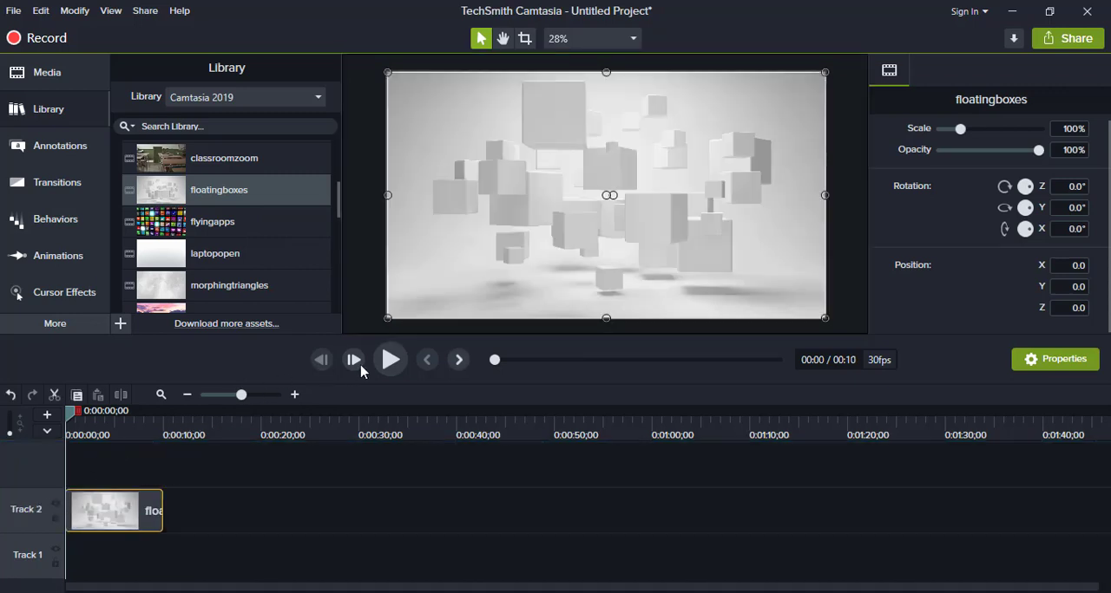
- Play the floatingboxes clip through on the timeline and return the playhead to the start
click(389, 361)
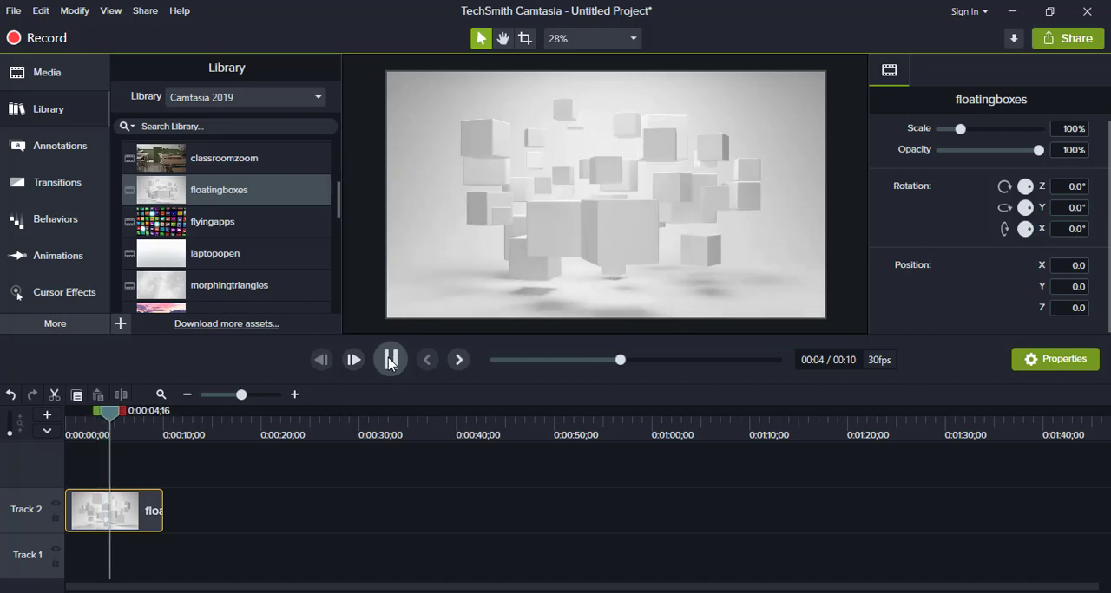
scroll(253, 265, up, 4)
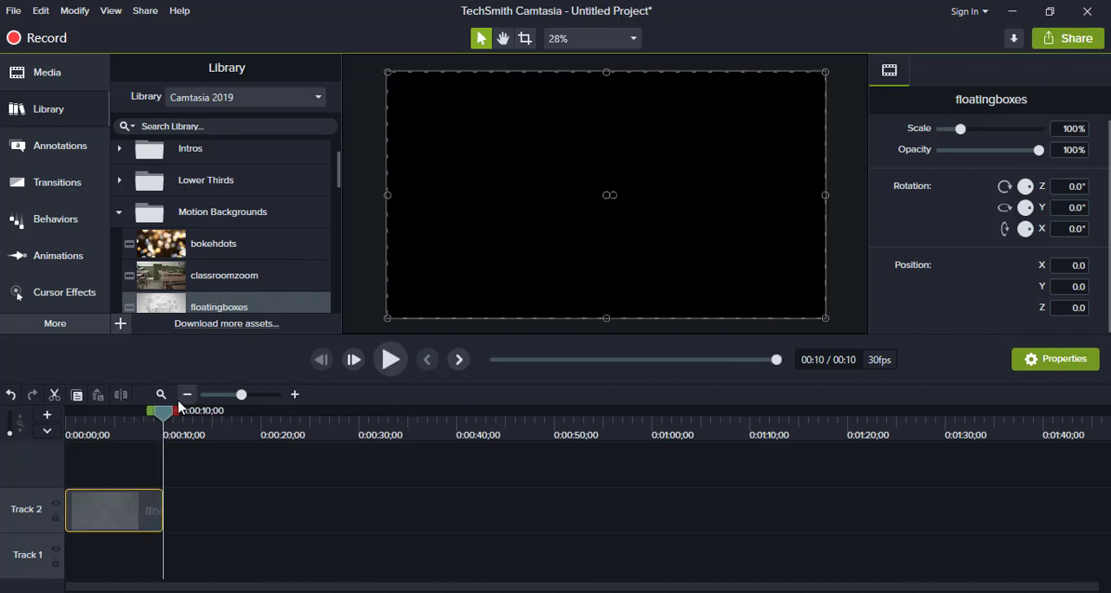
drag(168, 421, 50, 423)
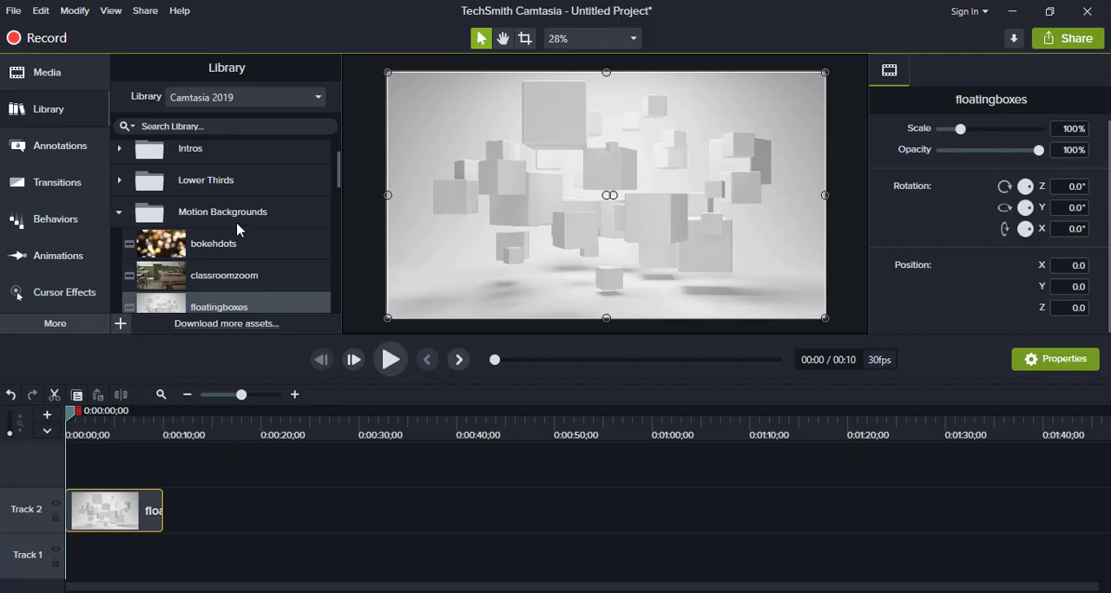
scroll(240, 229, down, 5)
scroll(241, 229, down, 3)
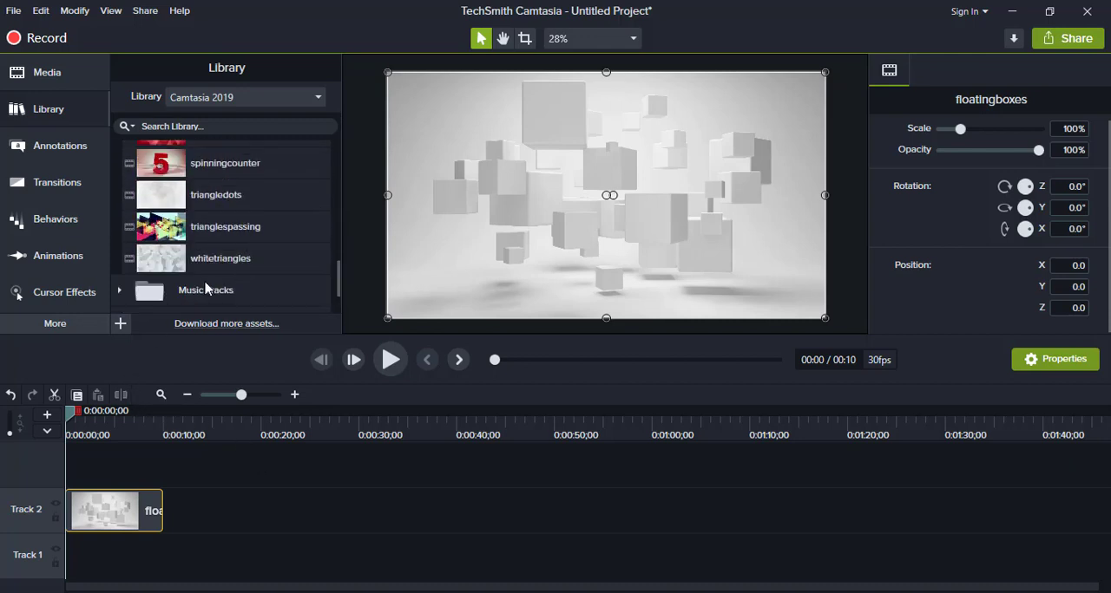
scroll(217, 249, up, 1)
scroll(217, 249, up, 6)
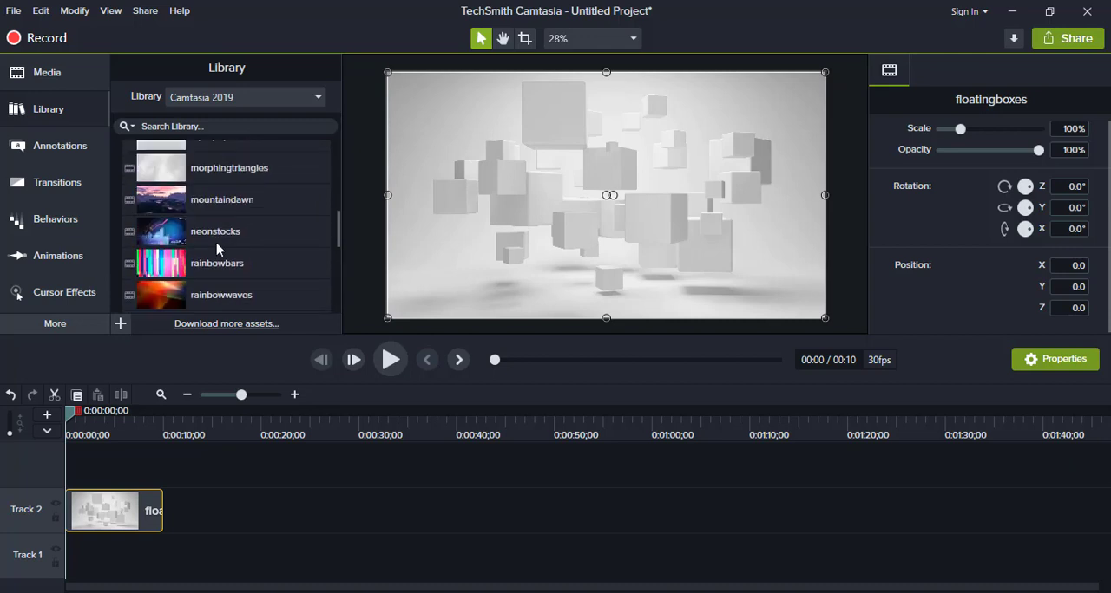
scroll(217, 249, up, 3)
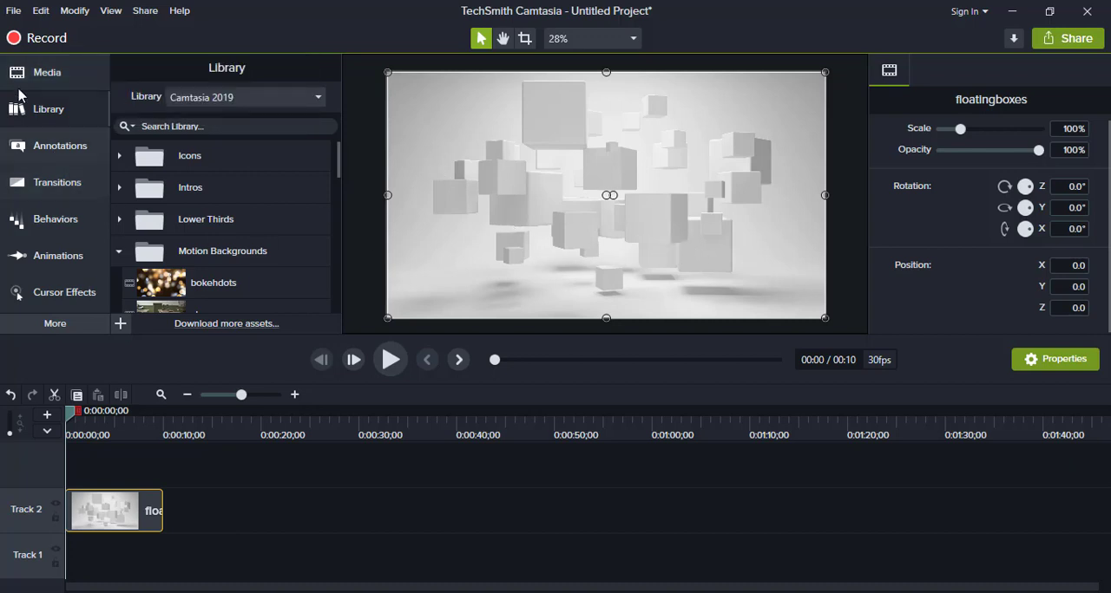
- Add a plain text callout on Track 3 at the timeline start and set its font to Calibri Bold
click(54, 146)
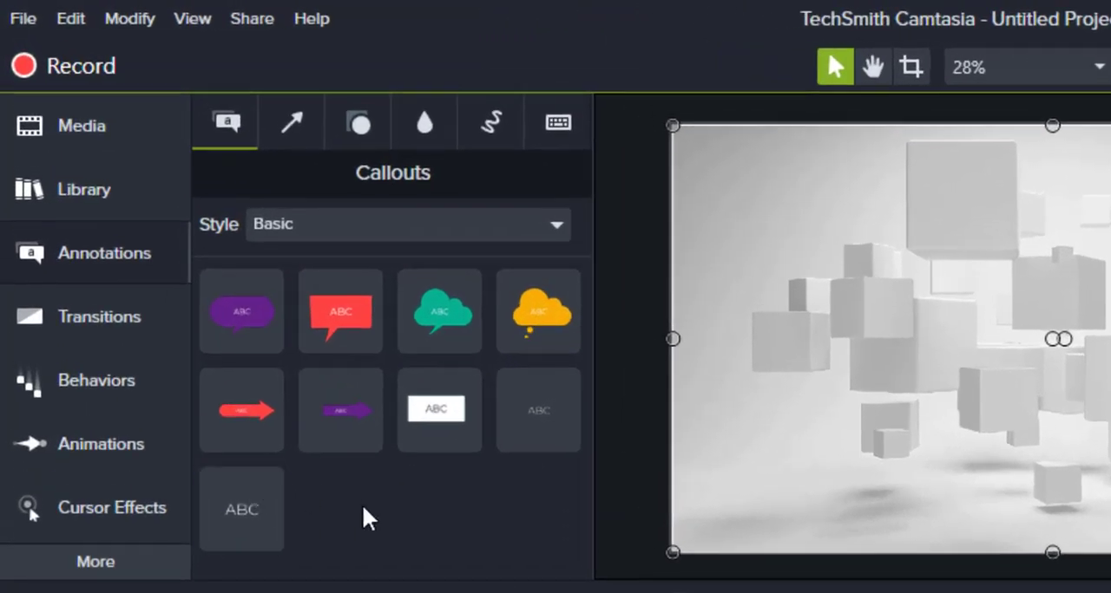
drag(243, 513, 776, 478)
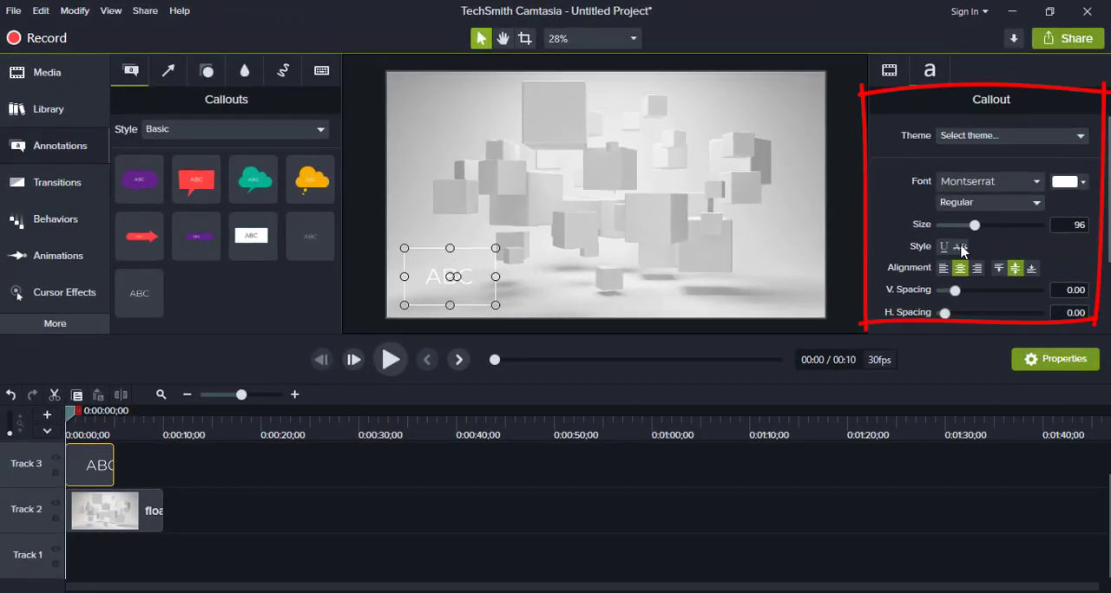
click(1011, 183)
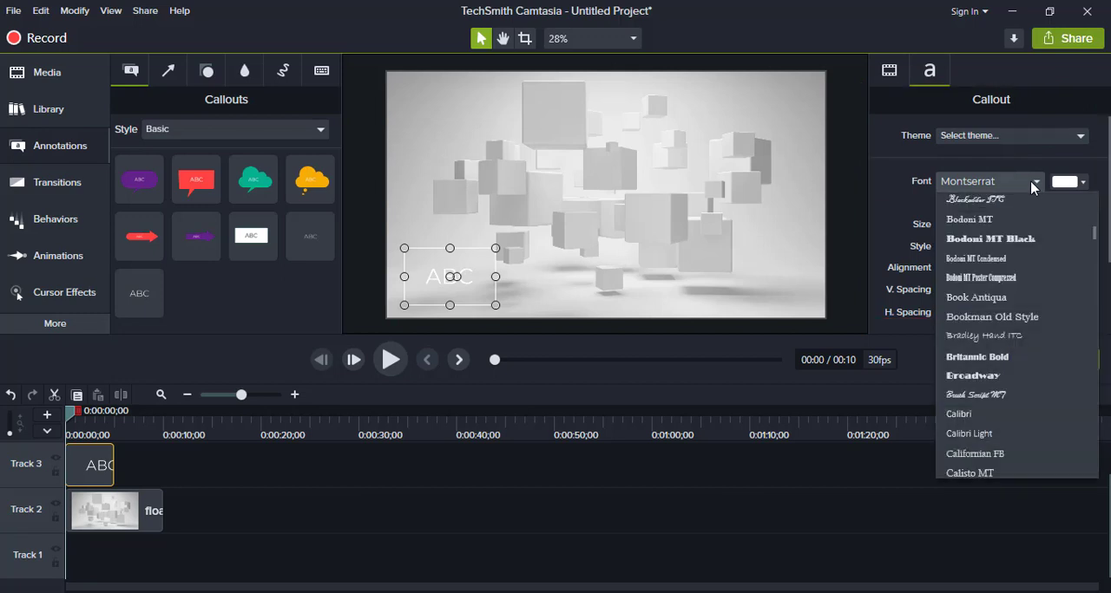
click(970, 422)
click(984, 205)
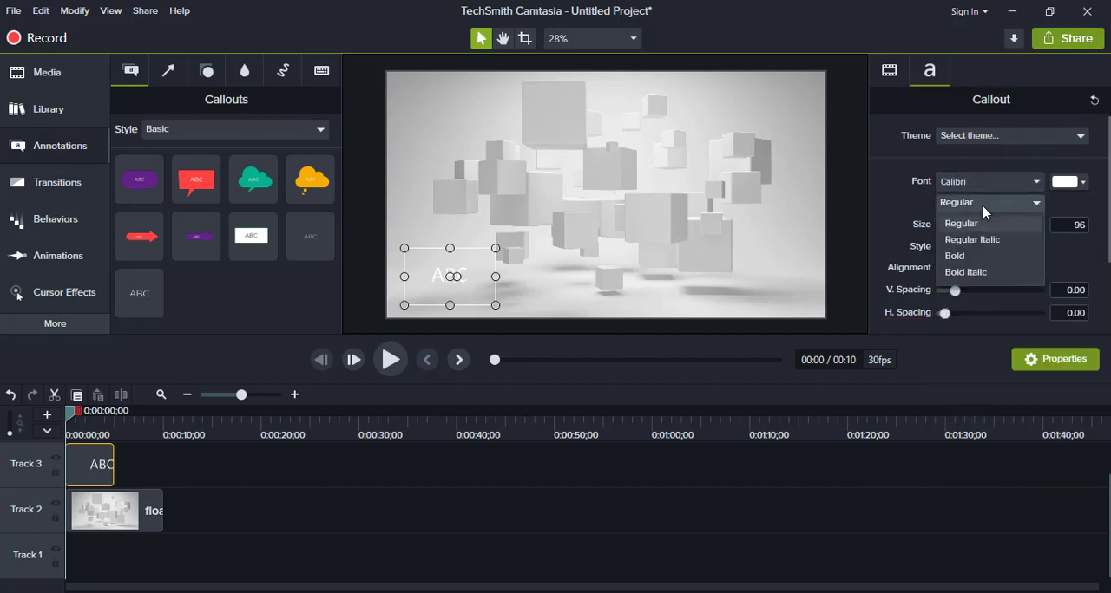
click(985, 262)
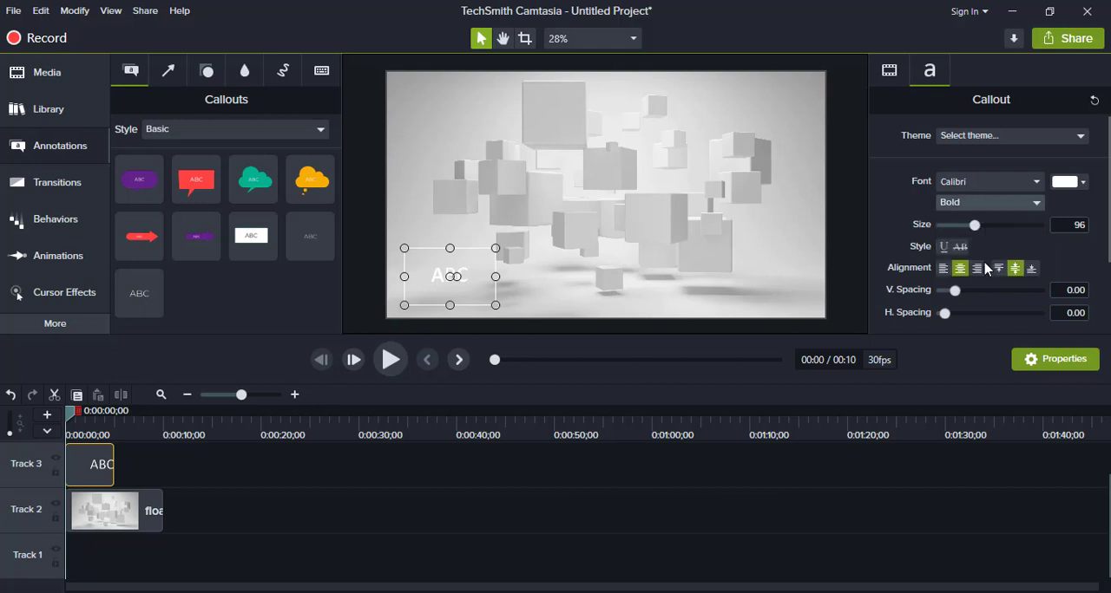
- Set the callout's text color to near-black #0D0000
click(1063, 184)
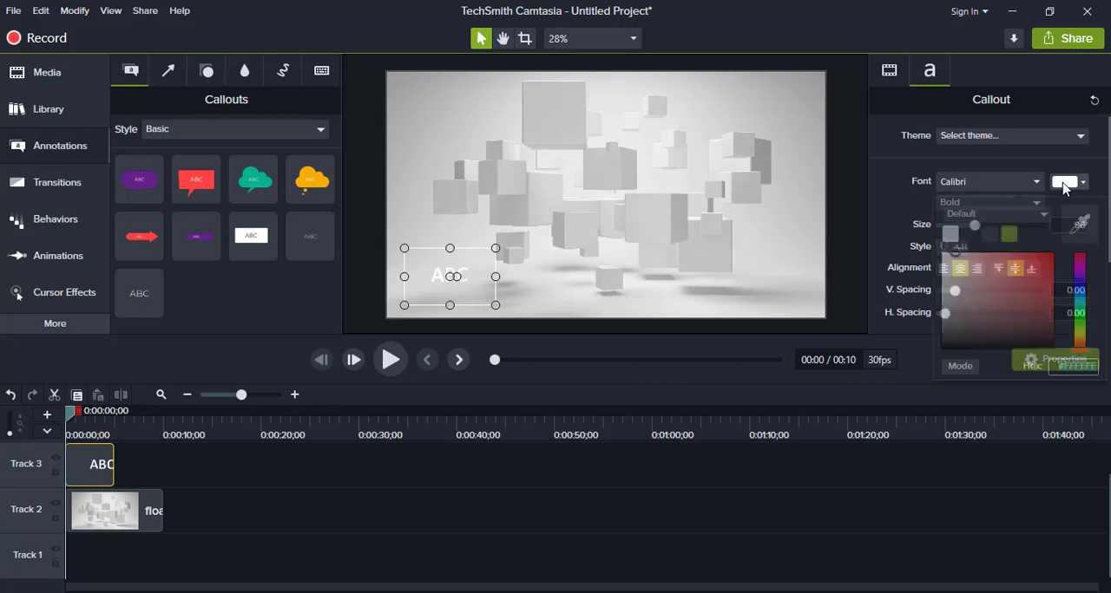
click(1052, 344)
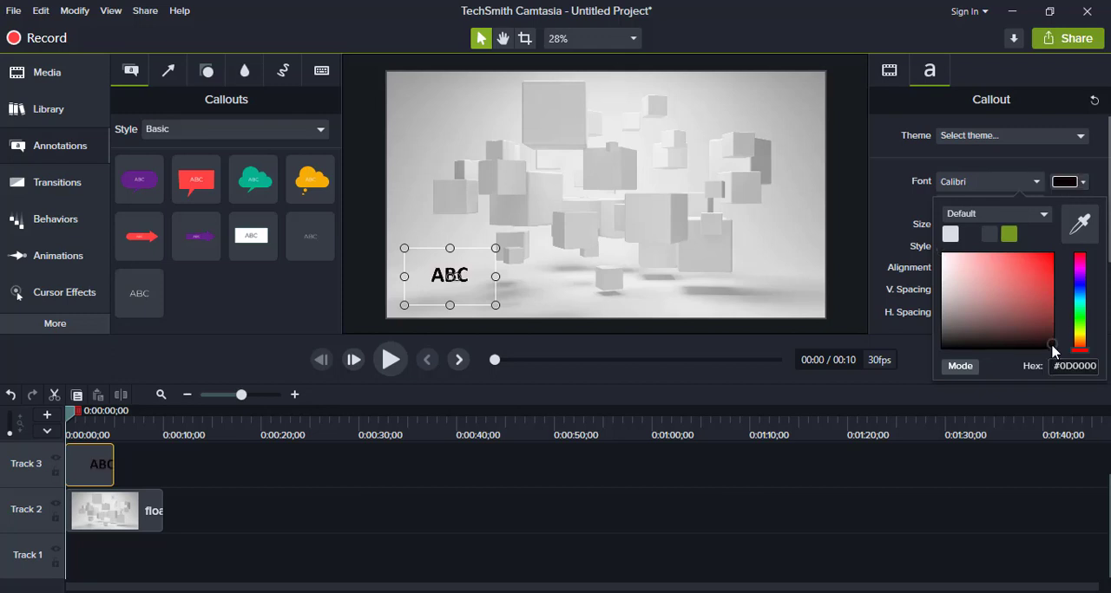
click(876, 334)
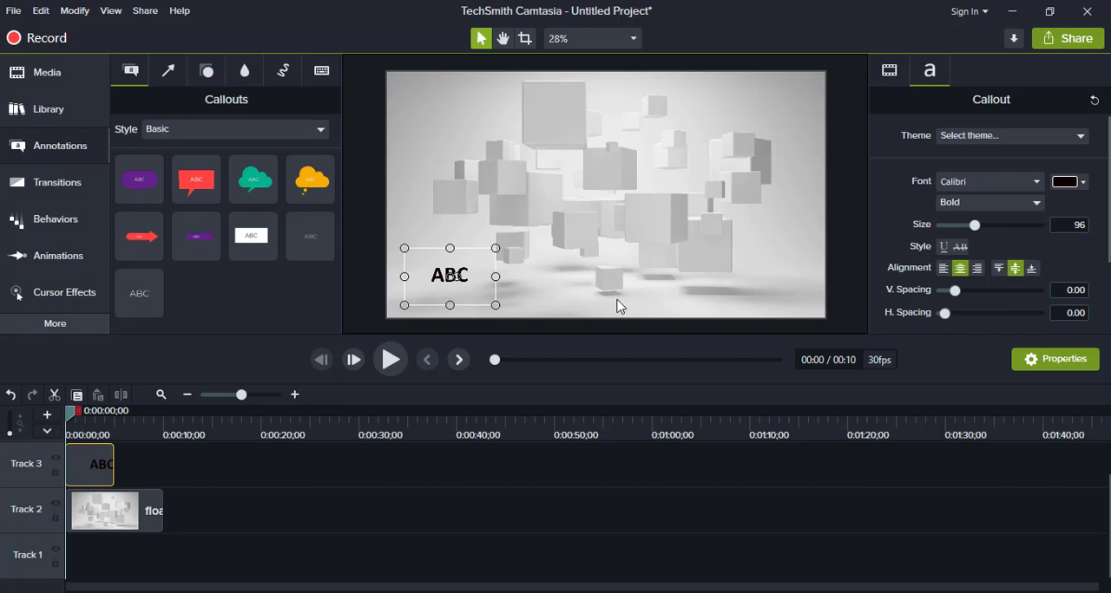
- Replace the callout's placeholder text with "HOW TO CREATE INTROS FOR YOUTUBE VIDEOS IN CAMTASIA?"
double_click(458, 276)
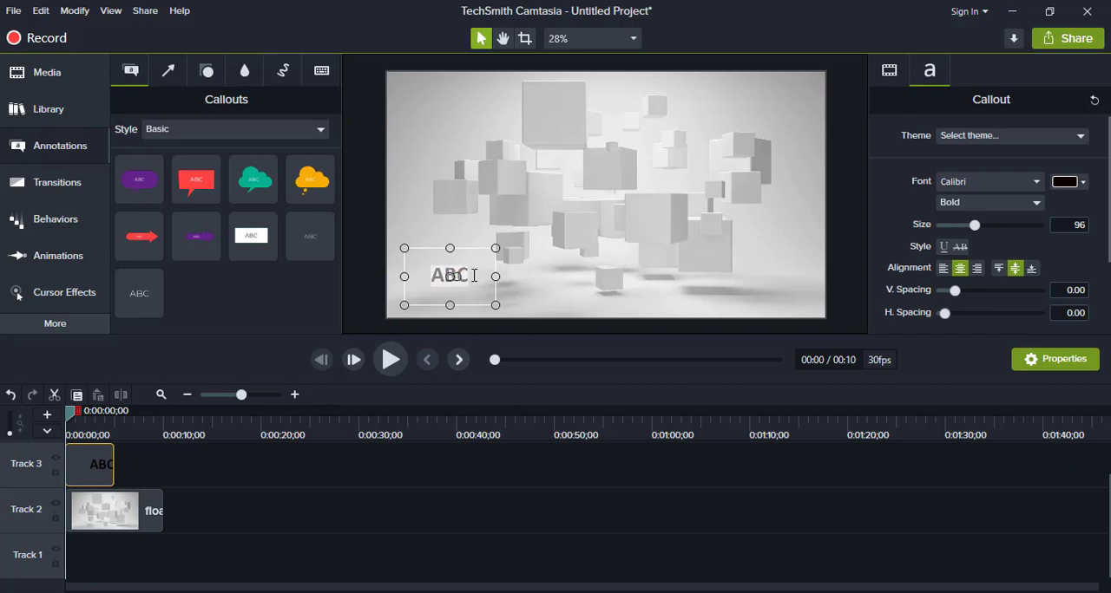
text(HOW TO)
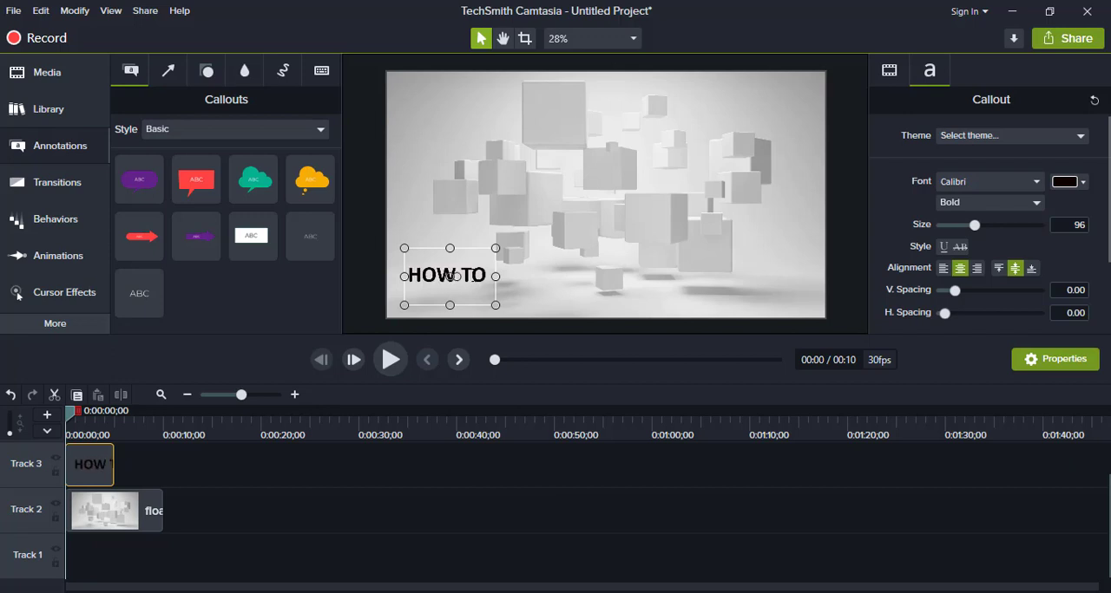
text( CREATE)
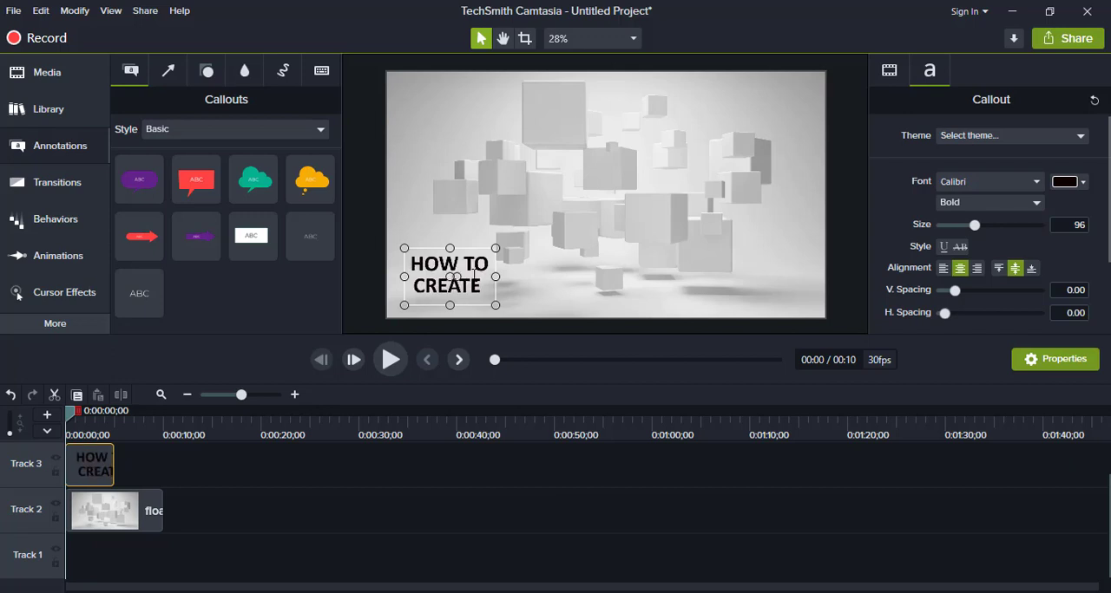
text( INTRO)
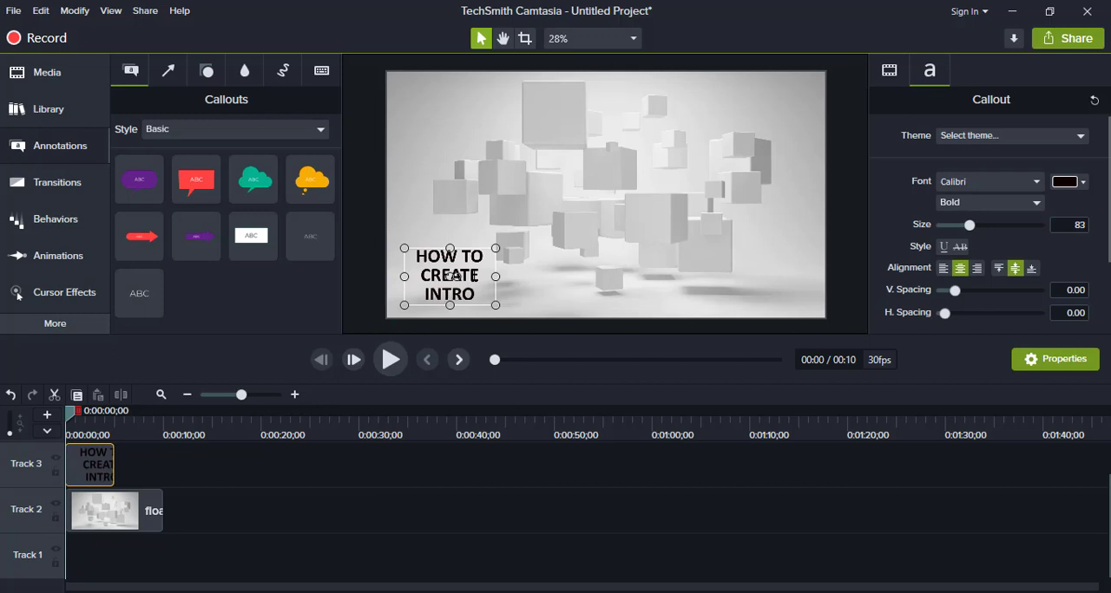
text(S FOR Y)
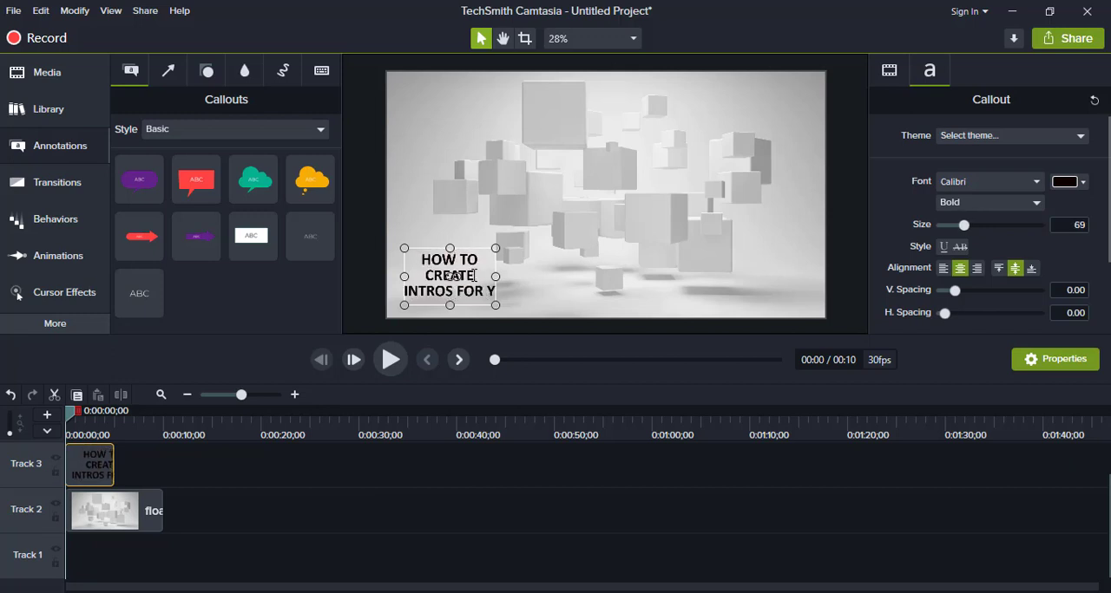
text(OUTUBE VI)
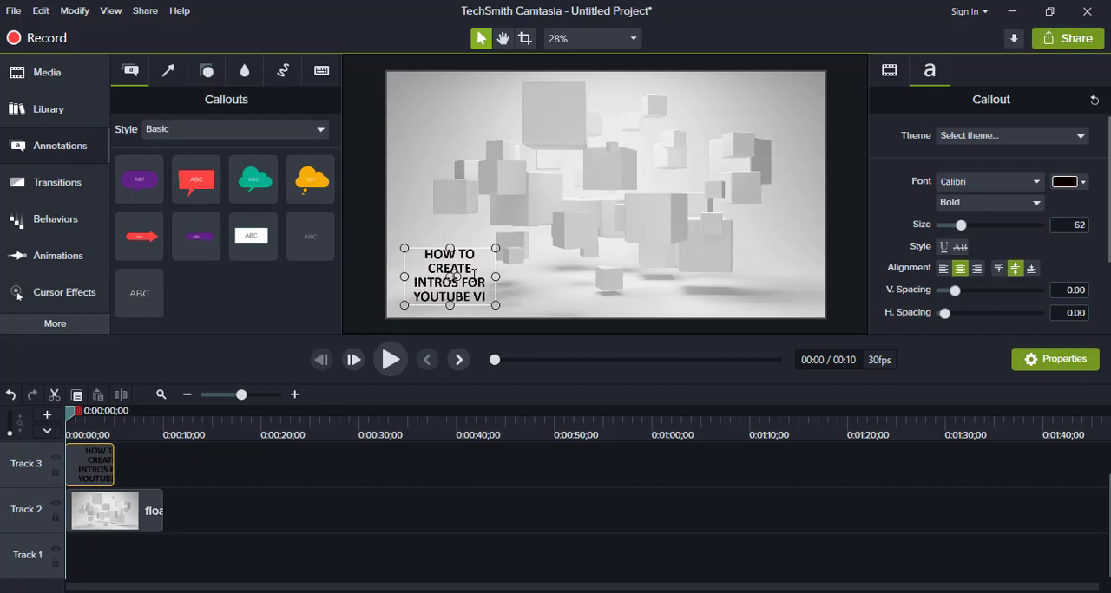
text(DEOS IN)
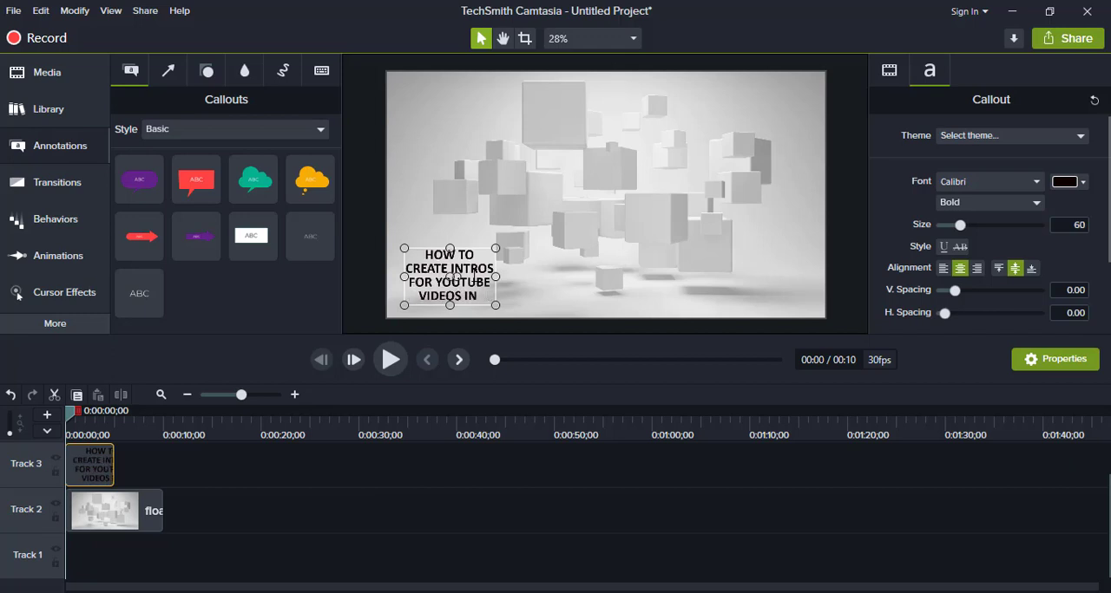
text( CAMTASIA)
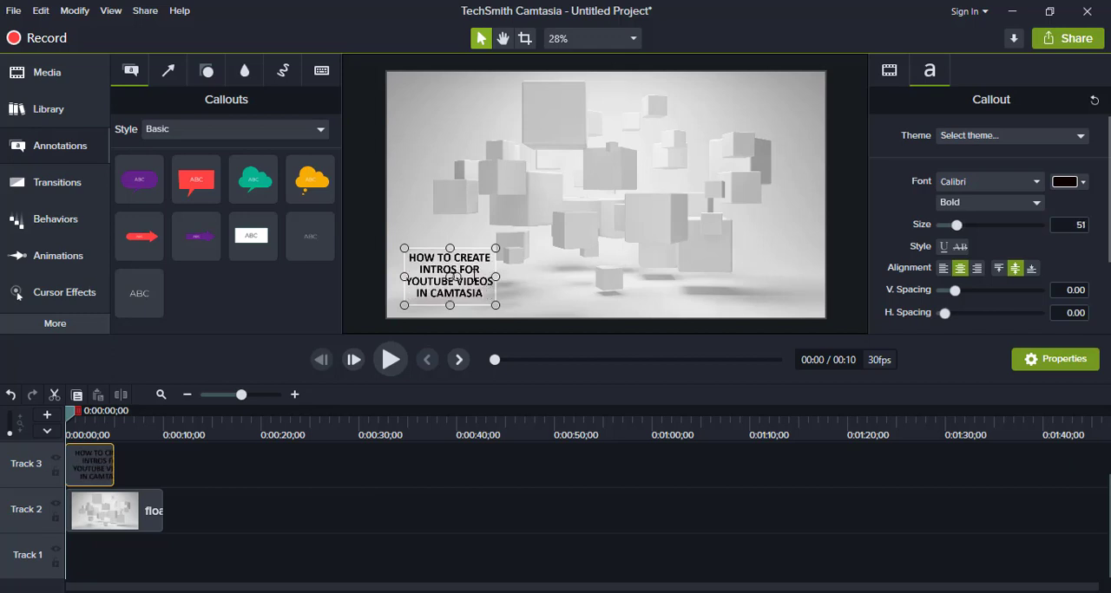
text(?)
- Enlarge the callout text to about size 114 and reshape its box to a wide two-line title across the lower part of the frame
key(ctrl+a)
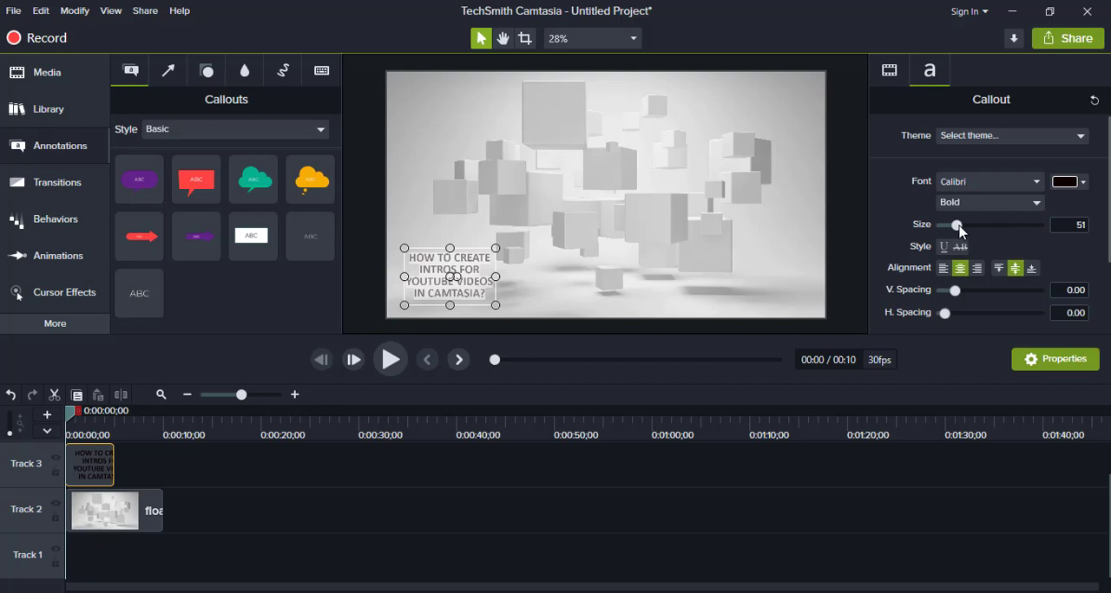
drag(958, 226, 982, 226)
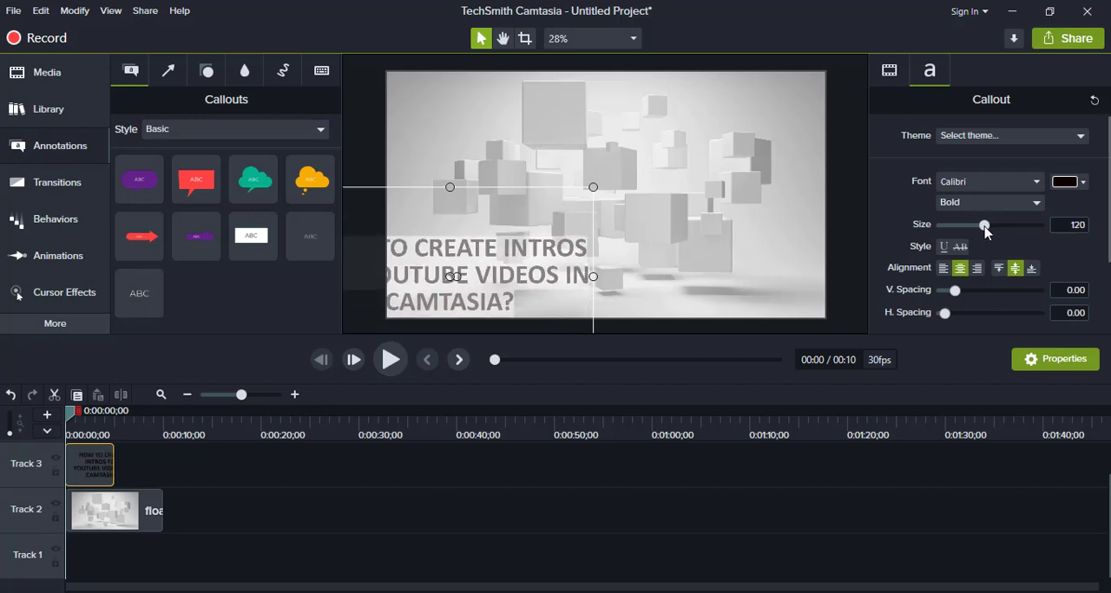
drag(547, 193, 648, 133)
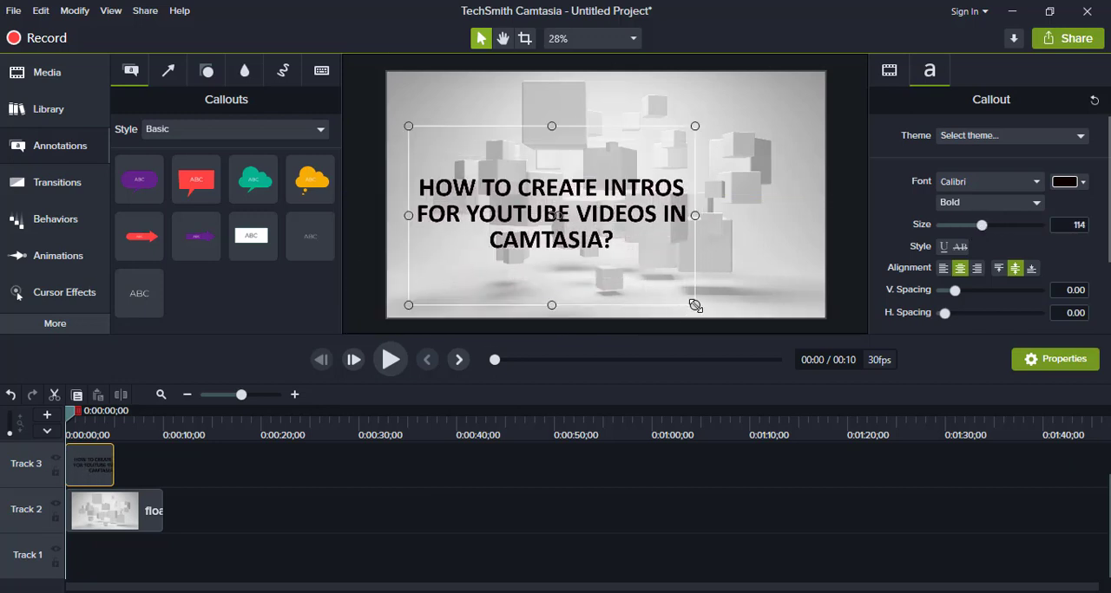
drag(696, 303, 805, 195)
drag(739, 128, 745, 238)
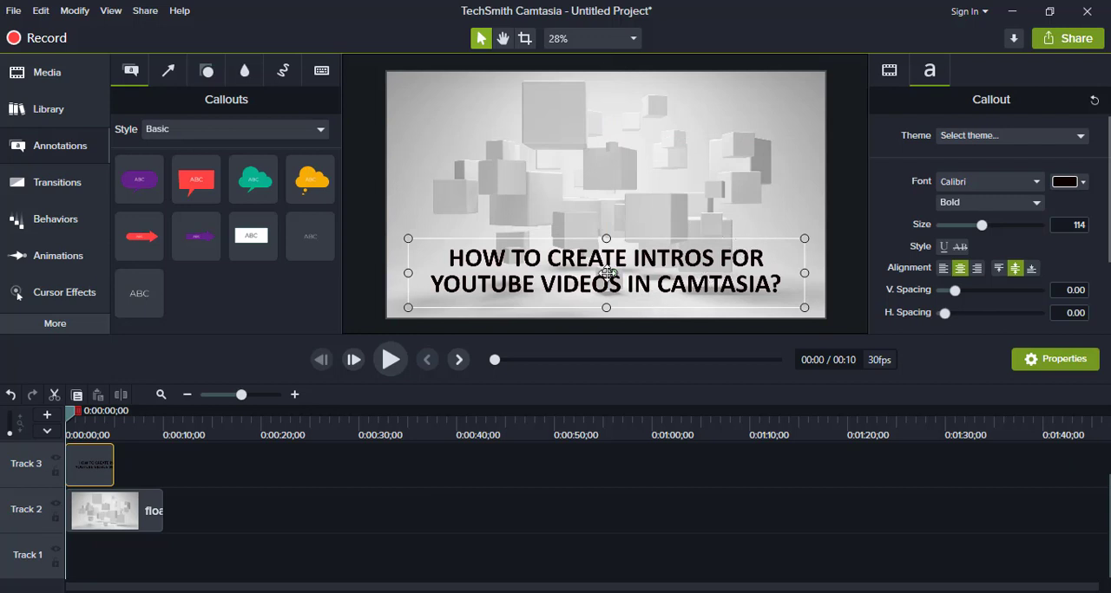
drag(610, 273, 626, 159)
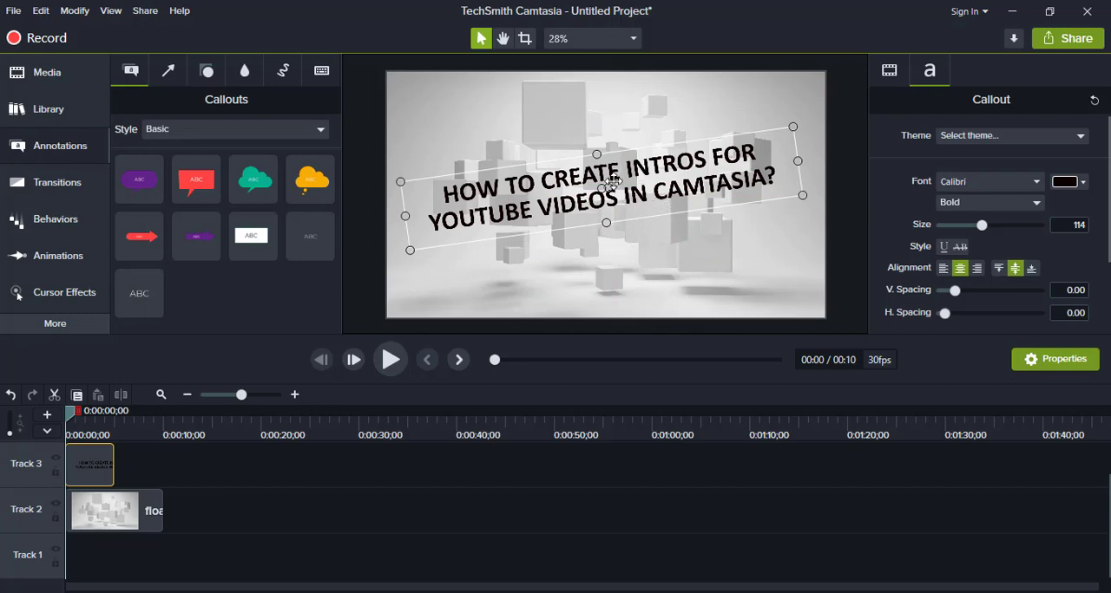
key(ctrl+z)
key(ctrl+z)
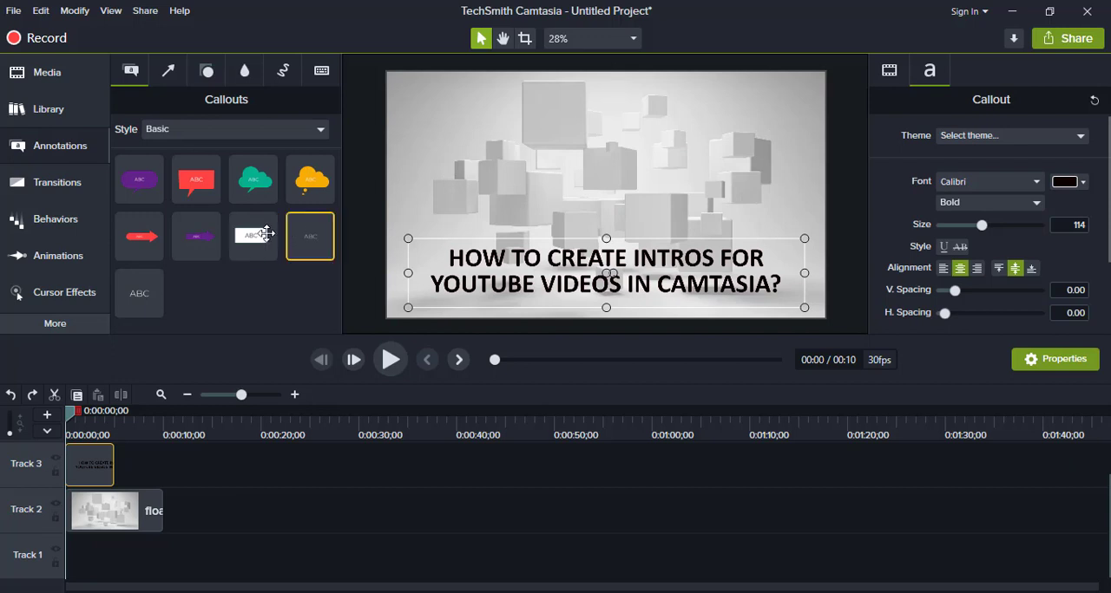
- Apply the Shifting behavior to the title callout on Track 3 and play back the text animation
click(59, 236)
scroll(236, 284, up, 3)
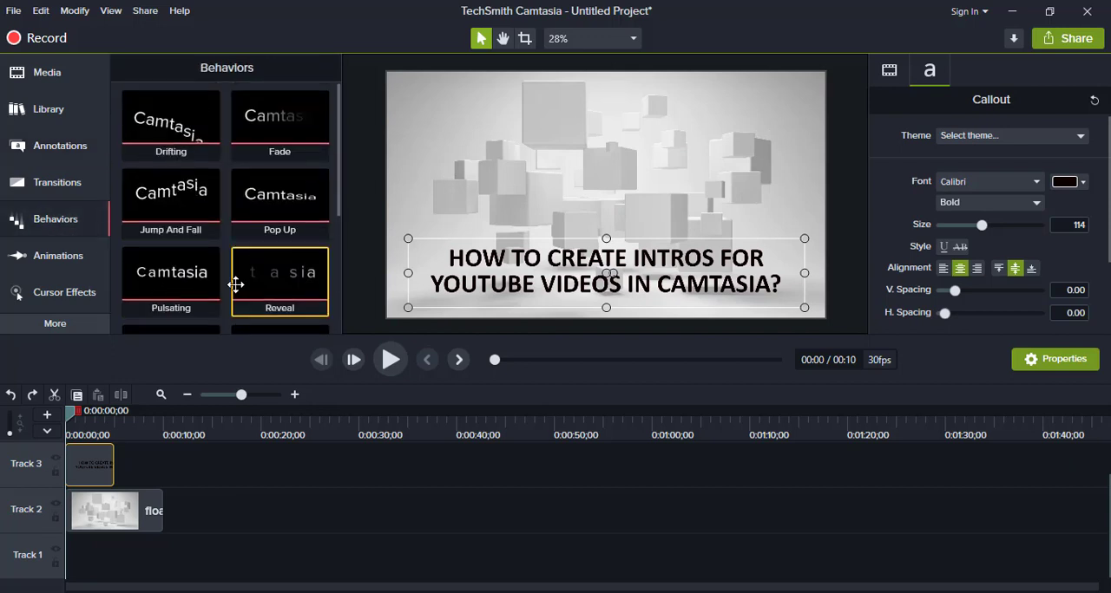
scroll(235, 285, down, 3)
scroll(235, 285, up, 2)
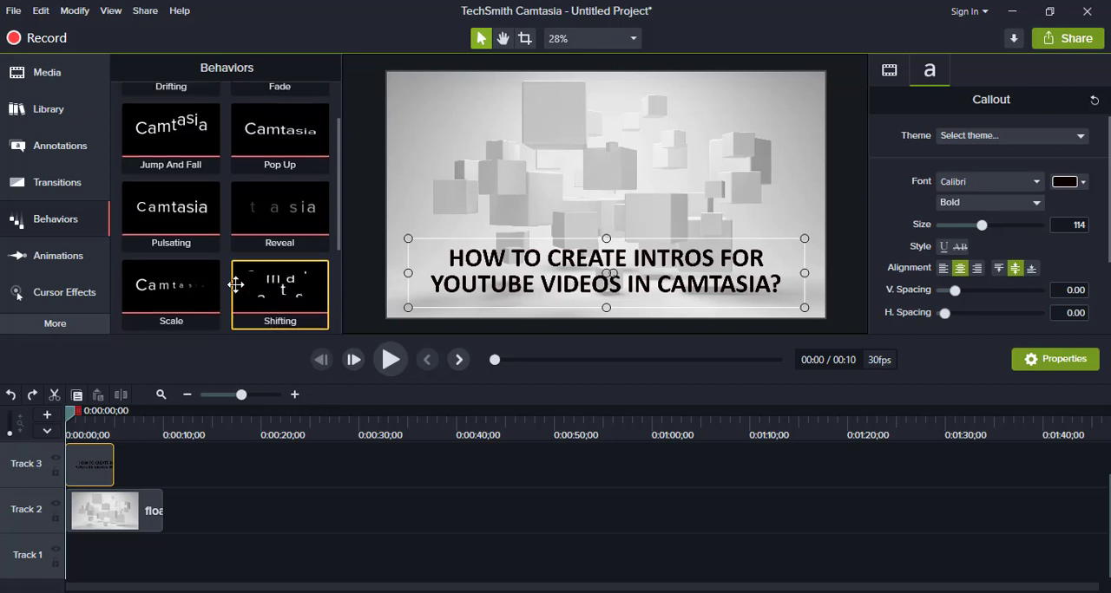
scroll(252, 286, down, 1)
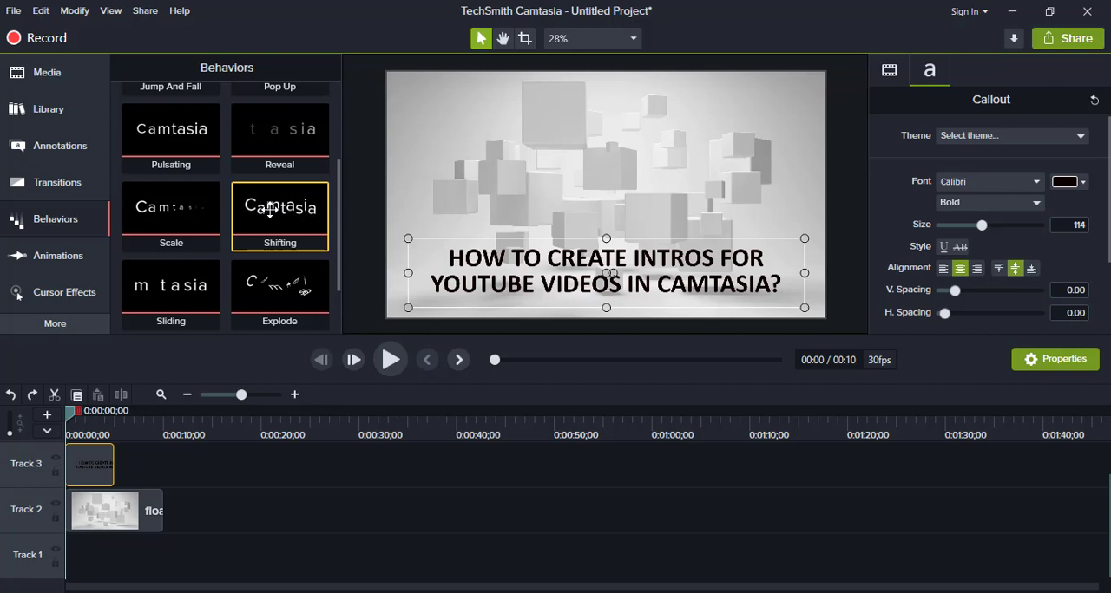
drag(271, 211, 99, 463)
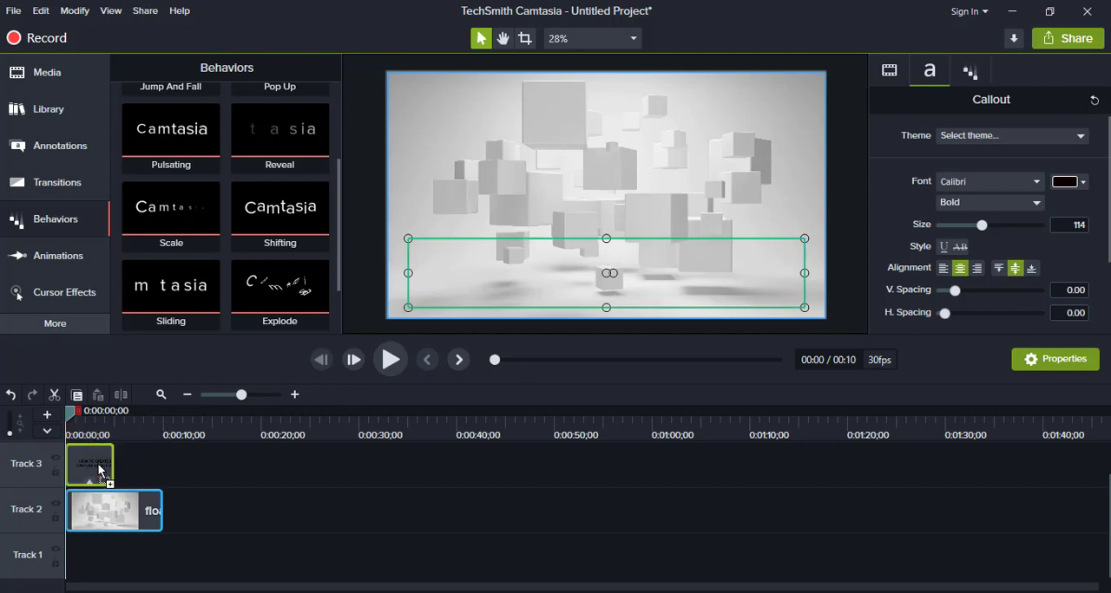
drag(97, 463, 97, 464)
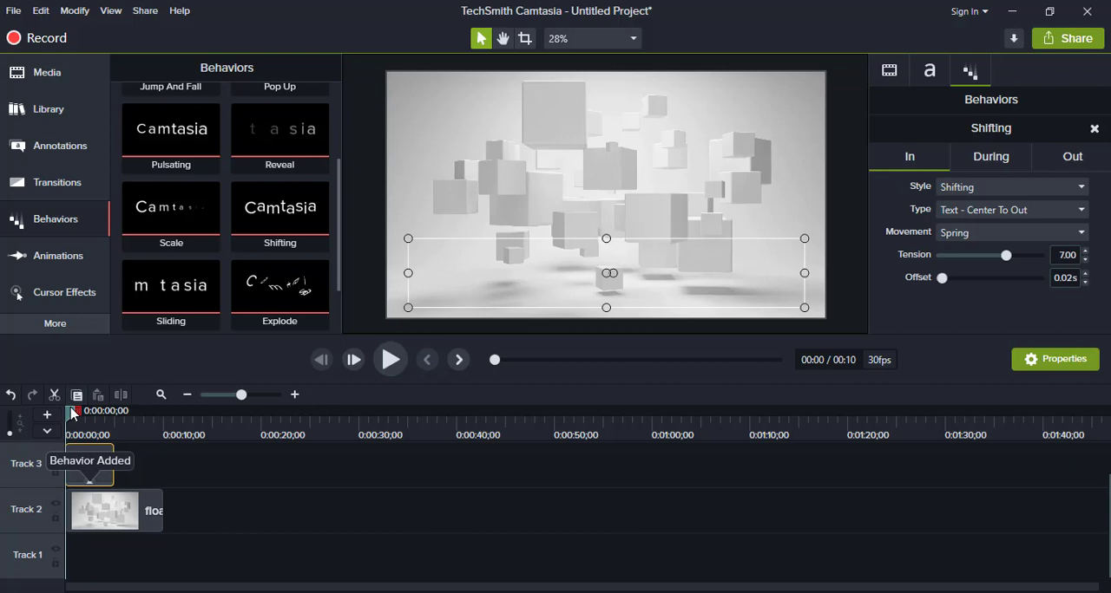
key(space)
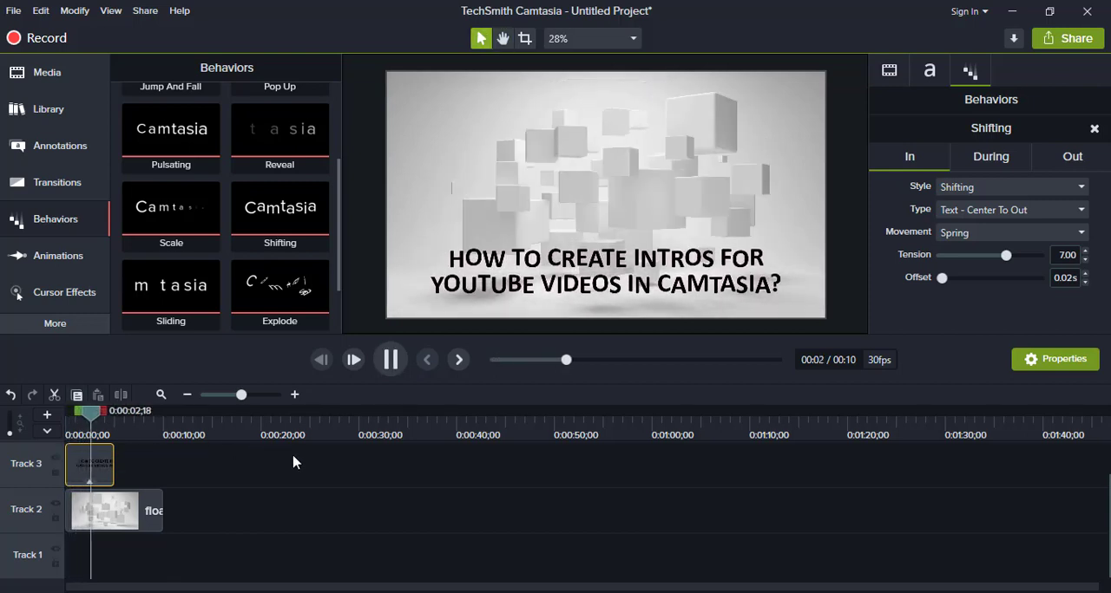
key(space)
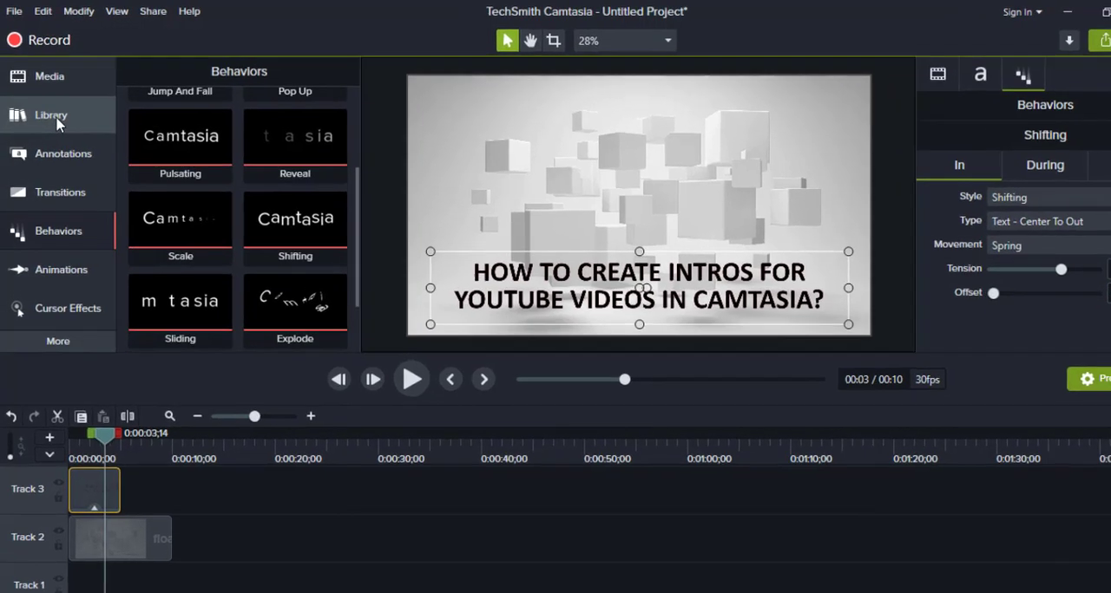
- Browse the music tracks in the Camtasia 2019 library
click(45, 111)
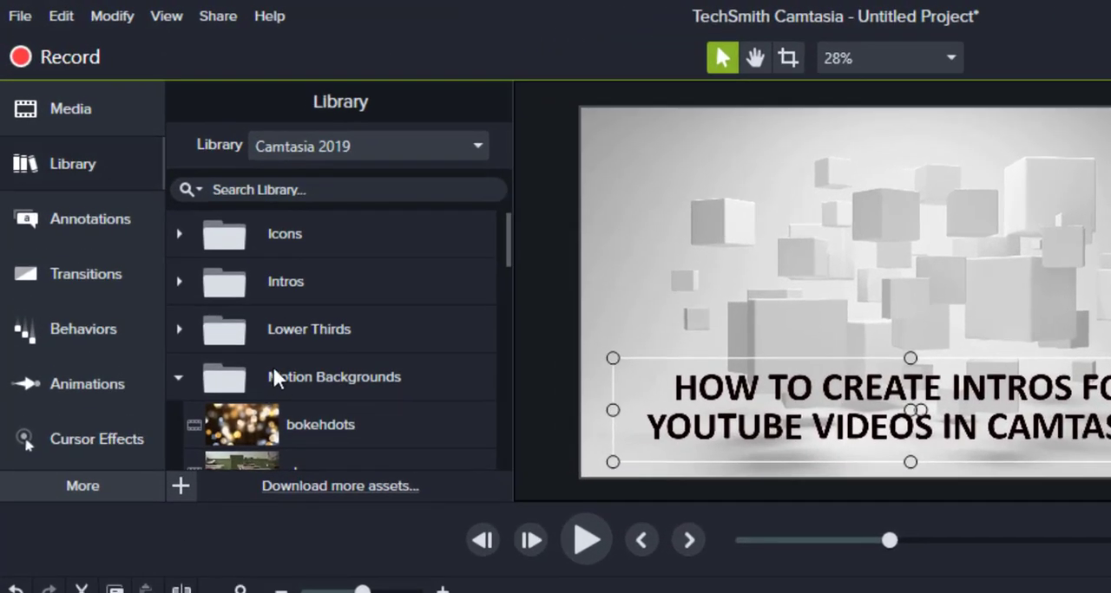
click(178, 378)
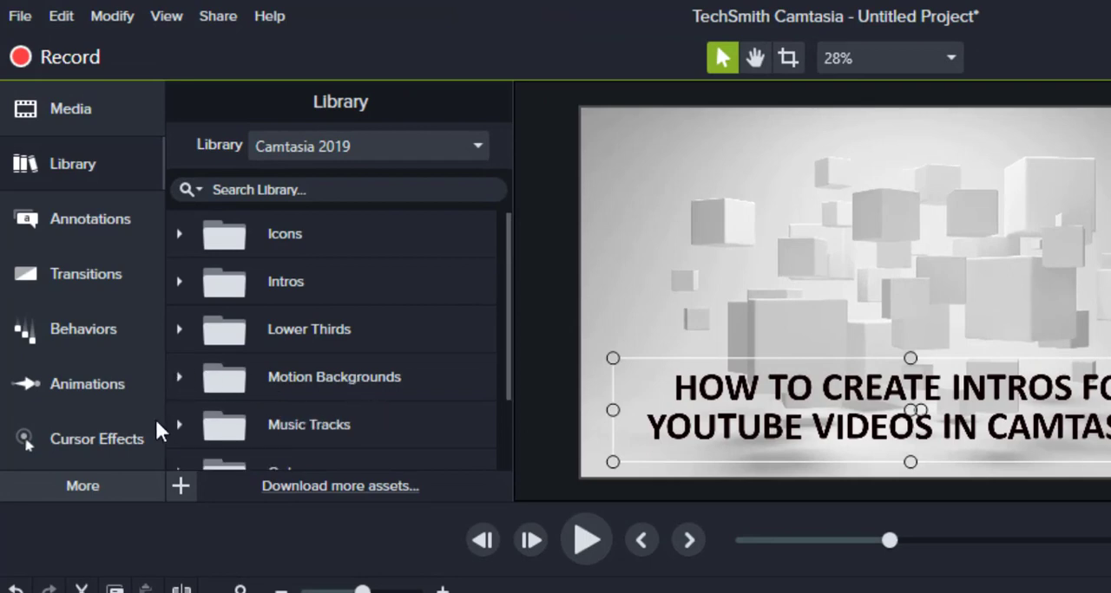
click(177, 424)
scroll(313, 339, down, 2)
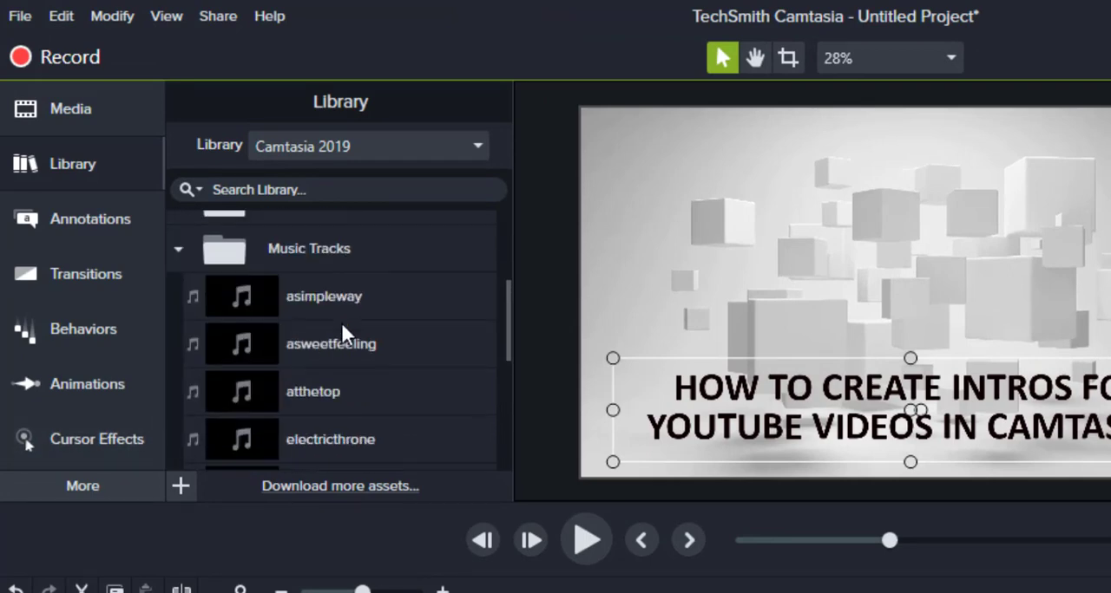
scroll(375, 347, down, 1)
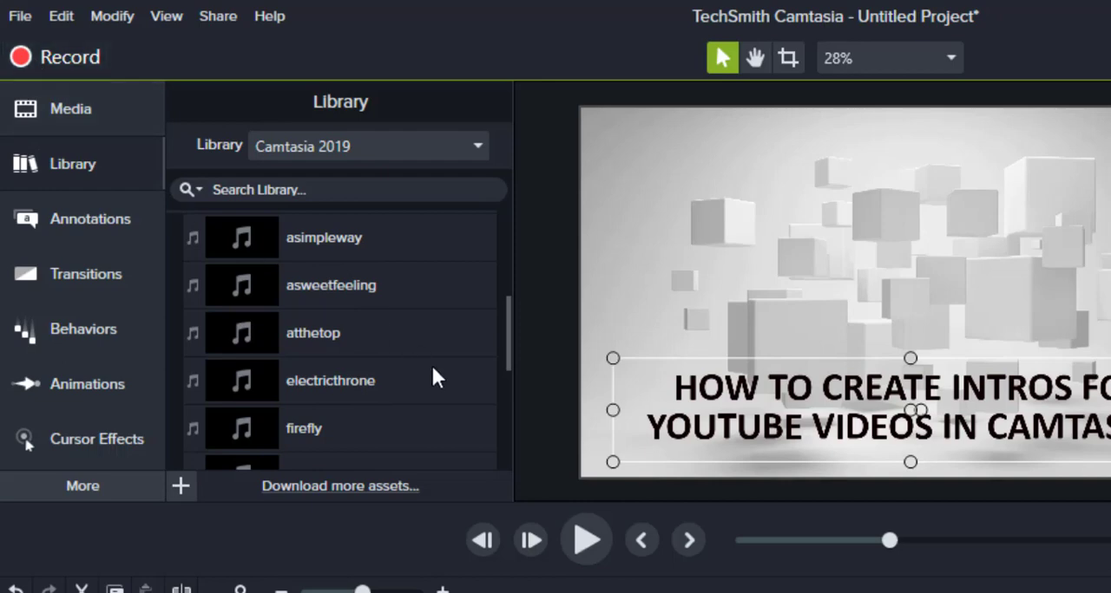
- Import the Til_Death_Parts_Us MP3 from the Downloads folder and place it on Track 1 at the timeline start
click(21, 18)
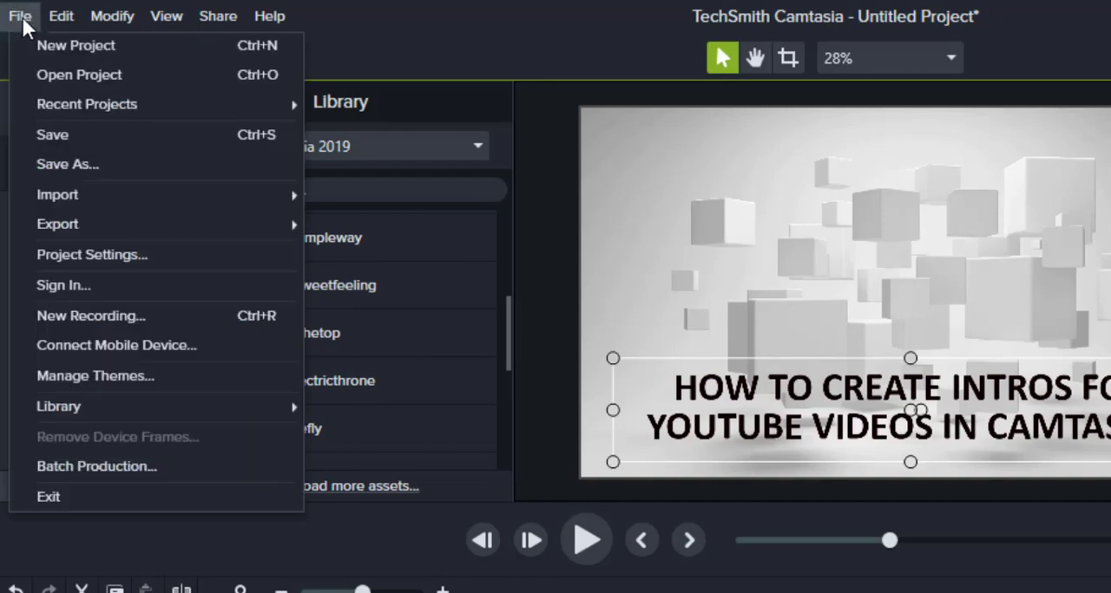
mouse_move(125, 194)
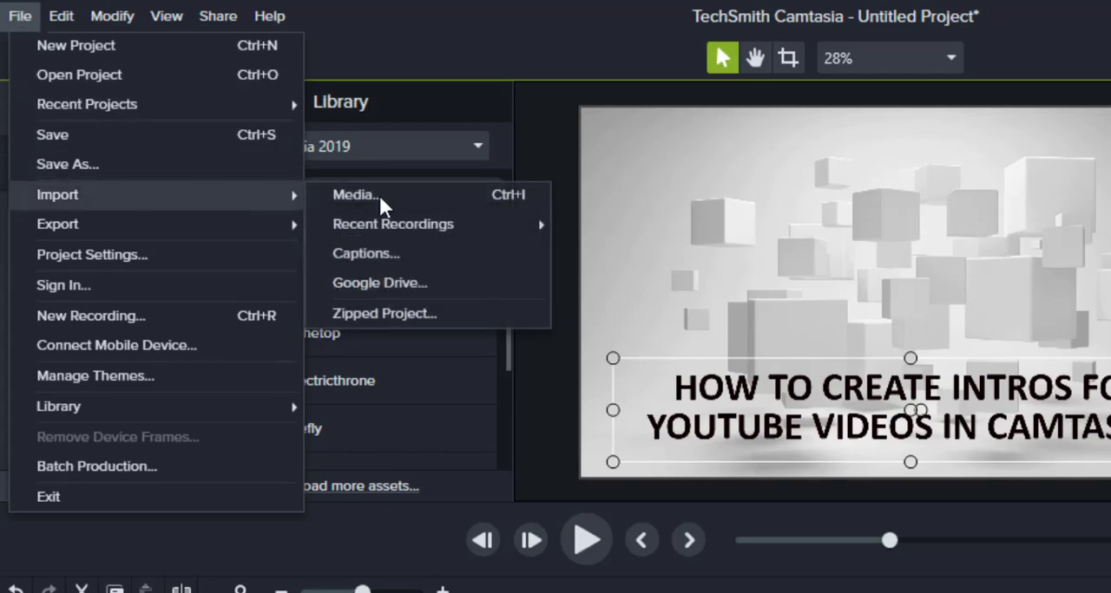
click(355, 194)
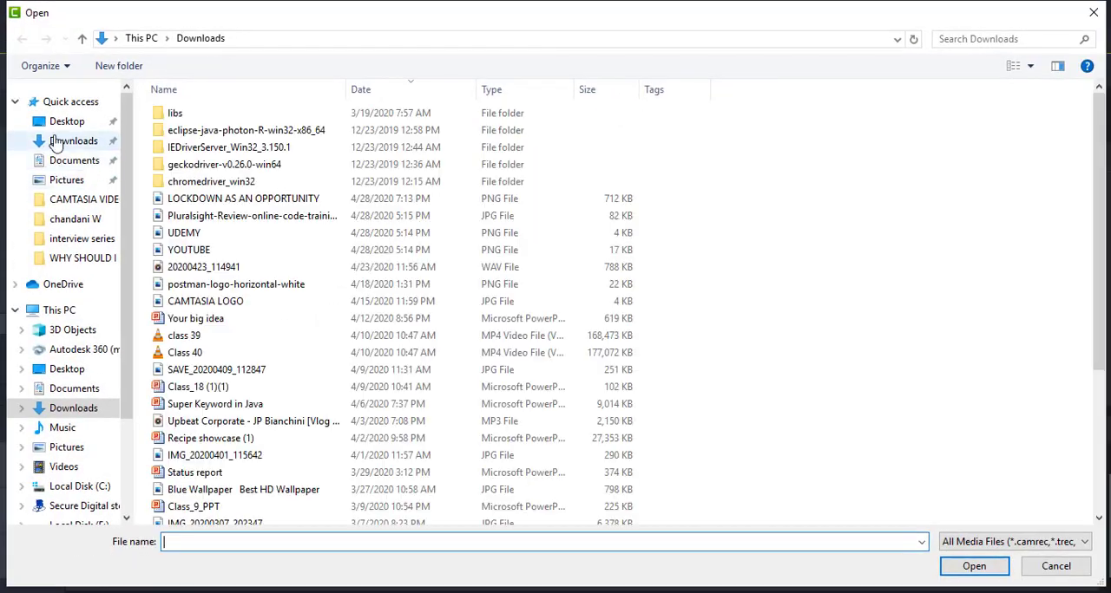
scroll(387, 311, down, 4)
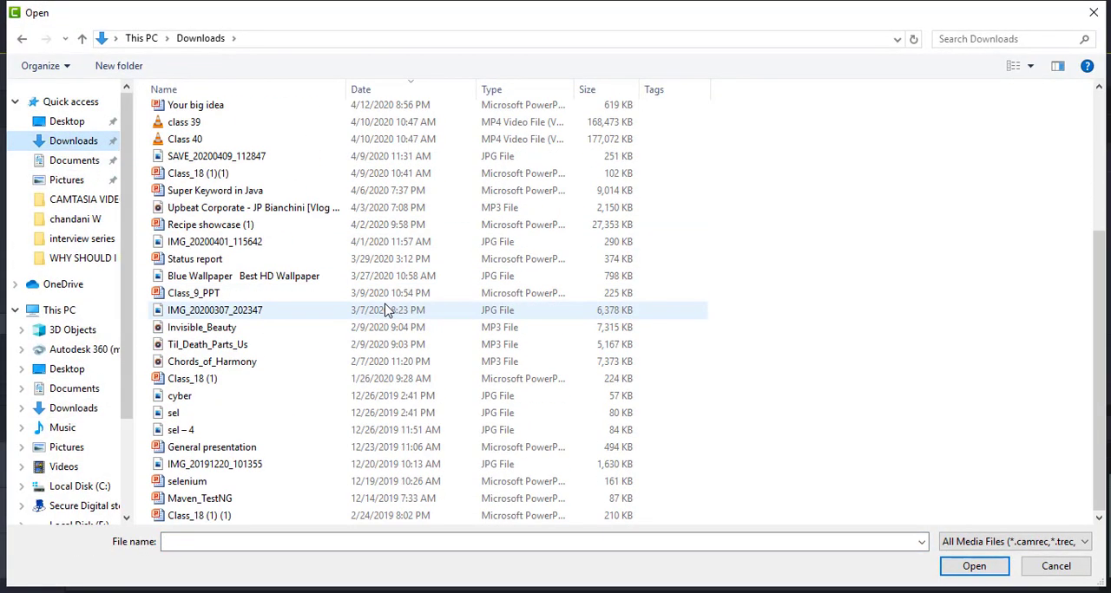
click(266, 346)
click(969, 565)
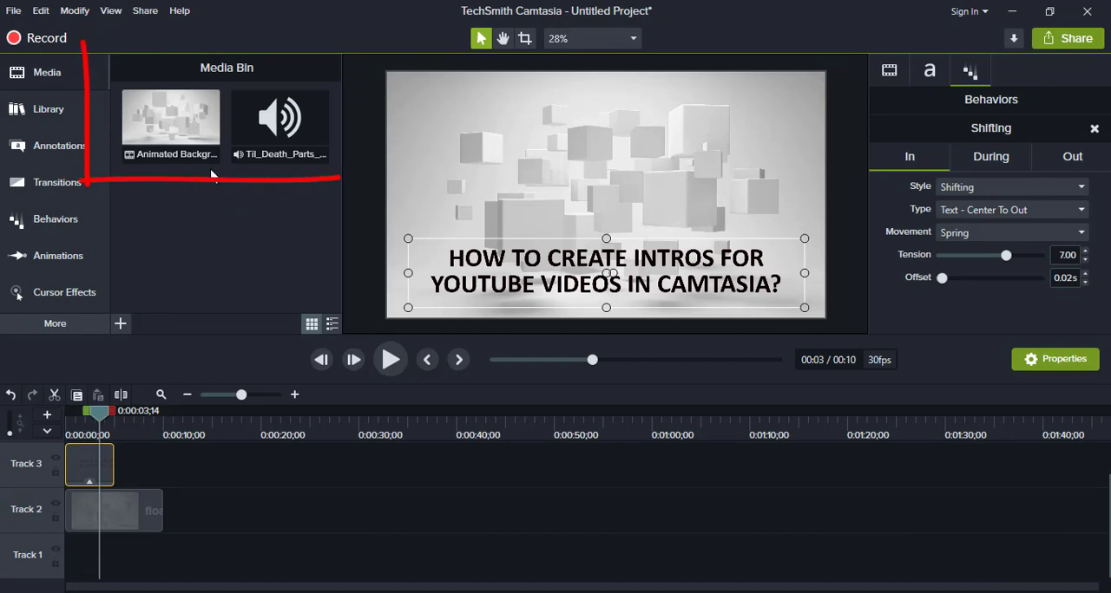
click(266, 120)
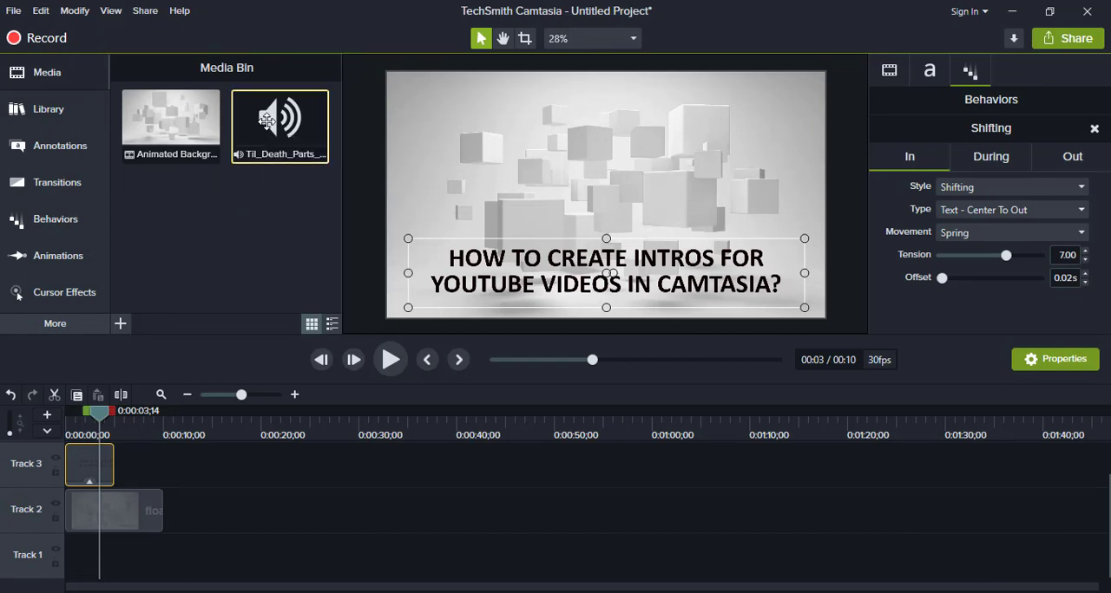
drag(266, 121, 21, 565)
- Return the playhead to the timeline start and play the intro with its background music
mouse_move(82, 427)
mouse_down()
mouse_move(65, 427)
mouse_move(102, 436)
mouse_move(67, 420)
mouse_up()
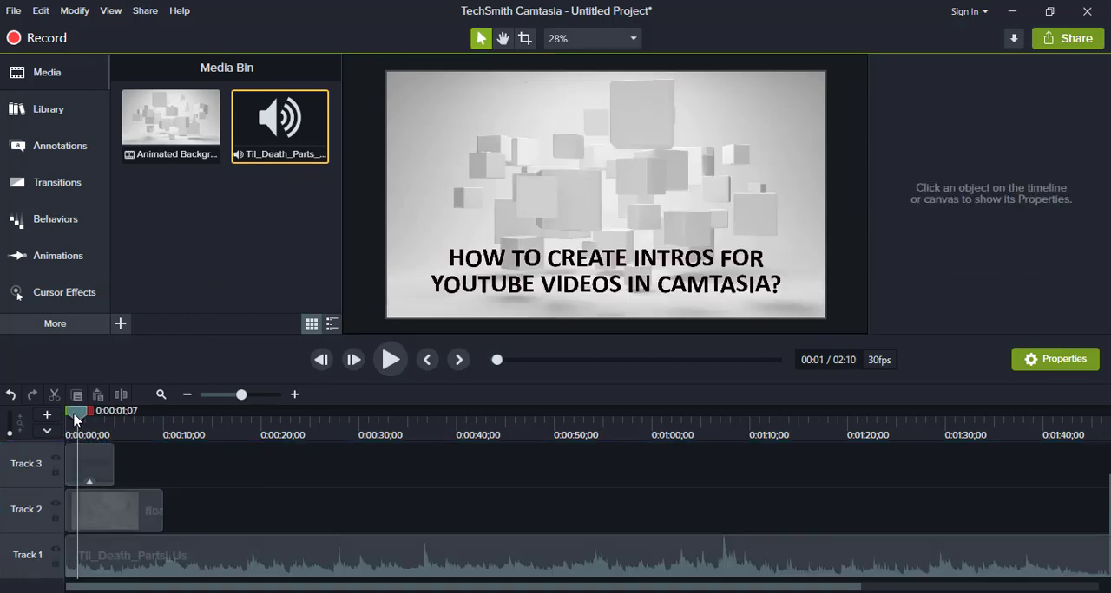
click(99, 519)
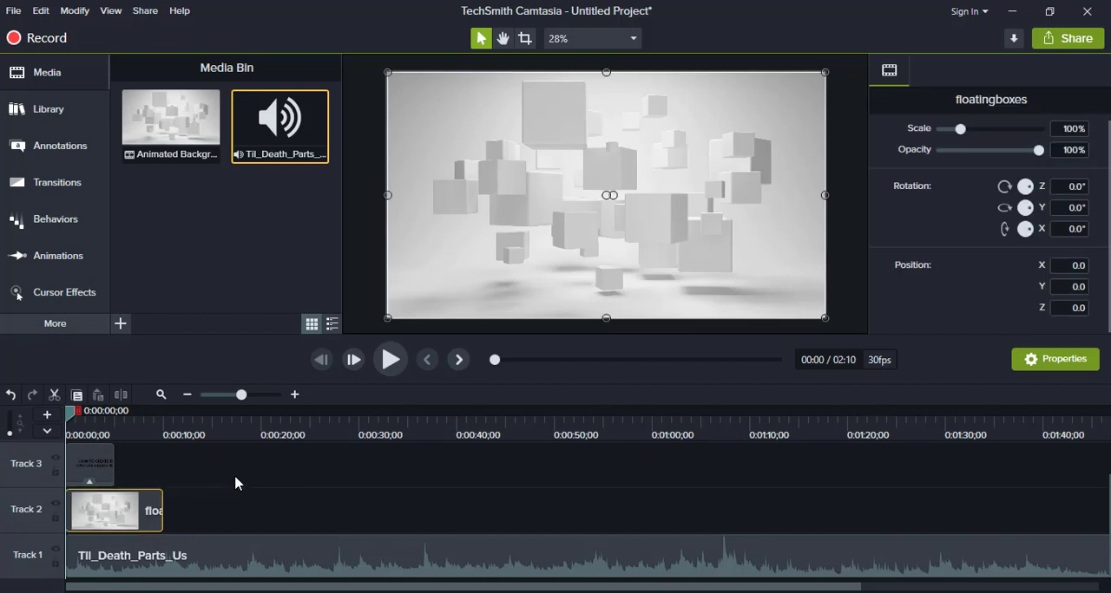
key(space)
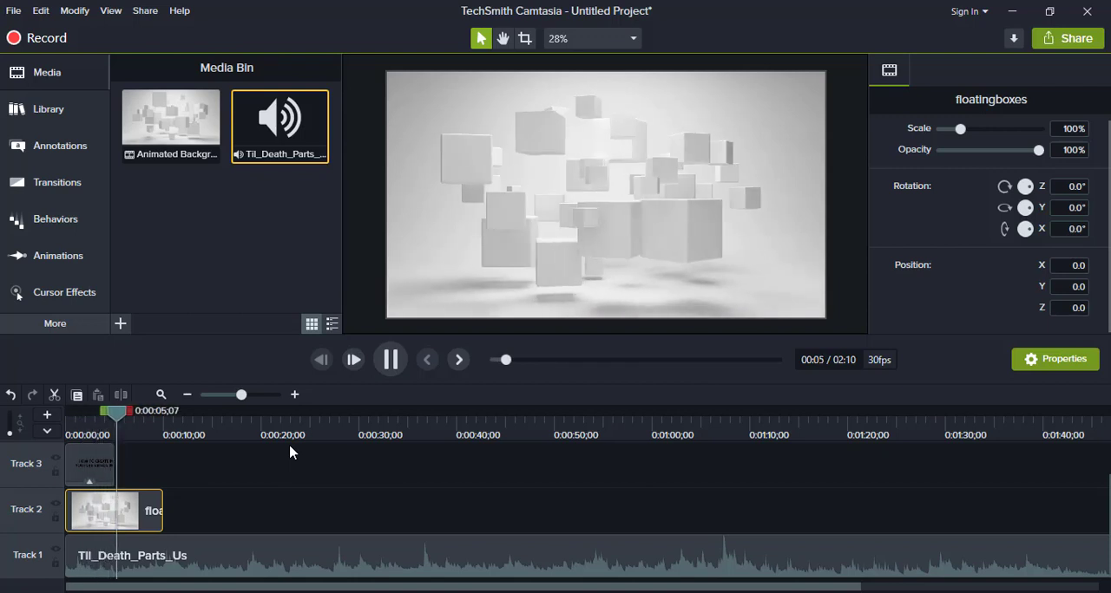
key(space)
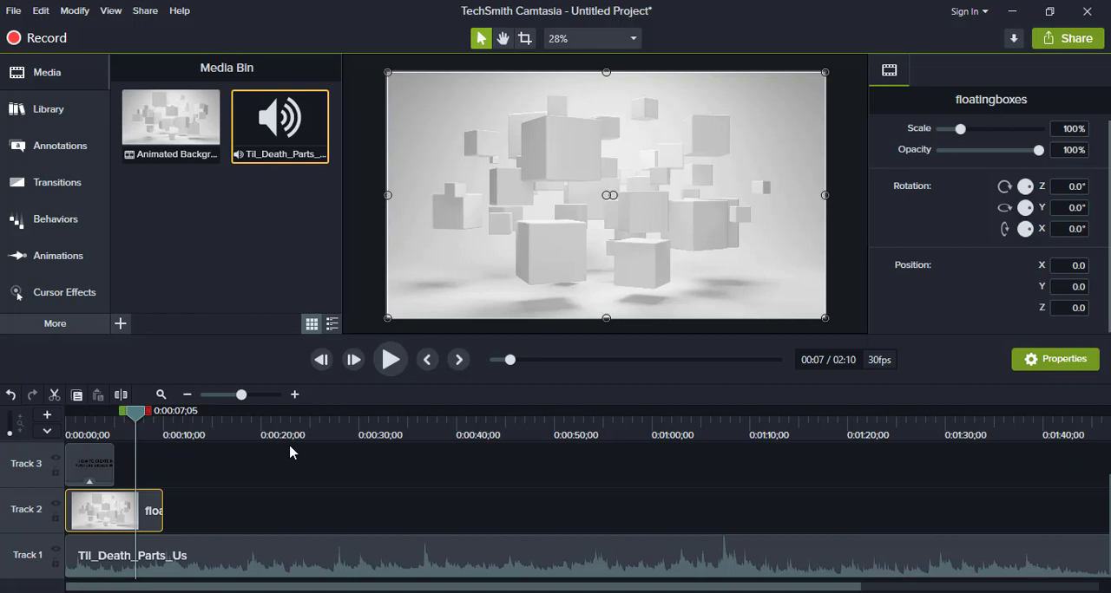
- Extend the title callout on Track 3 to a duration of 10 seconds, matching the end of the background clip
click(113, 471)
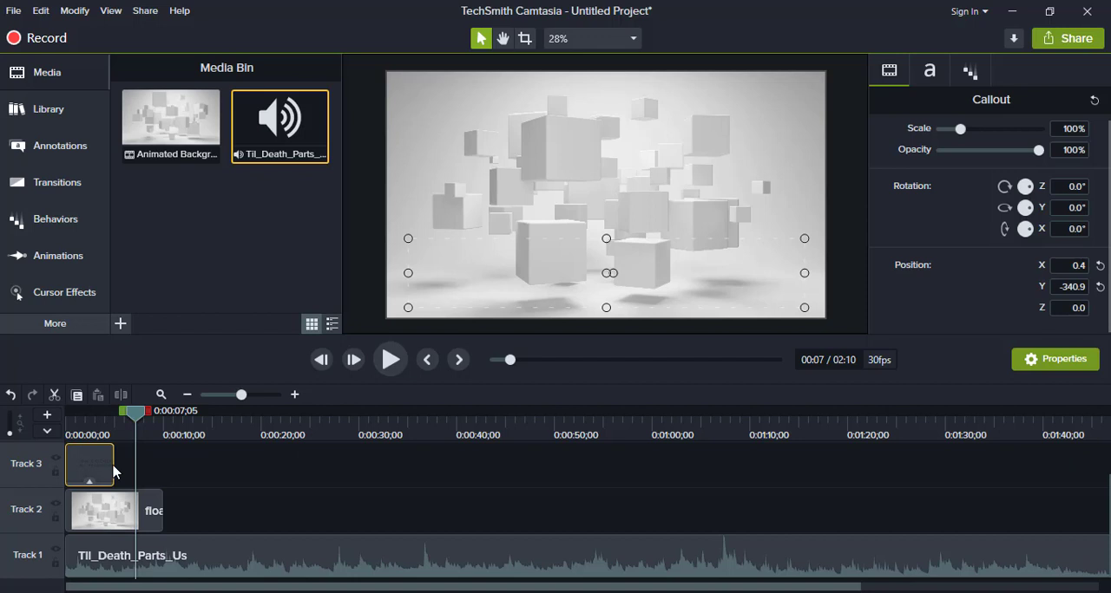
drag(113, 471, 180, 470)
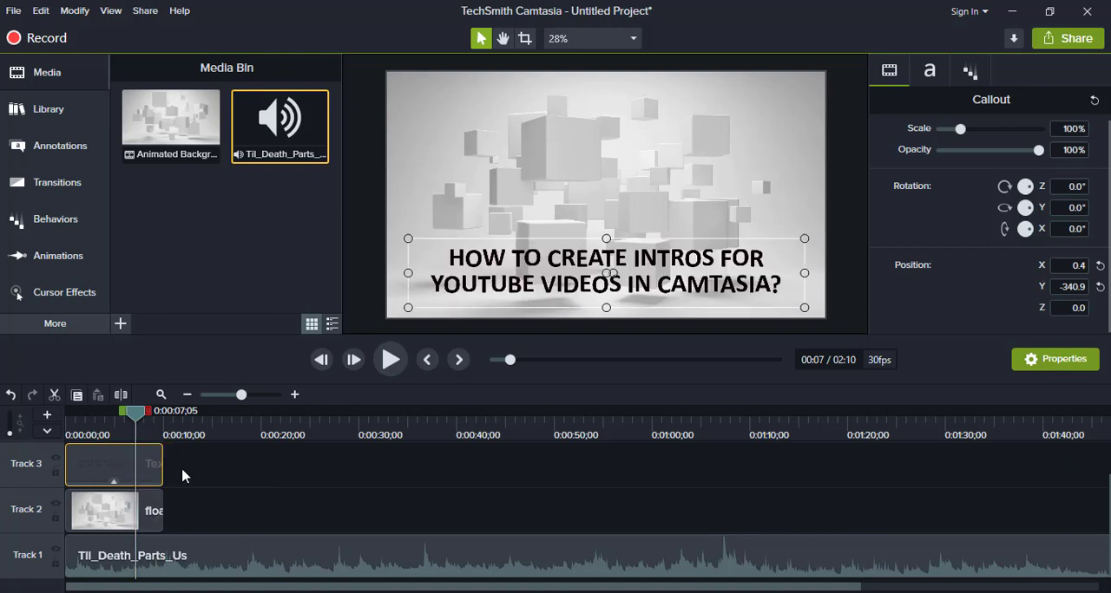
- Split the Til_Death_Parts_Us music on Track 1 at 0:00:09;27 and delete the part after the split
click(192, 559)
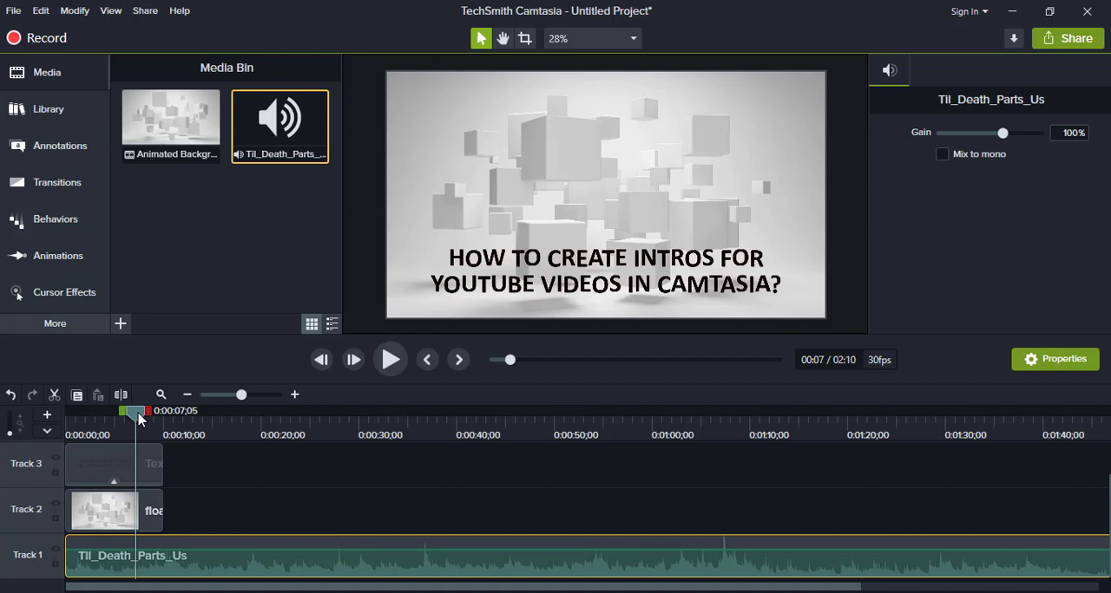
drag(139, 418, 166, 419)
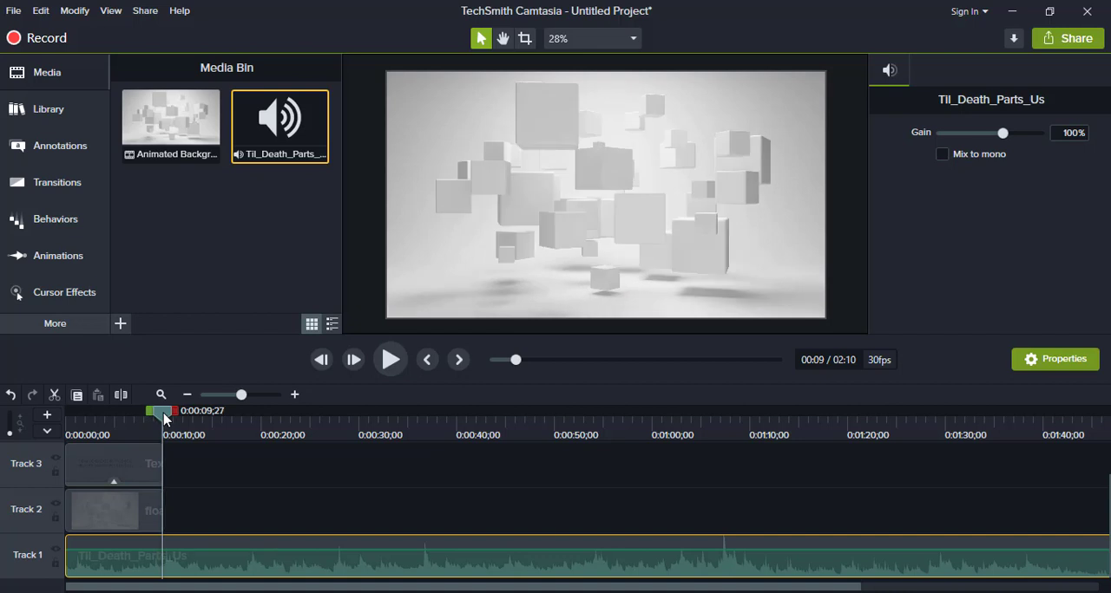
key(s)
click(198, 549)
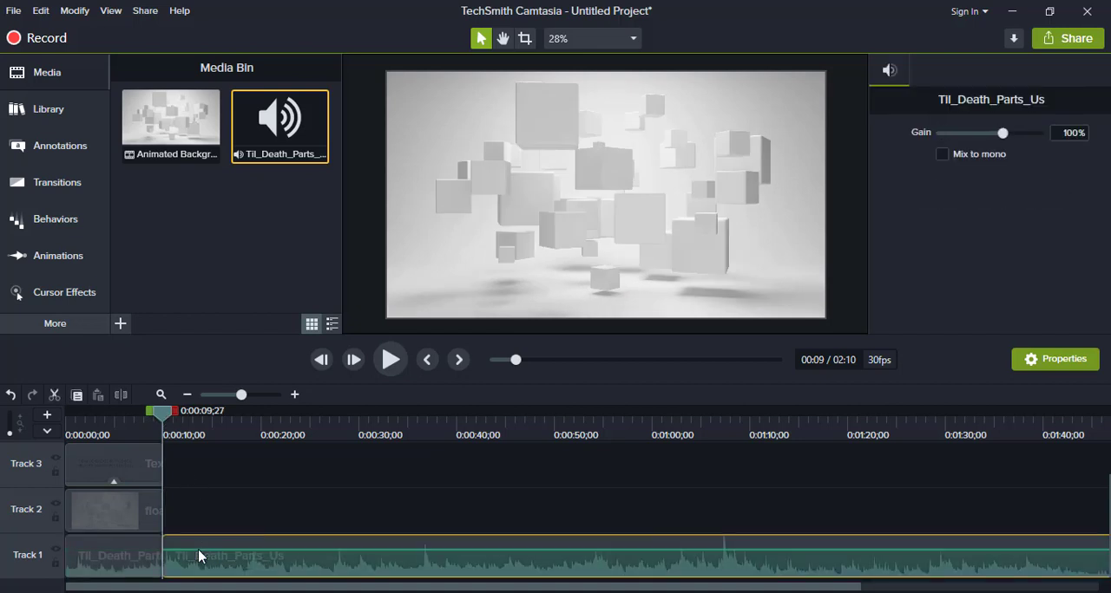
key(Delete)
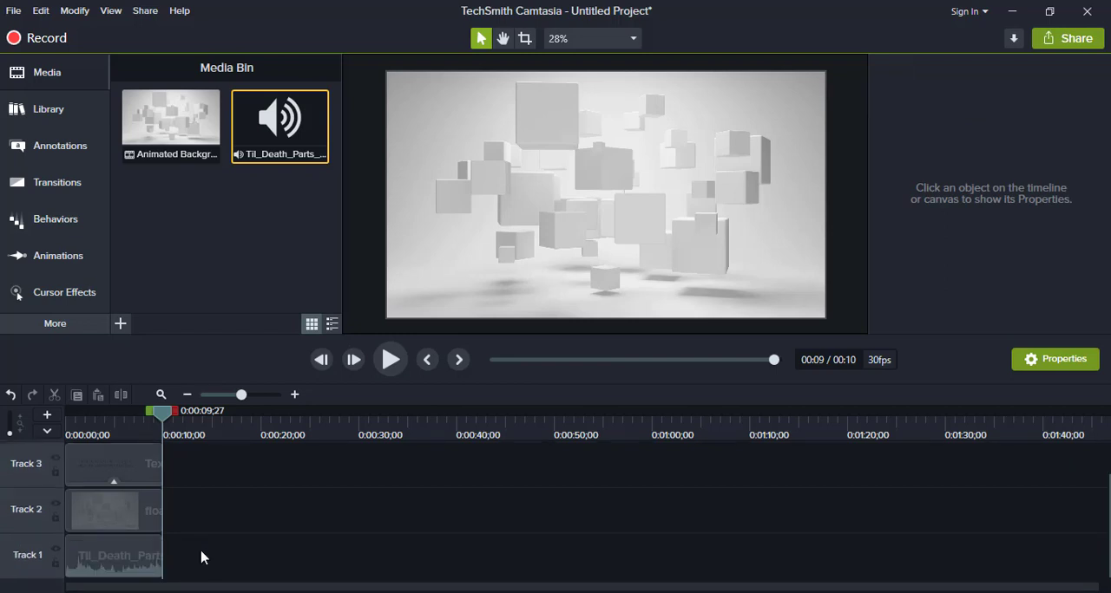
- Shorten the title callout on Track 3 so that it ends at about 6 seconds
click(100, 462)
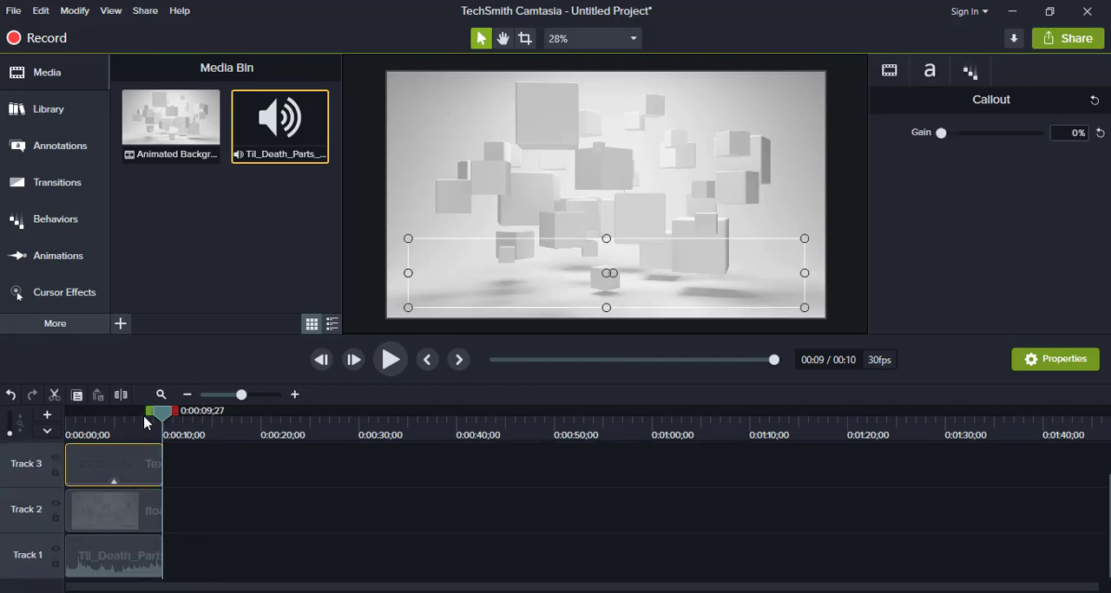
drag(165, 418, 99, 419)
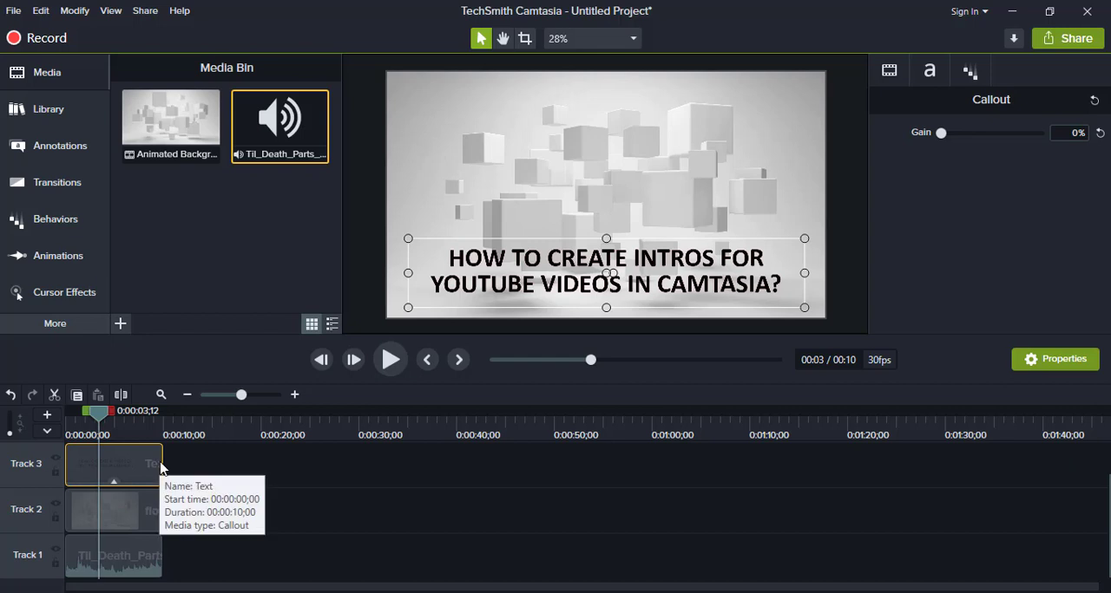
drag(161, 460, 128, 460)
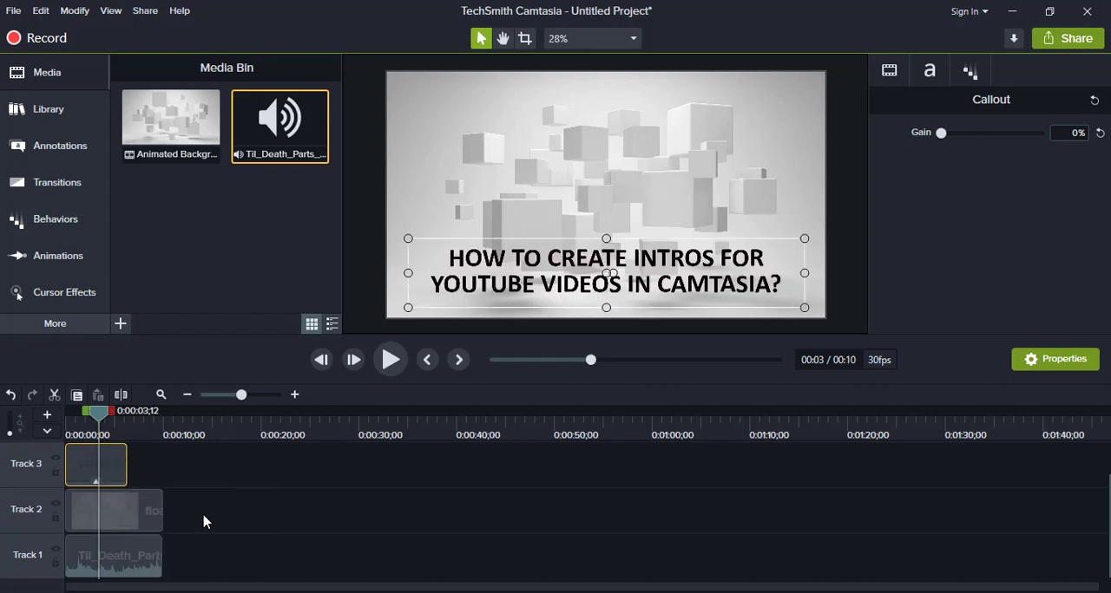
- Add a Basic white text rectangle callout above the title at 0:00:03;12 and fill it with red #F10000
scroll(201, 518, up, 1)
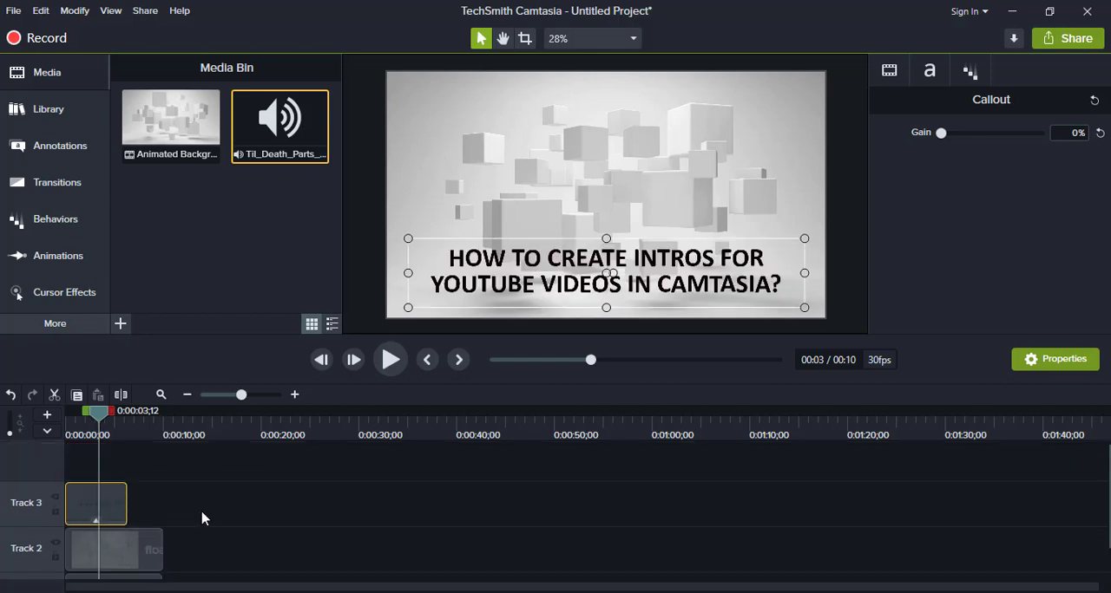
click(69, 146)
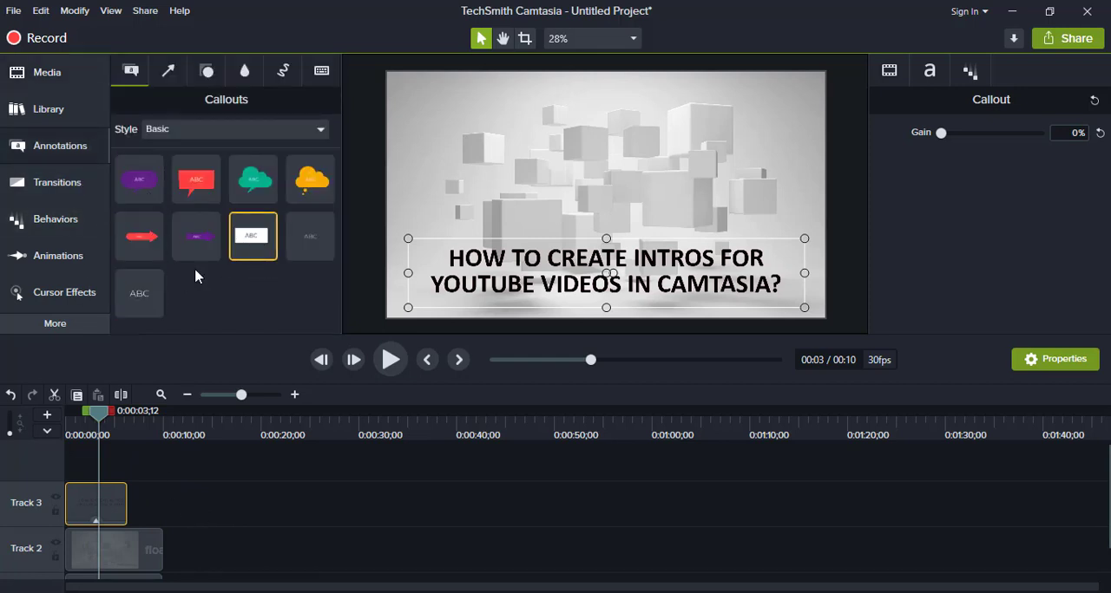
mouse_move(239, 258)
mouse_down()
mouse_move(256, 234)
mouse_move(491, 148)
mouse_up()
click(1066, 239)
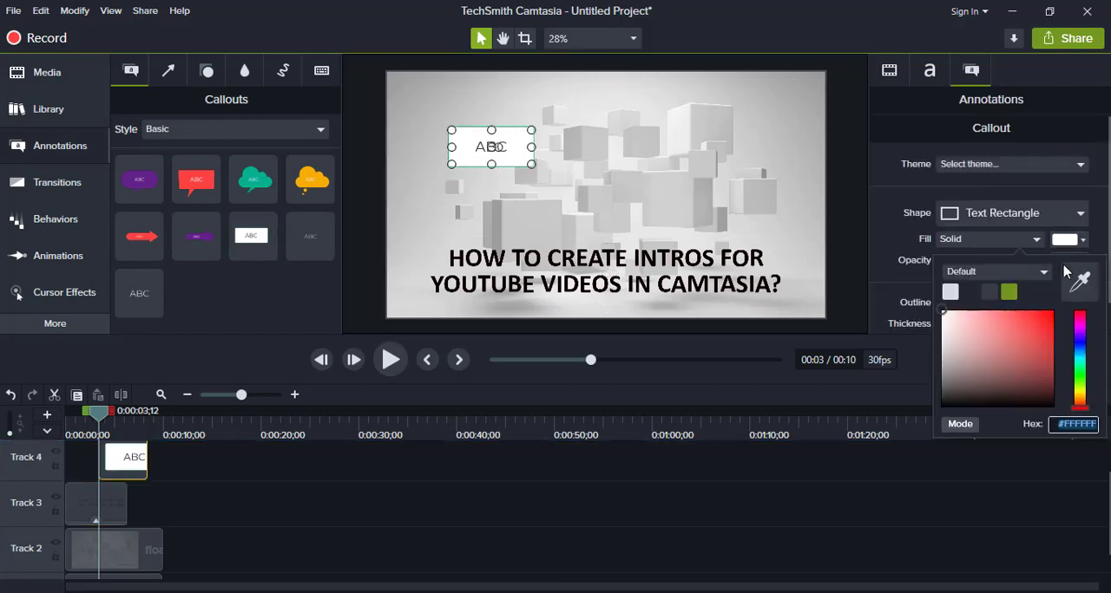
click(1055, 321)
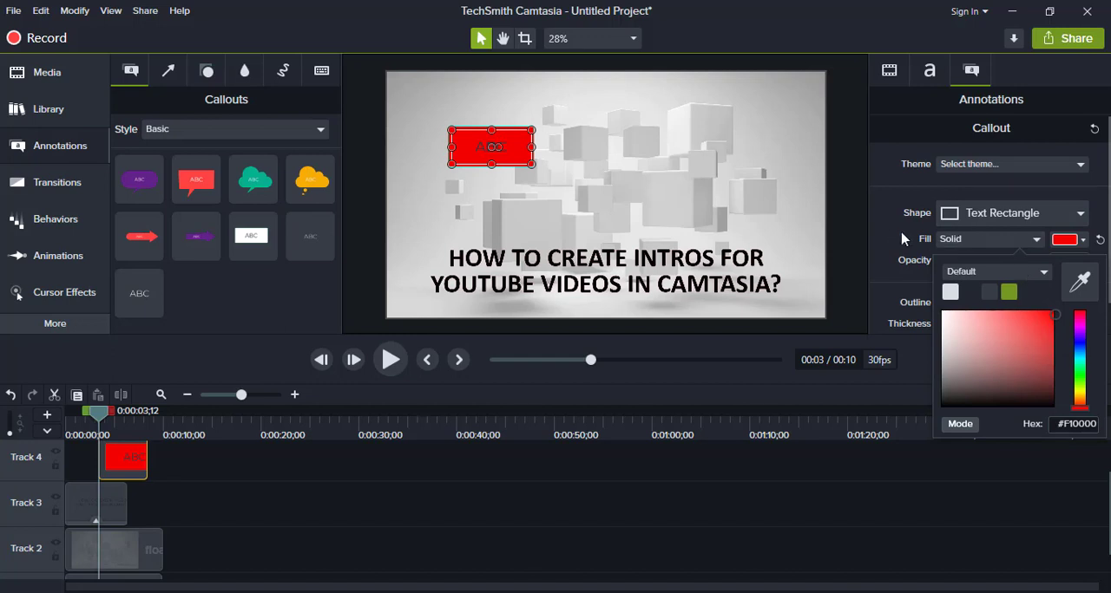
- Set the red callout's font colour to near-black and its font style to Bold
click(929, 70)
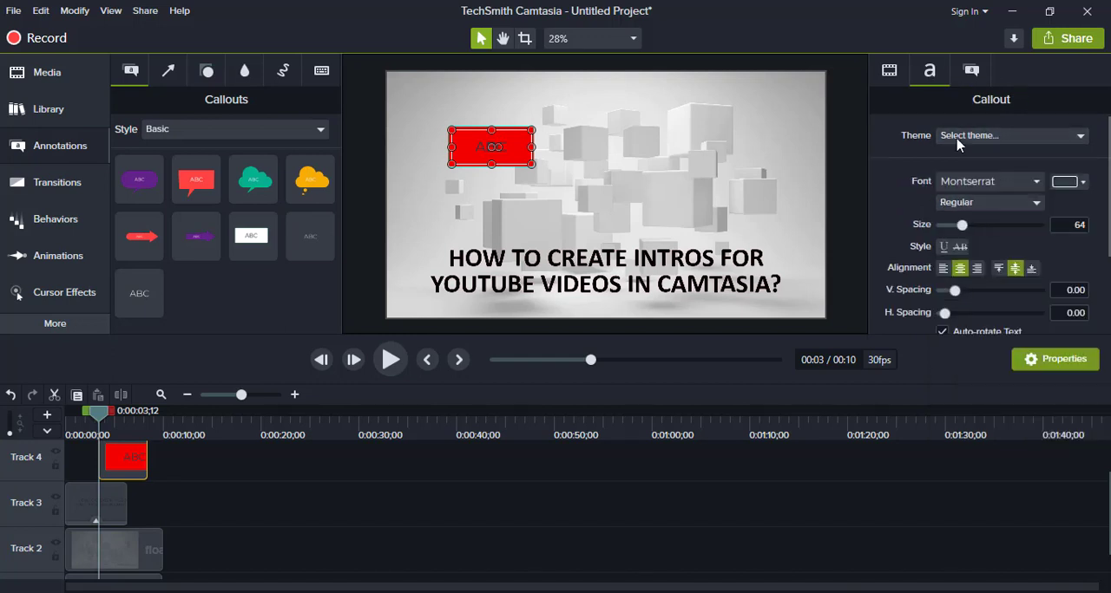
click(1062, 185)
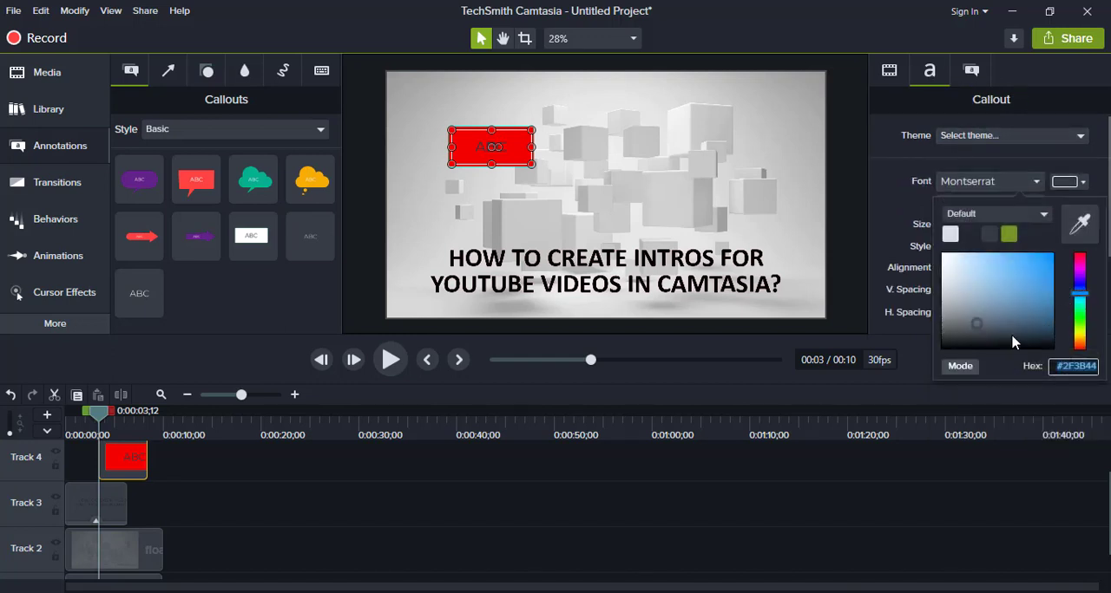
click(1052, 347)
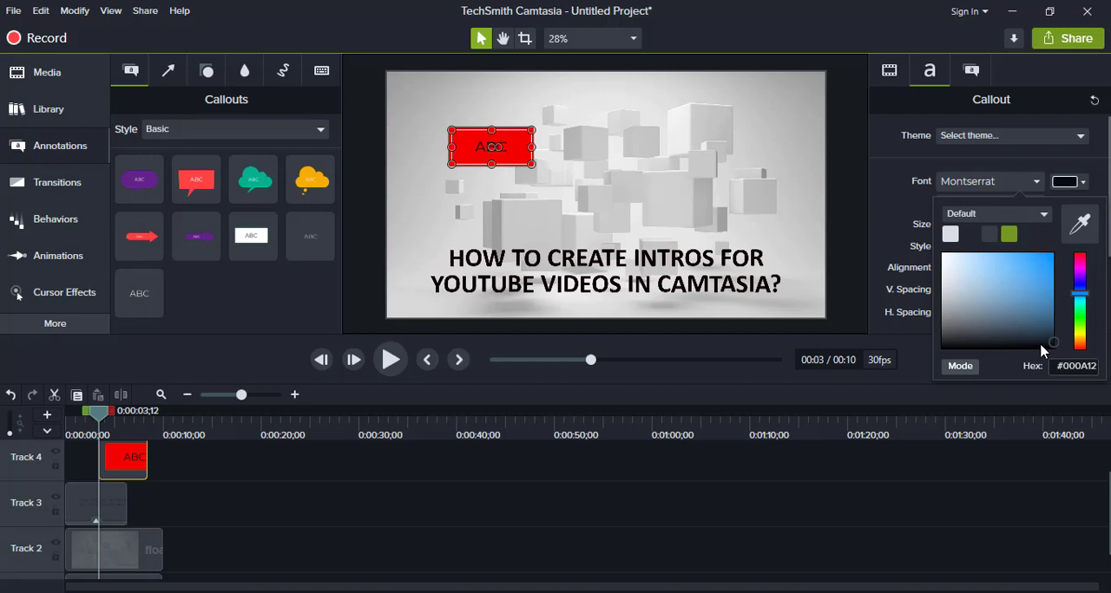
click(895, 236)
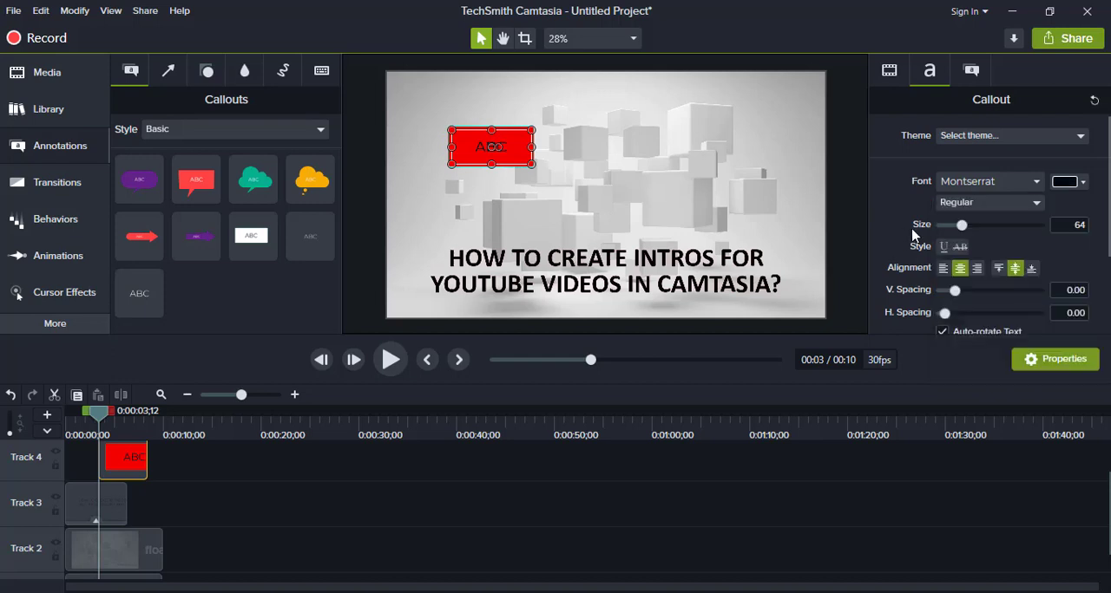
click(967, 203)
click(968, 251)
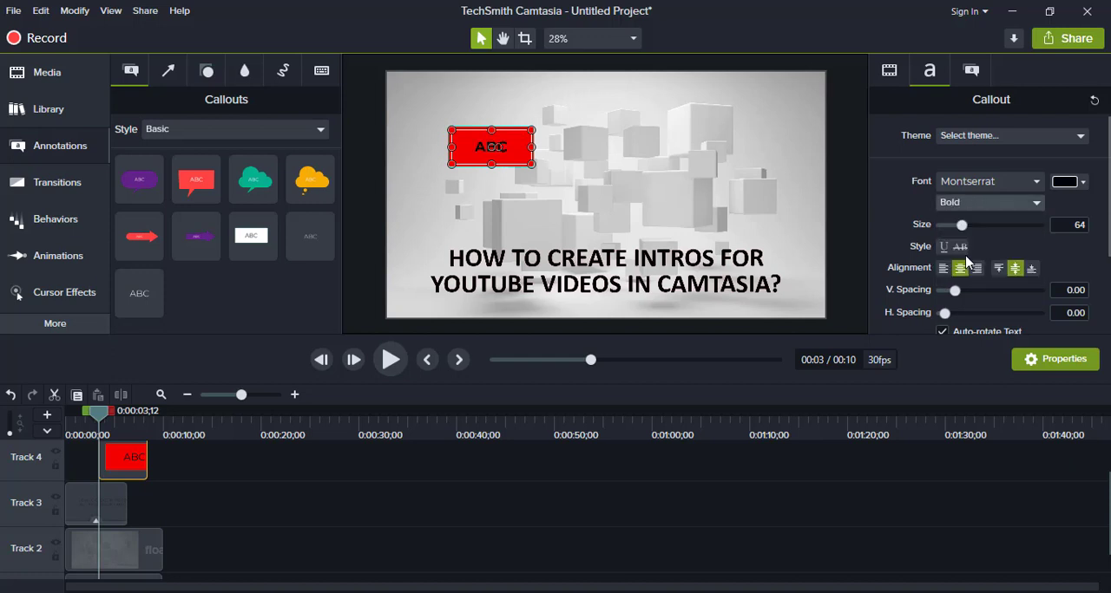
- Replace the red callout's text with WELCOME and set its font size to 122
double_click(490, 139)
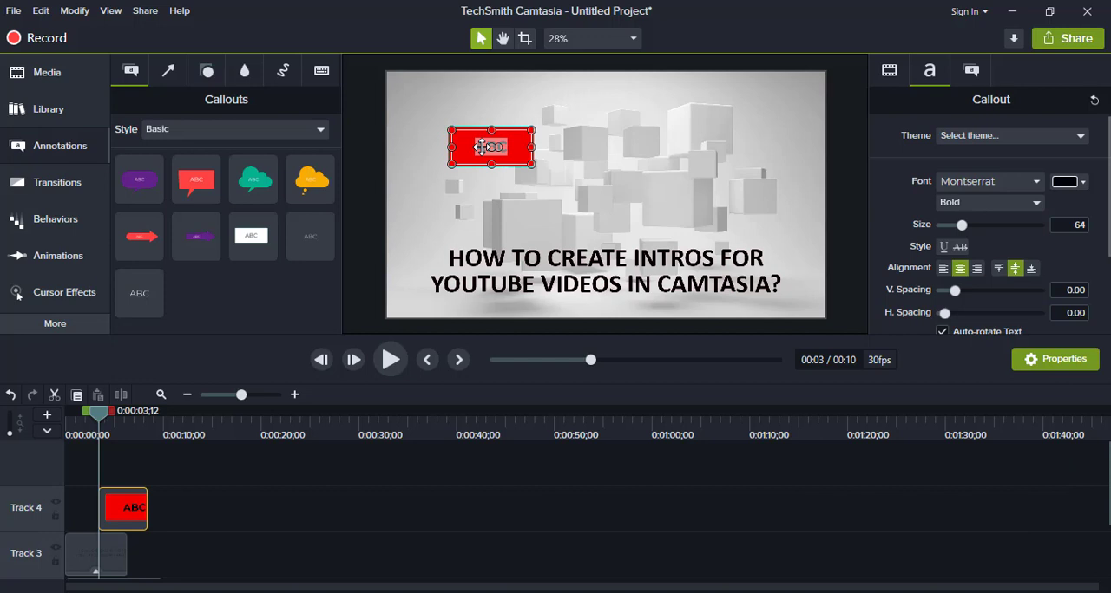
text(WEL)
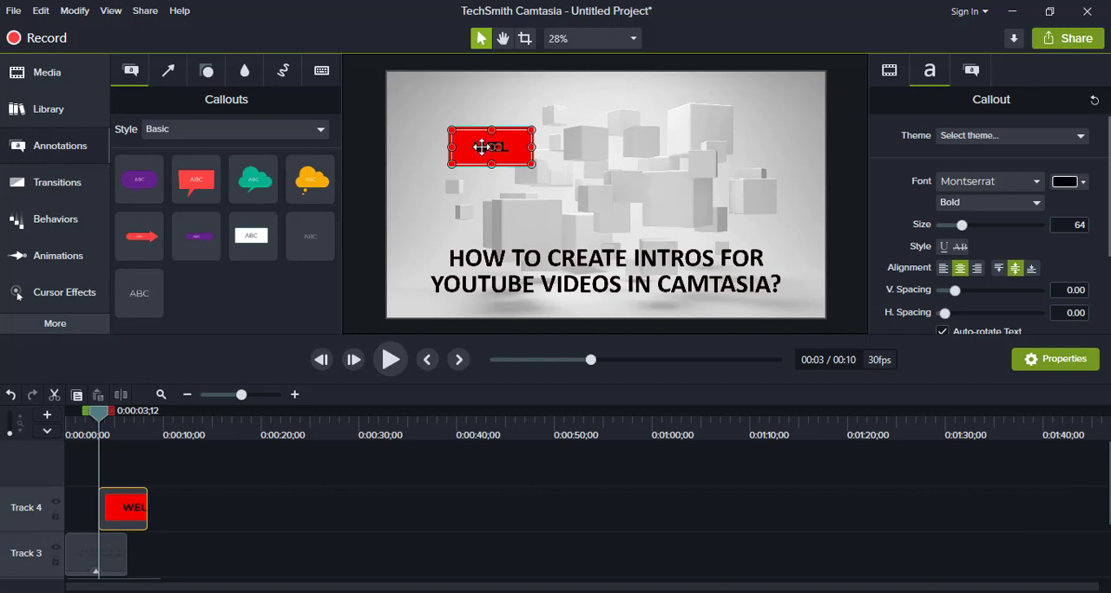
text(COME)
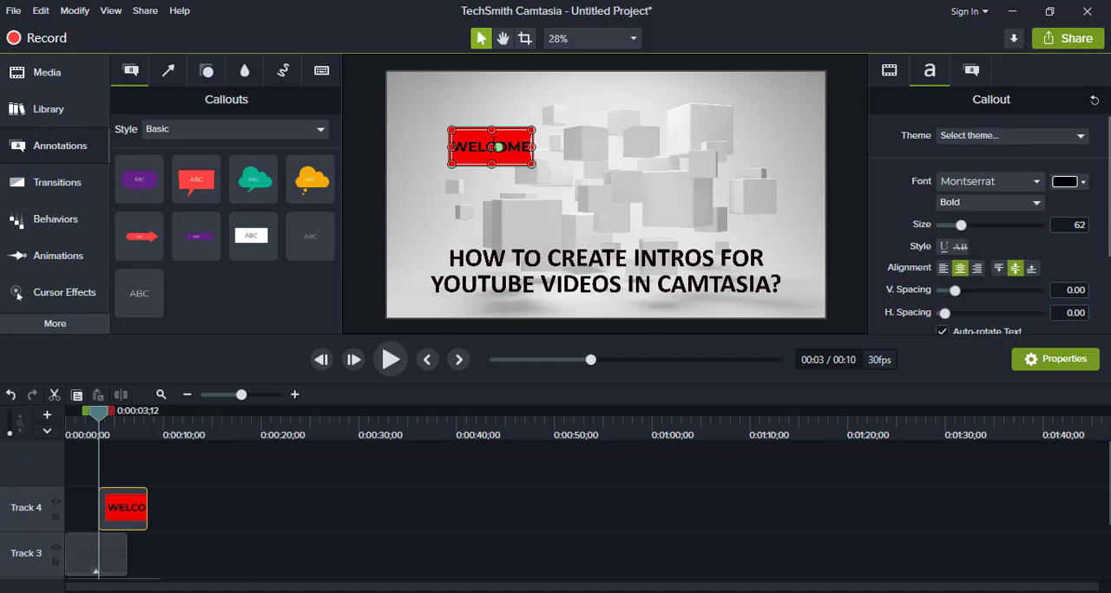
key(ctrl+a)
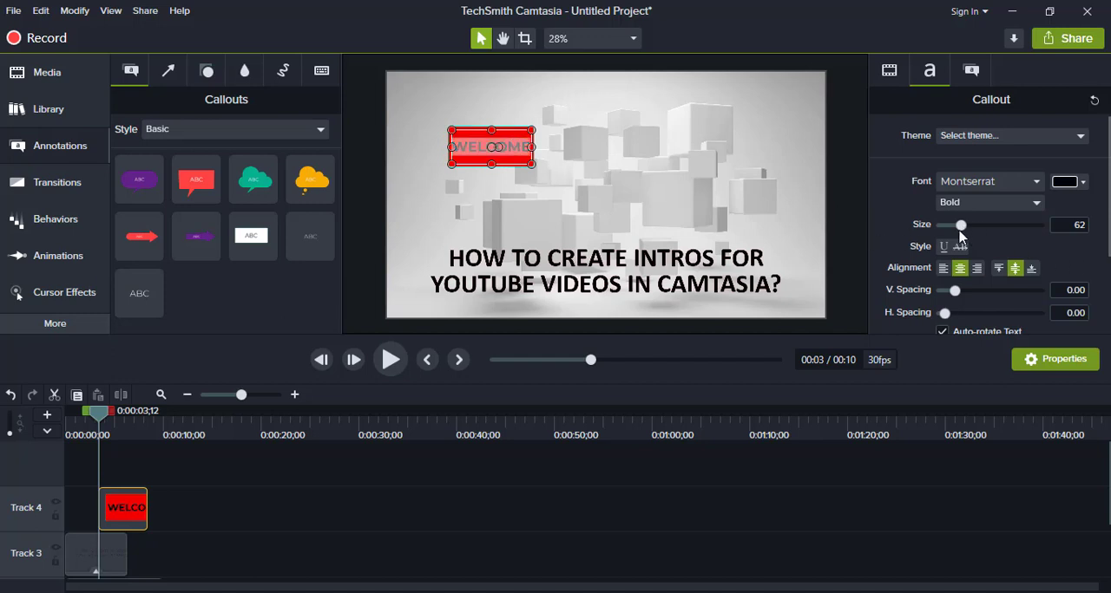
drag(963, 230, 987, 235)
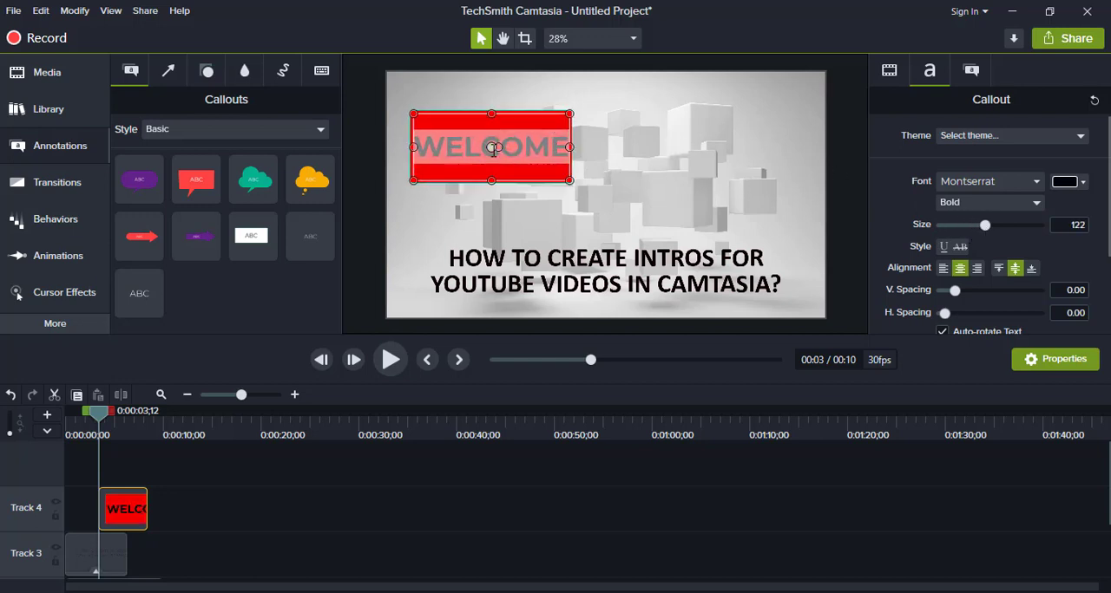
- Tilt the WELCOME callout in the canvas's upper-left corner and stretch its Track 4 clip from 0 to 0:00:09;27
drag(492, 148, 450, 115)
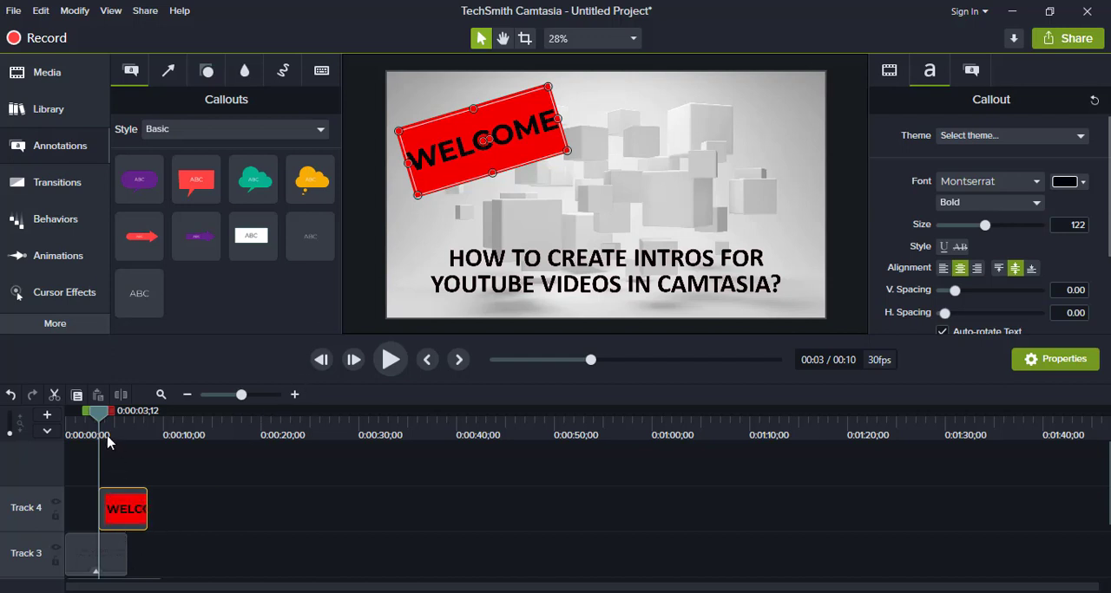
scroll(181, 494, down, 1)
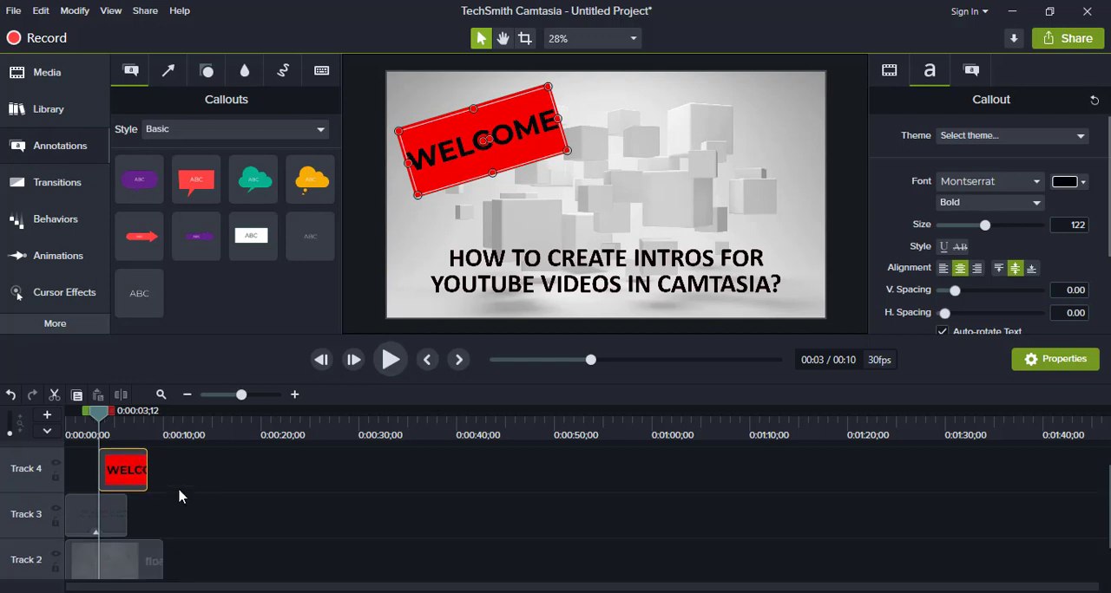
drag(109, 473, 161, 468)
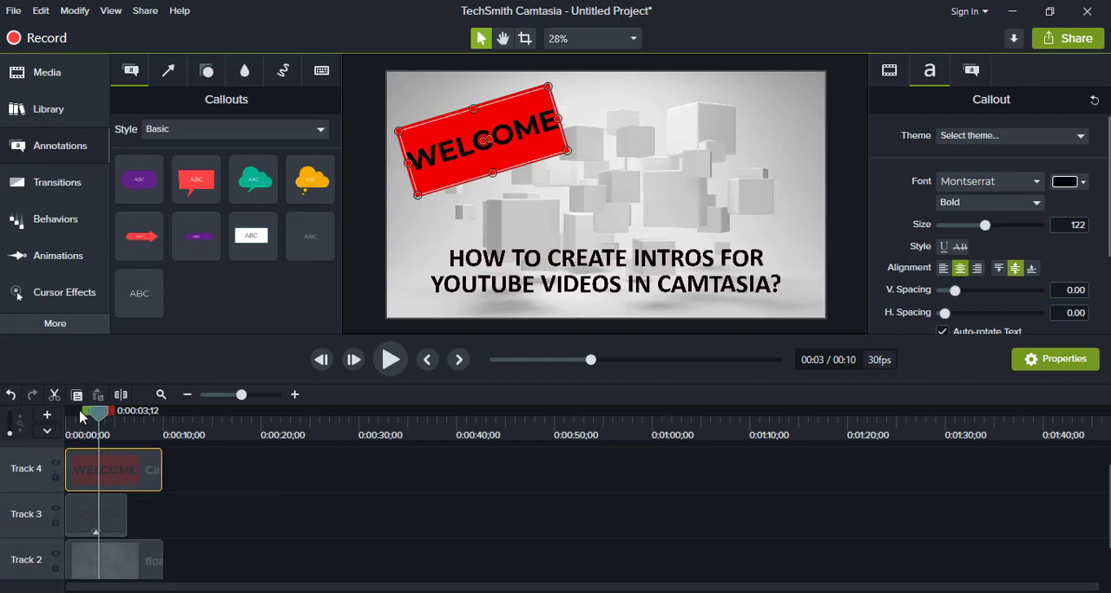
- Return the playhead to the timeline start and play the intro with the WELCOME callout
drag(100, 414, 7, 419)
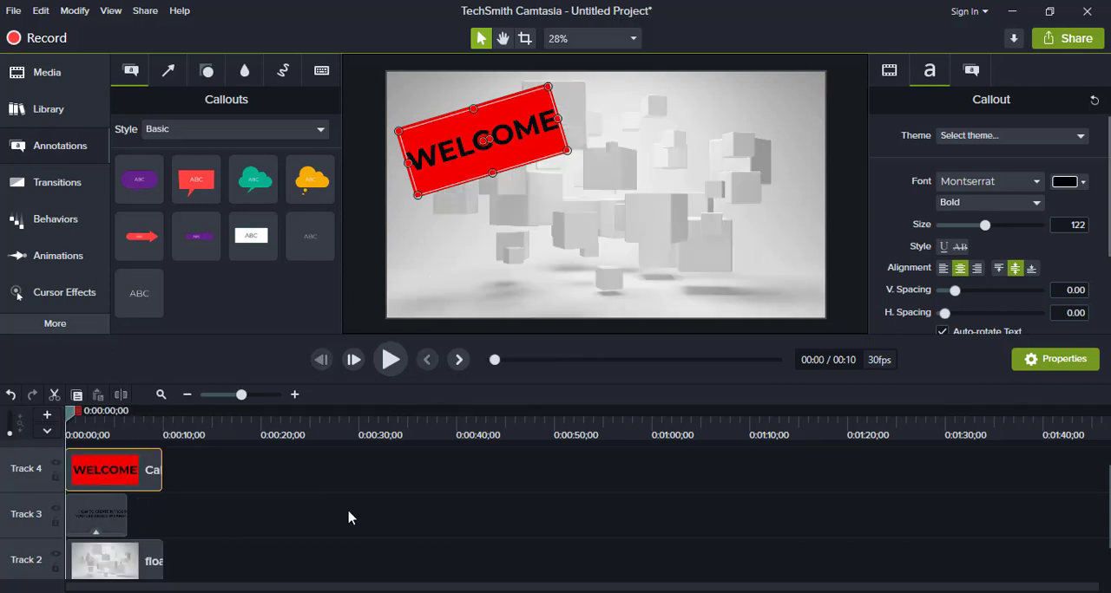
mouse_move(116, 470)
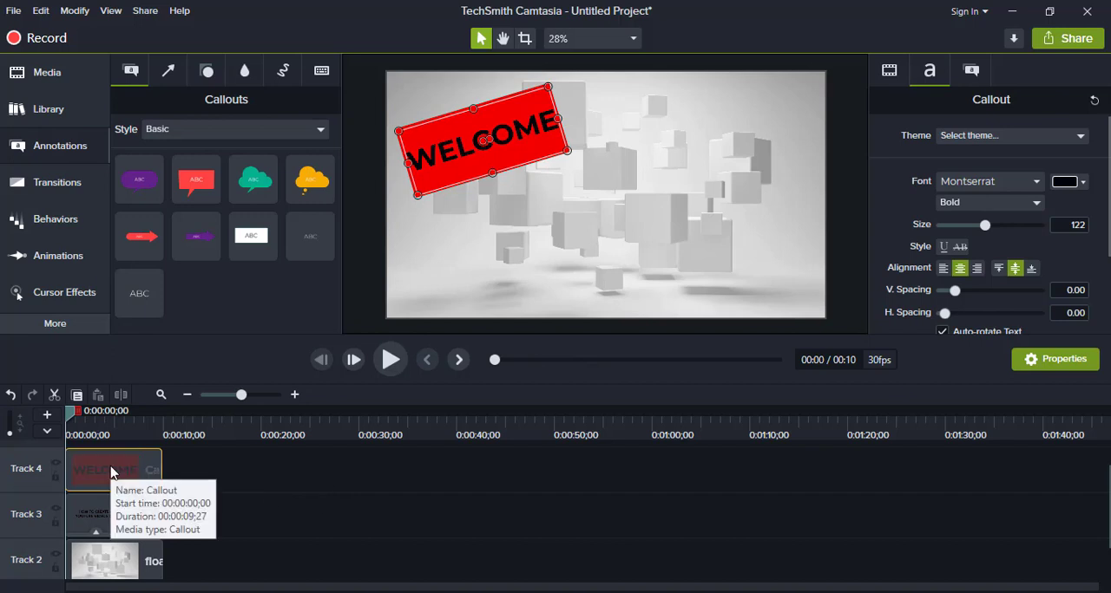
click(104, 519)
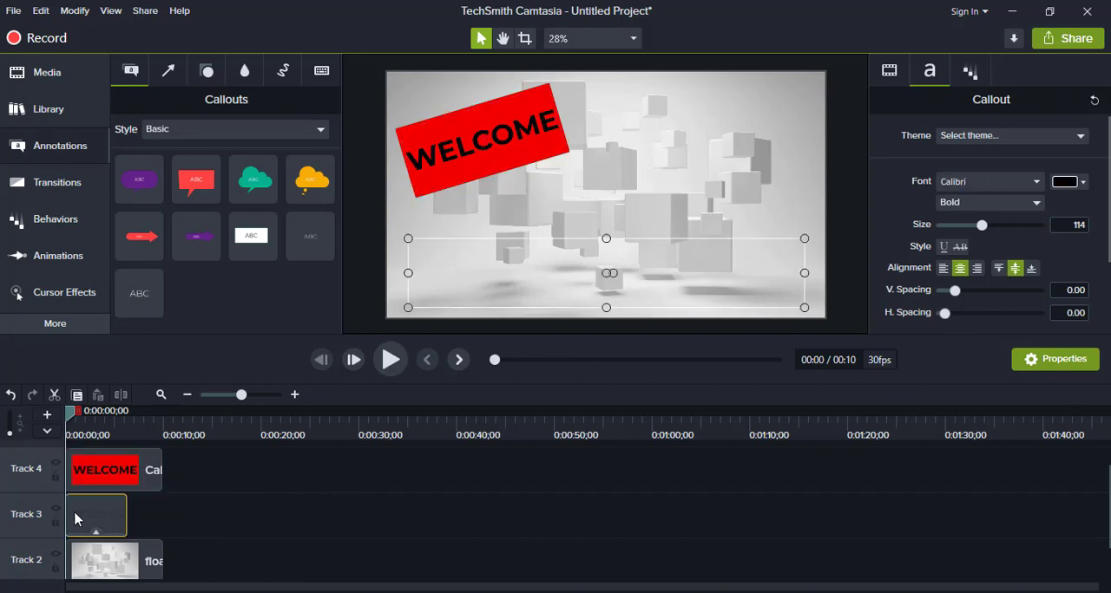
key(space)
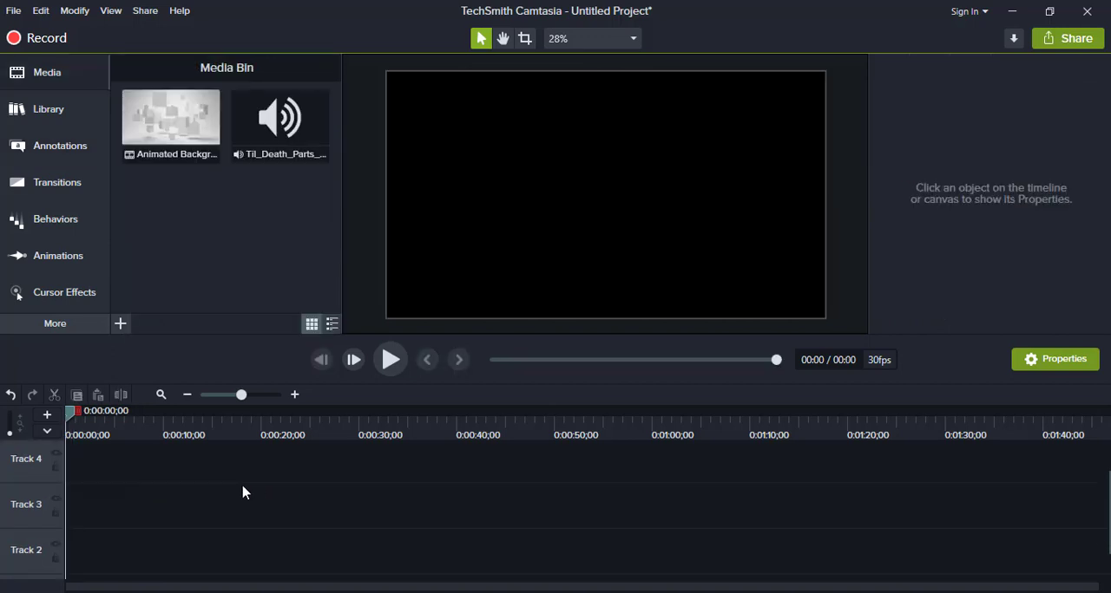
- Browse the Intros folder of the Camtasia 2019 library and preview the State intro template
click(47, 119)
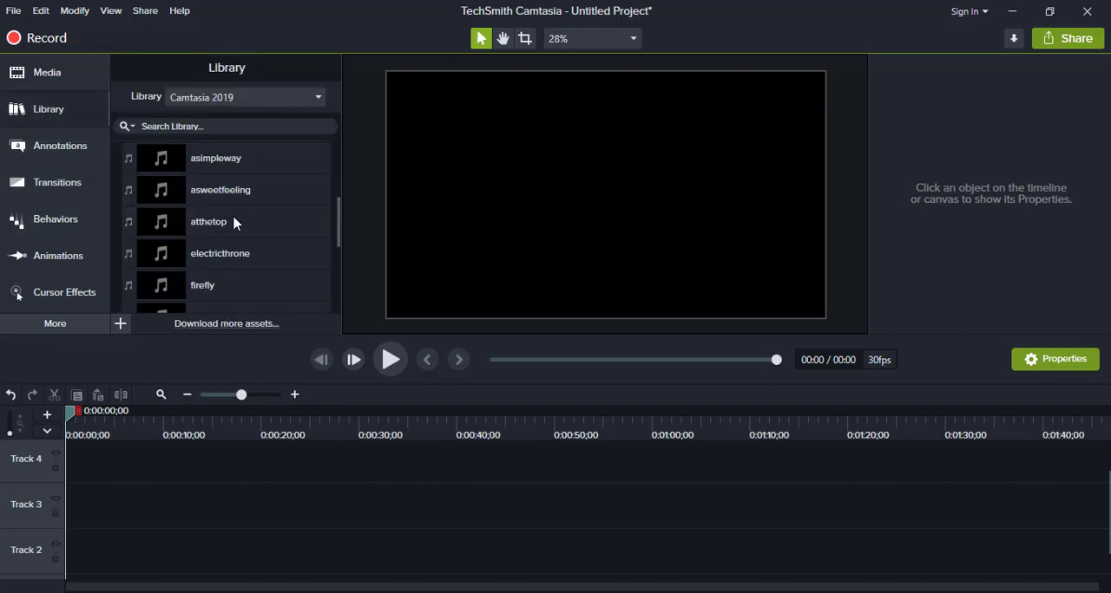
scroll(235, 219, up, 3)
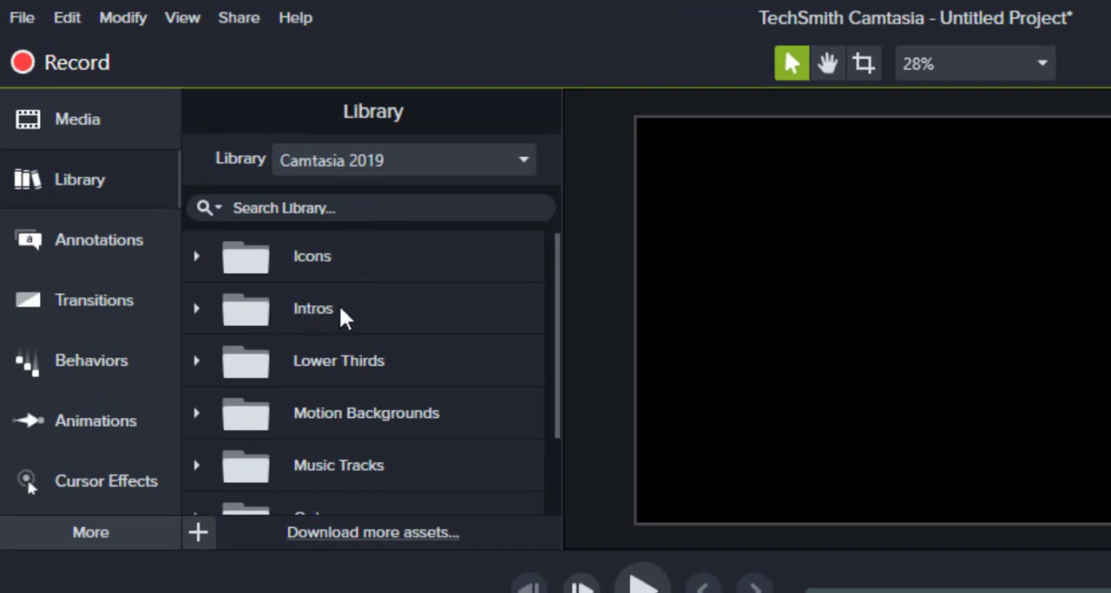
click(197, 309)
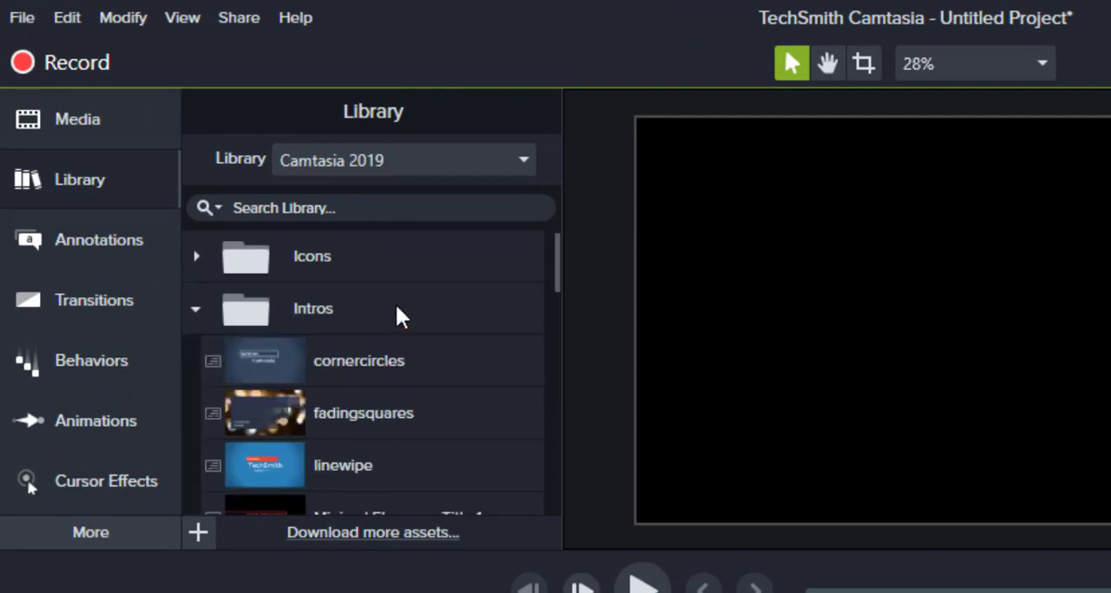
scroll(396, 313, down, 3)
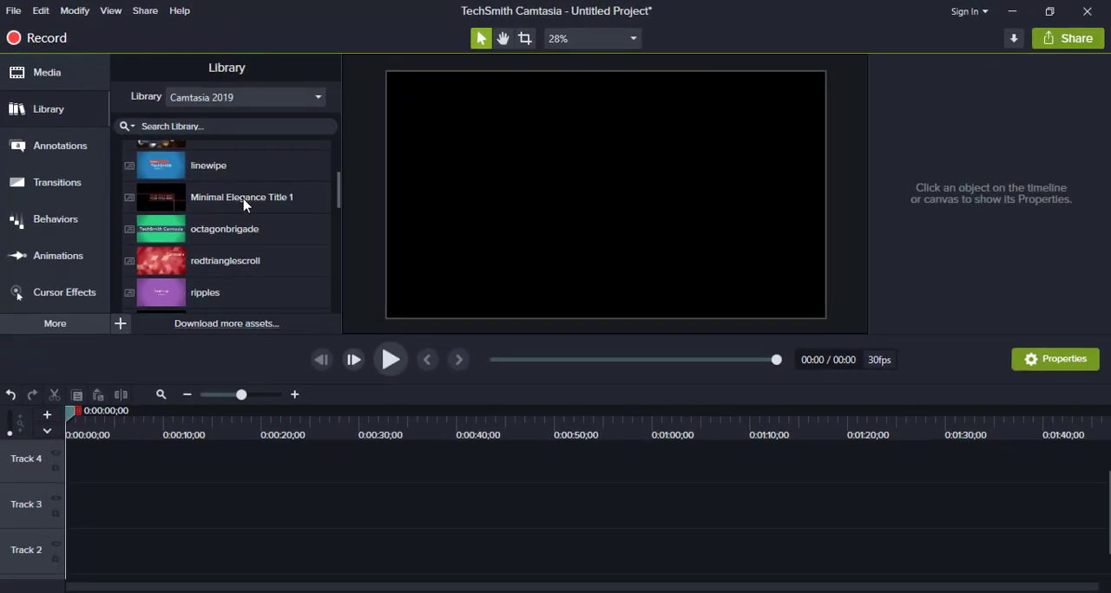
scroll(246, 204, down, 5)
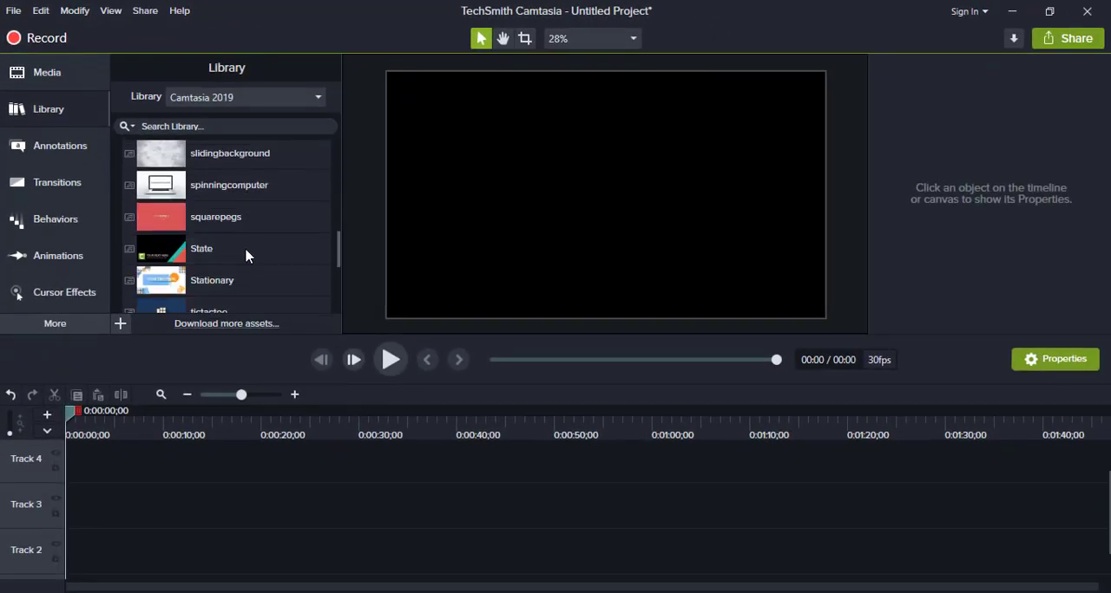
double_click(246, 256)
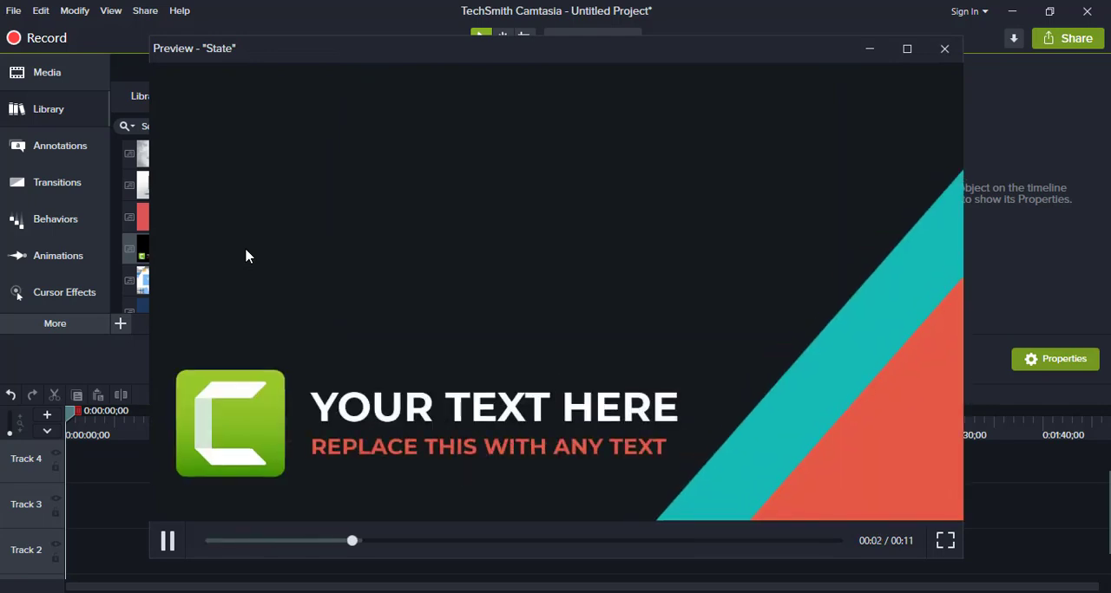
click(931, 57)
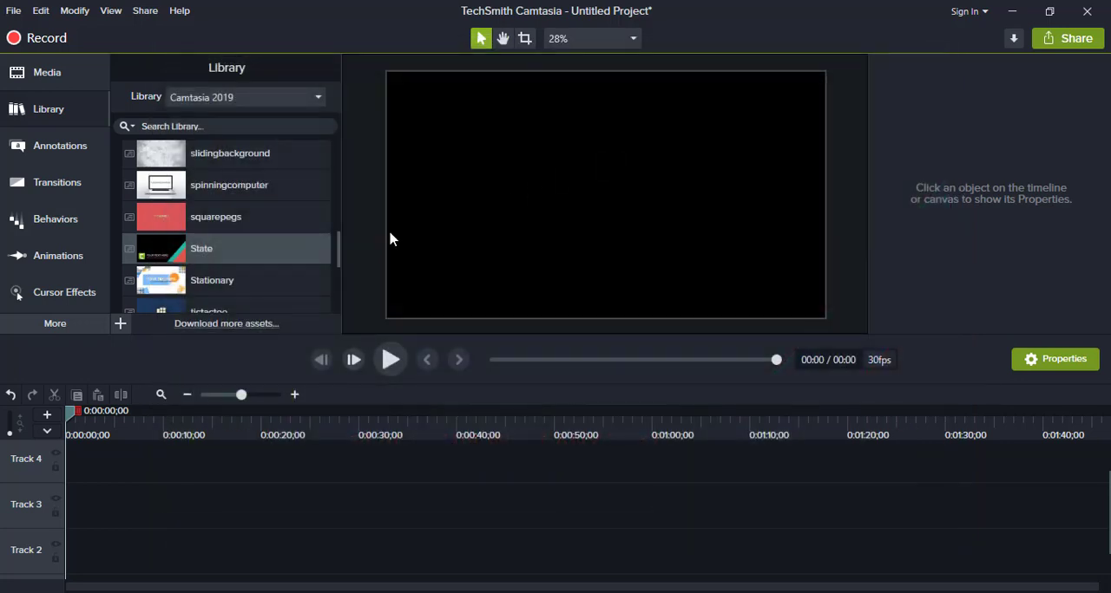
- Add the Stationary intro template from the library to the start of Track 3 and play it
scroll(243, 229, up, 2)
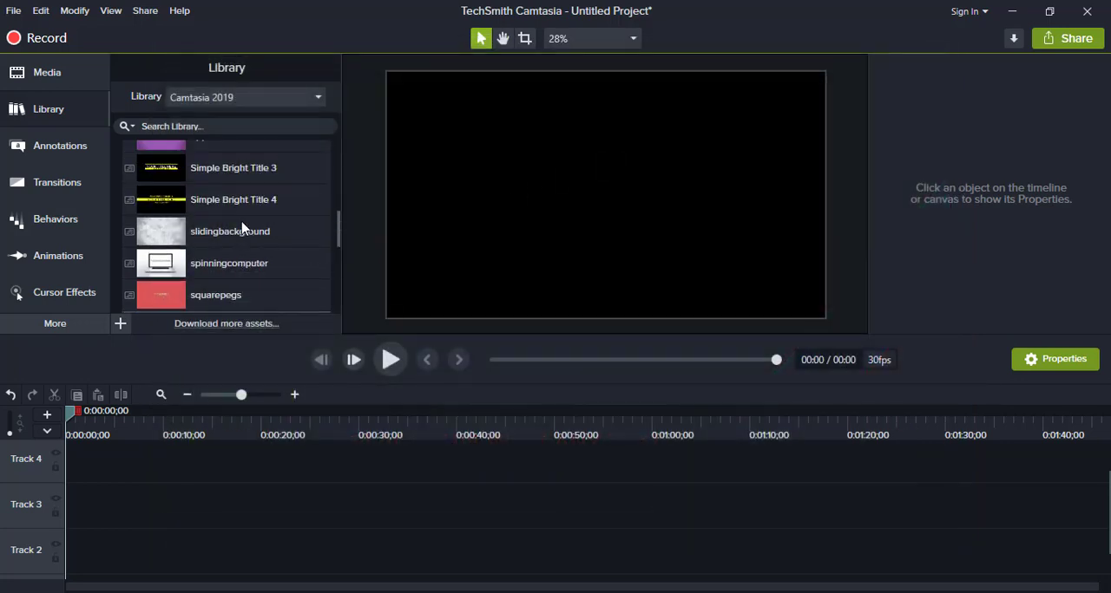
scroll(242, 229, up, 2)
scroll(242, 227, down, 3)
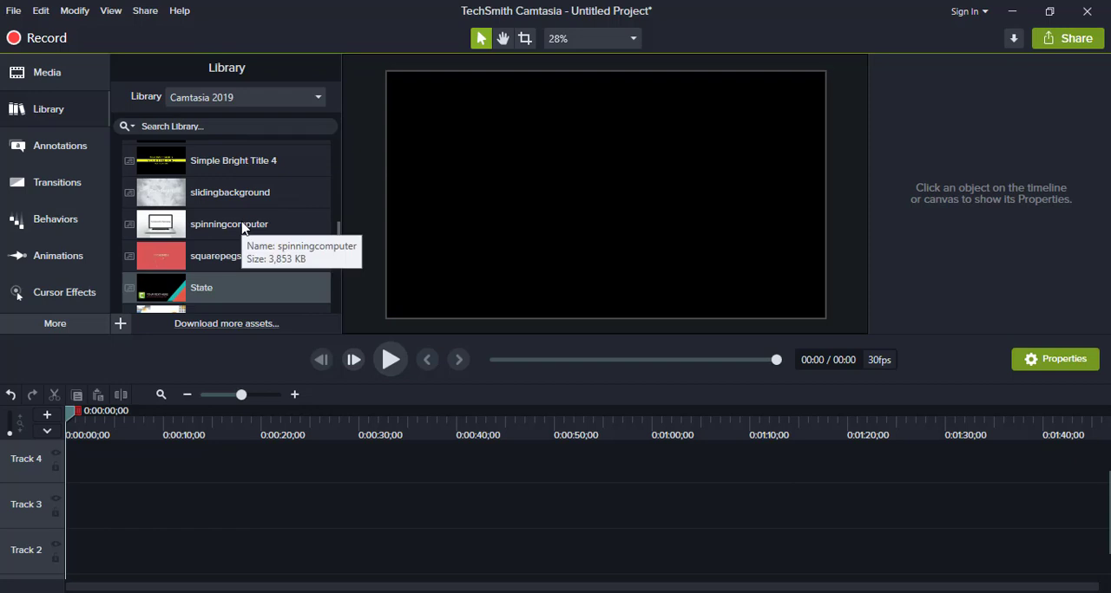
scroll(243, 228, down, 1)
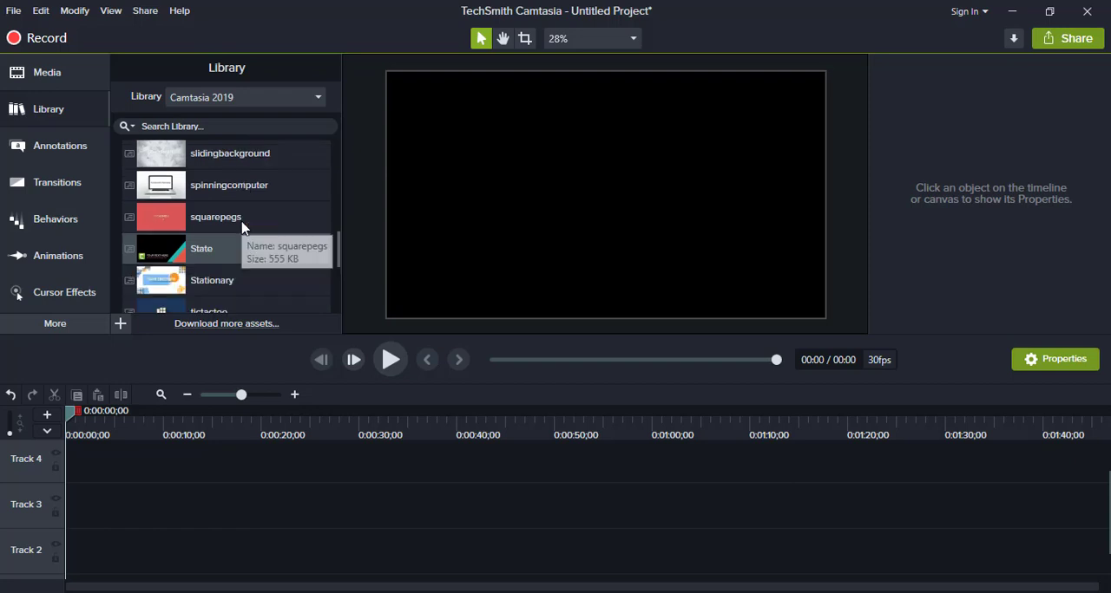
click(250, 282)
drag(253, 278, 61, 508)
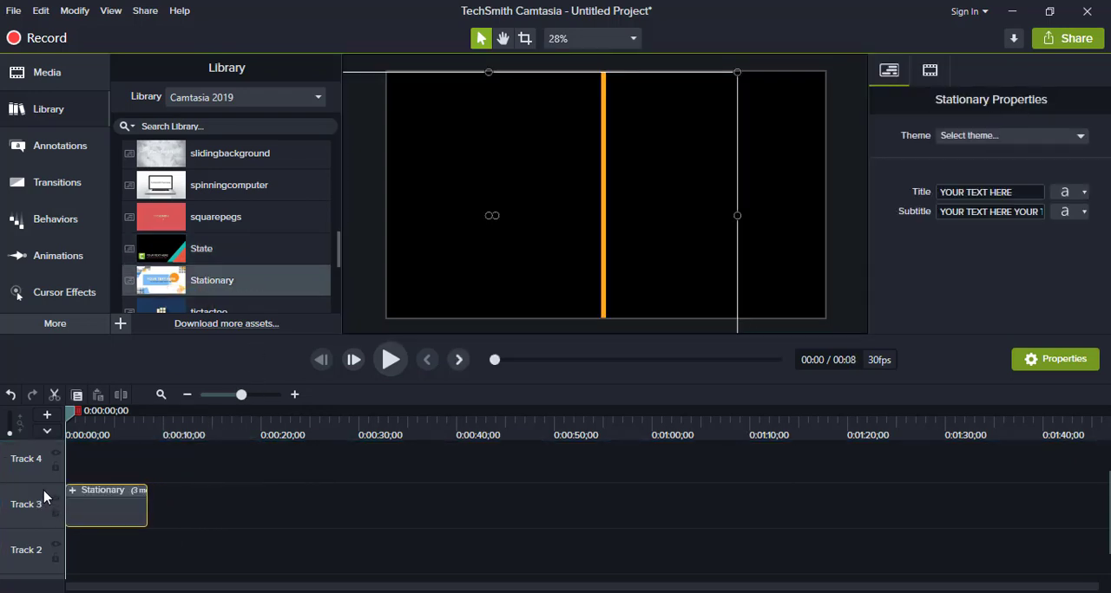
key(space)
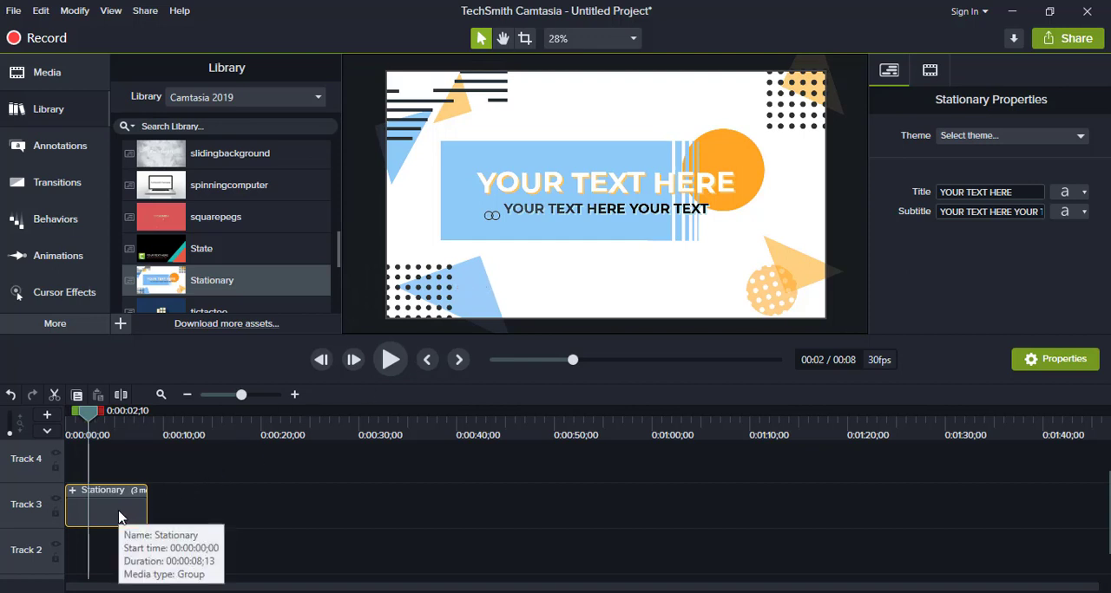
- Select the Stationary clip on Track 3 and replace its title text with CREATE YOUR
click(195, 512)
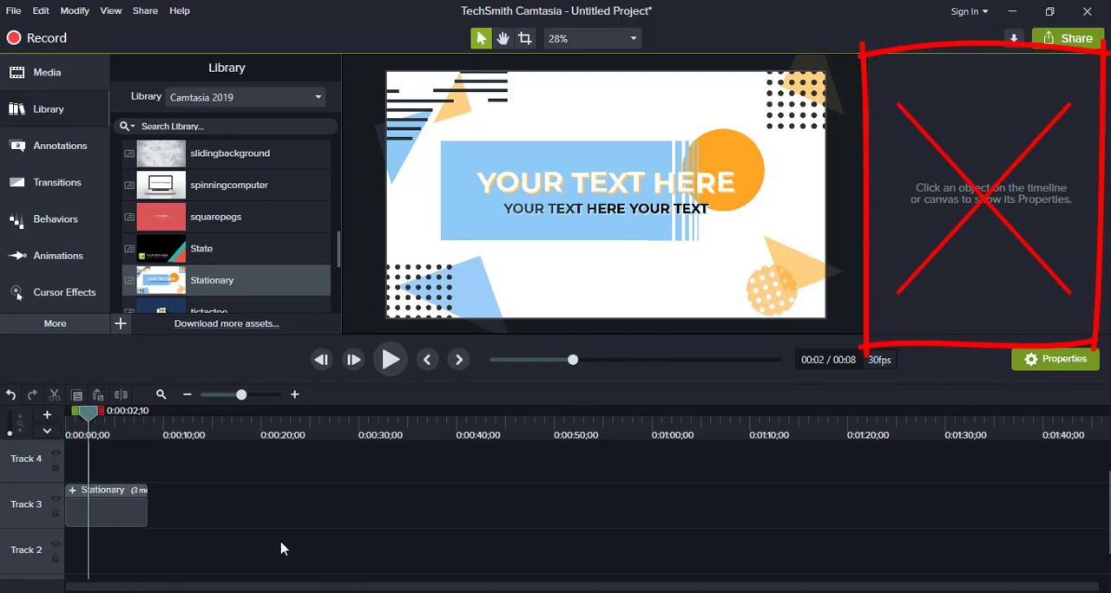
mouse_move(116, 512)
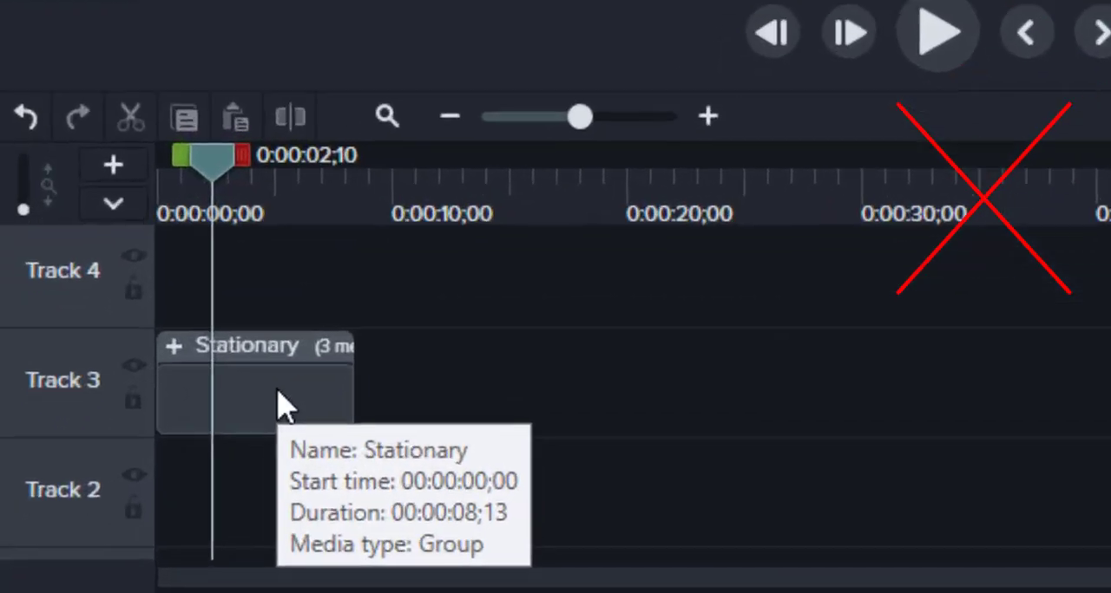
click(280, 403)
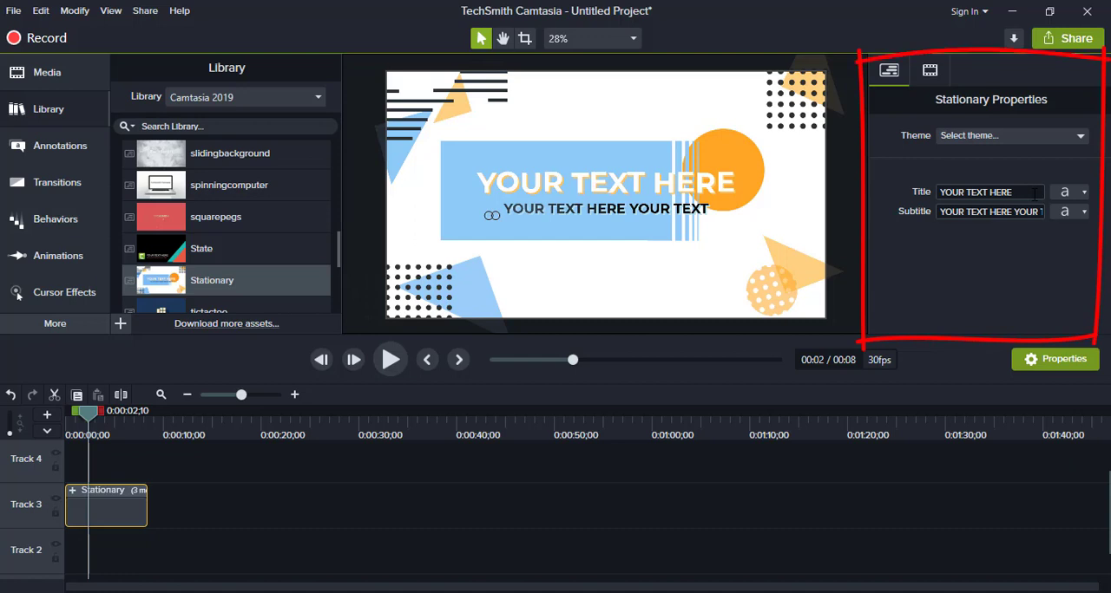
click(1084, 193)
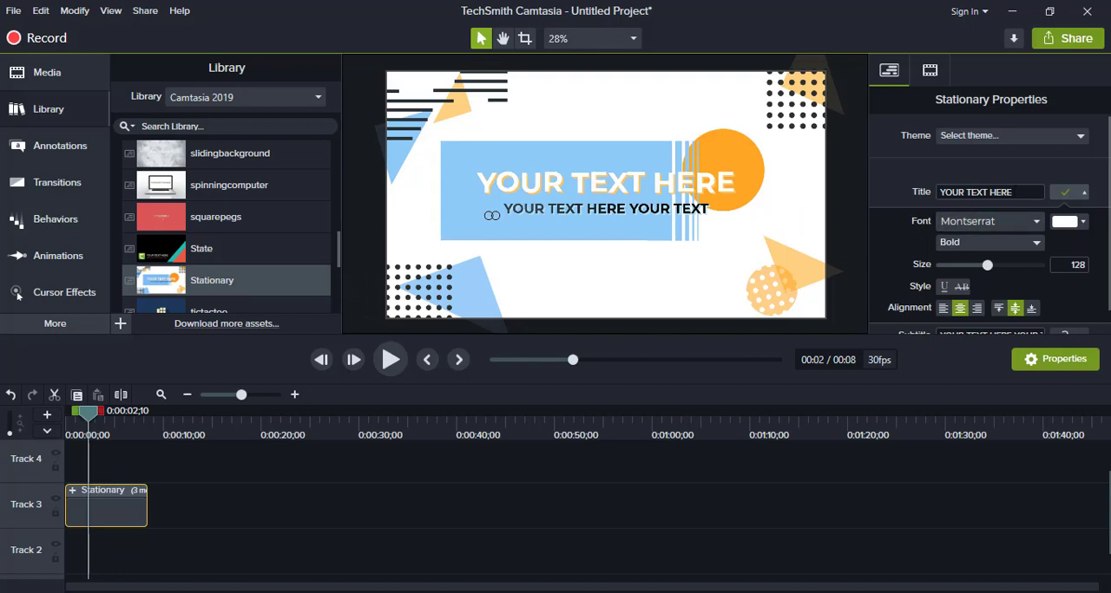
click(1016, 192)
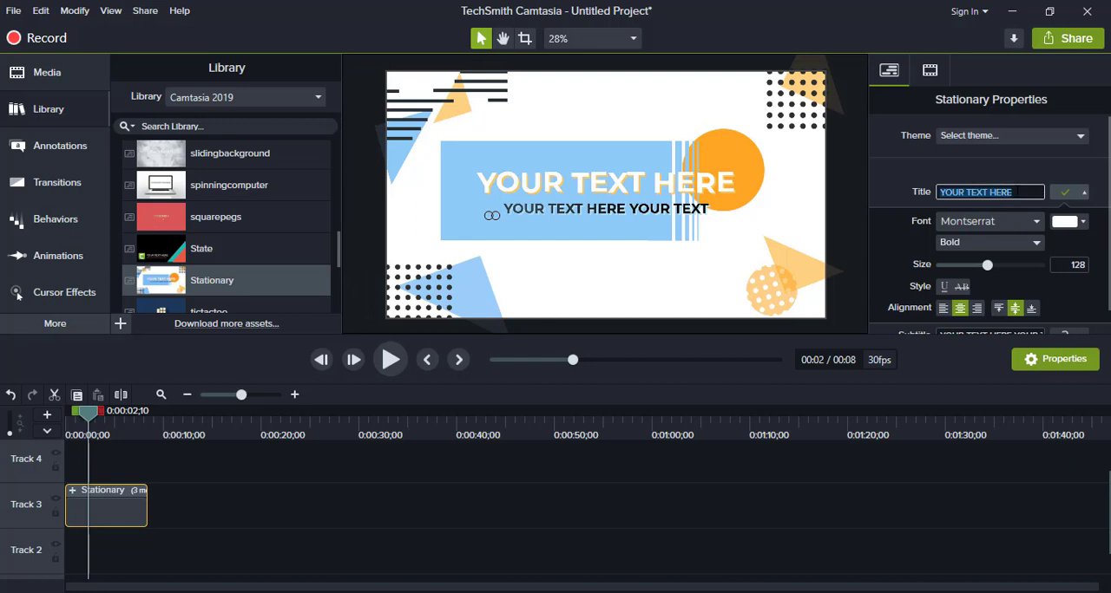
text(CREAT)
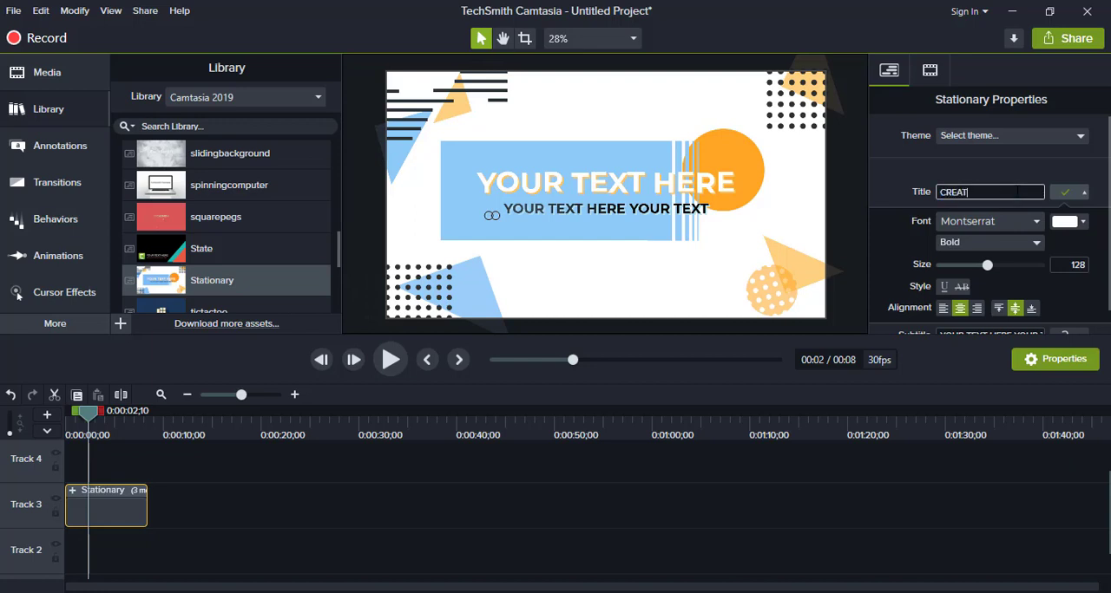
text(E YOUR)
- Set the CREATE YOUR title's font to Arial Black and its size to 92
click(1003, 225)
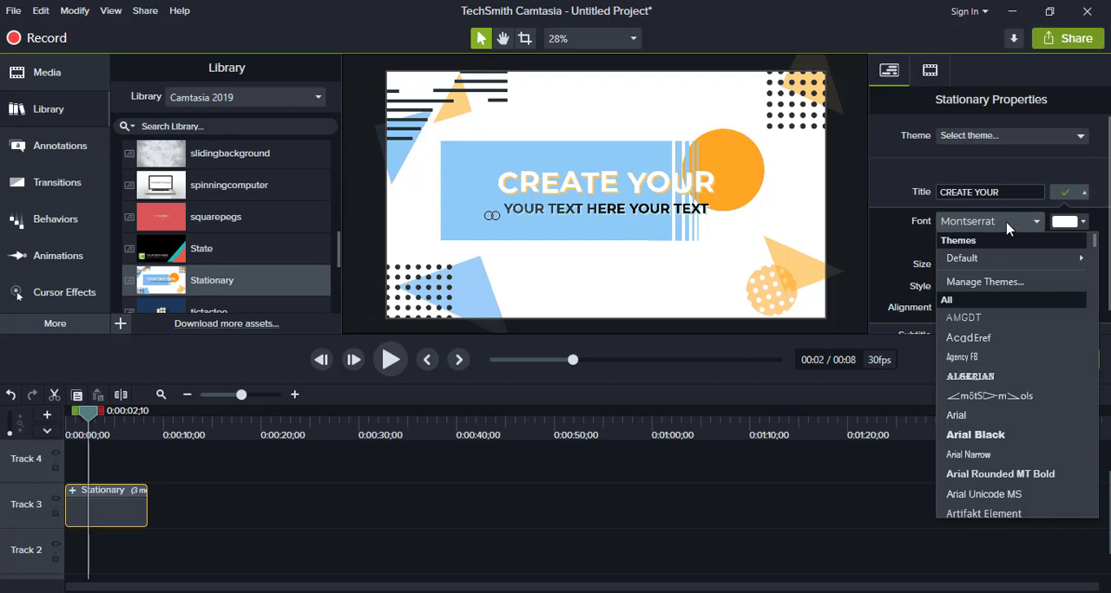
click(996, 436)
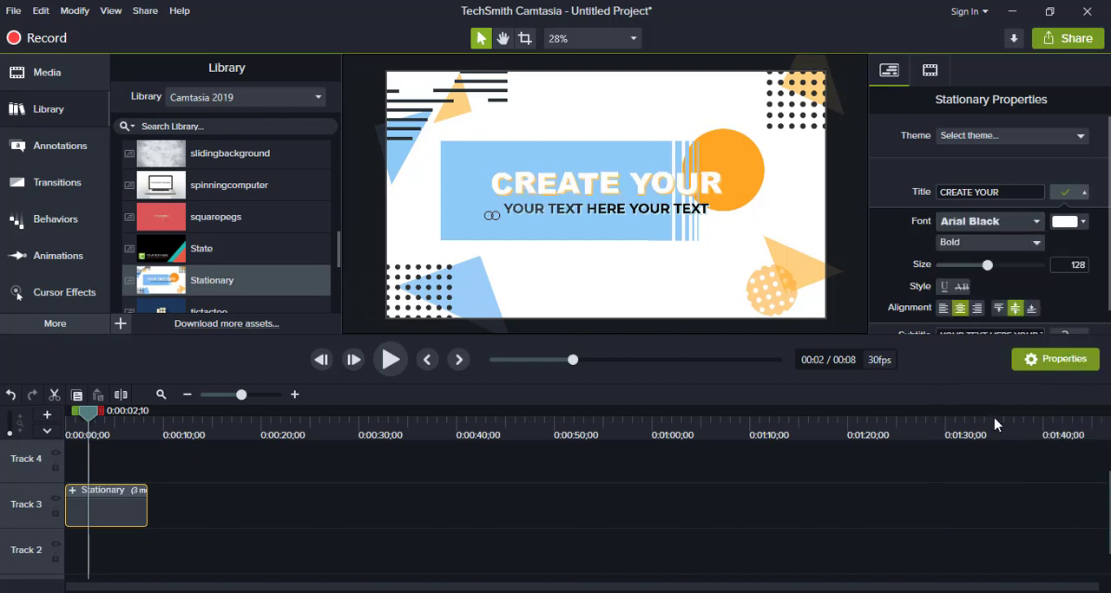
drag(986, 270, 970, 272)
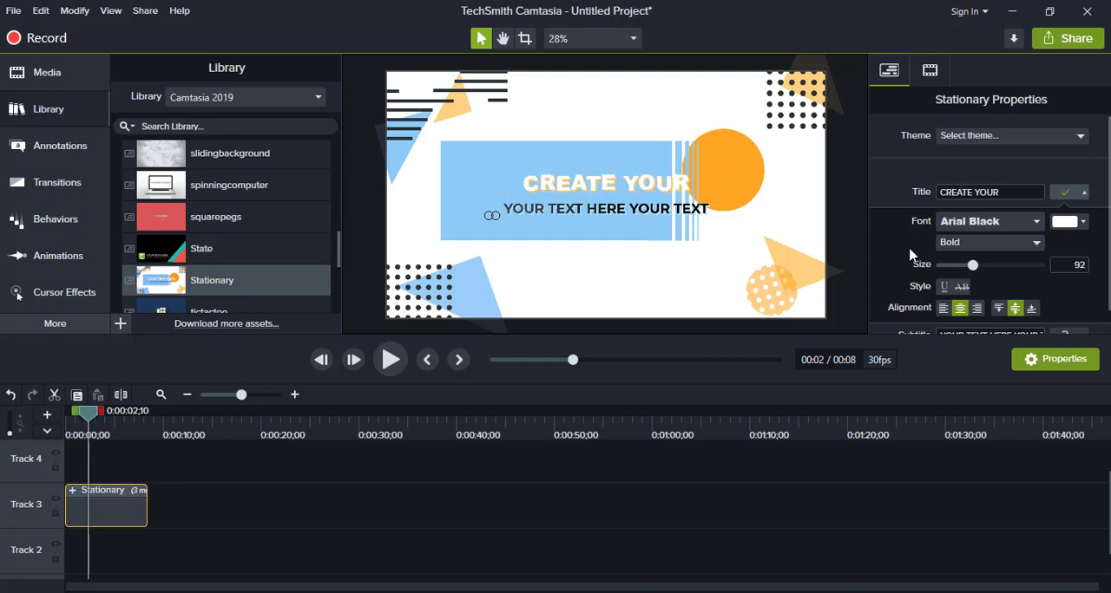
- Replace the Stationary template's subtitle text with OWN VIDEOS
scroll(1046, 289, down, 1)
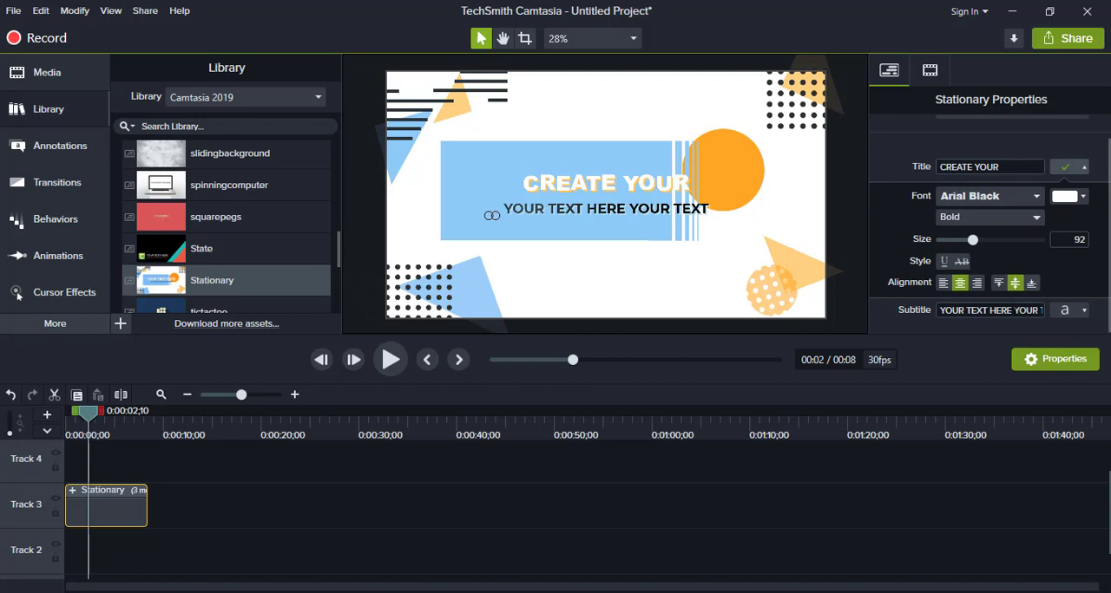
triple_click(1013, 313)
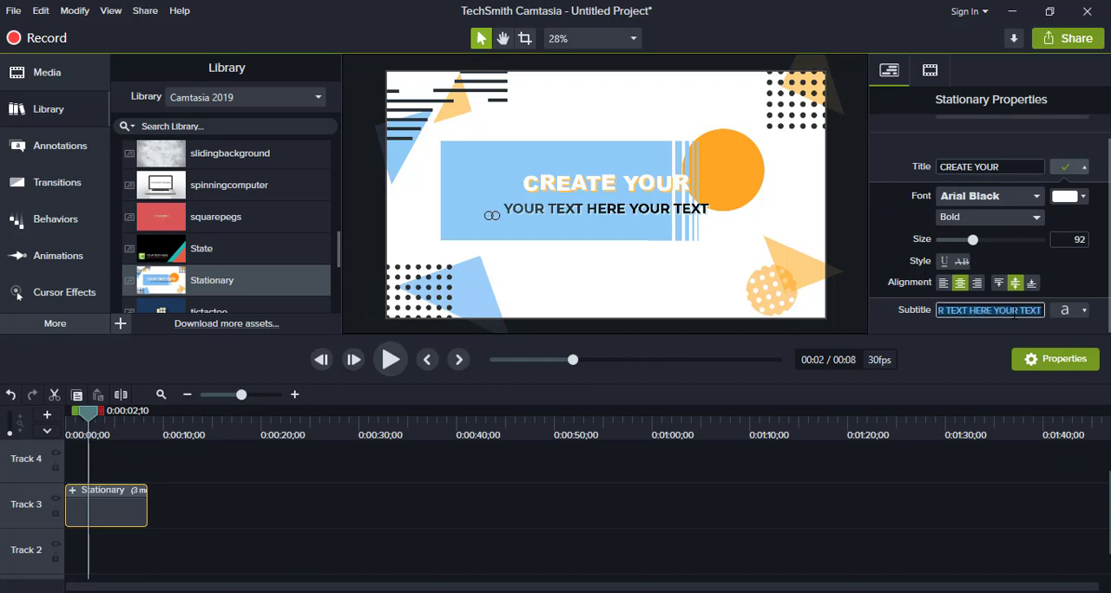
text(OU)
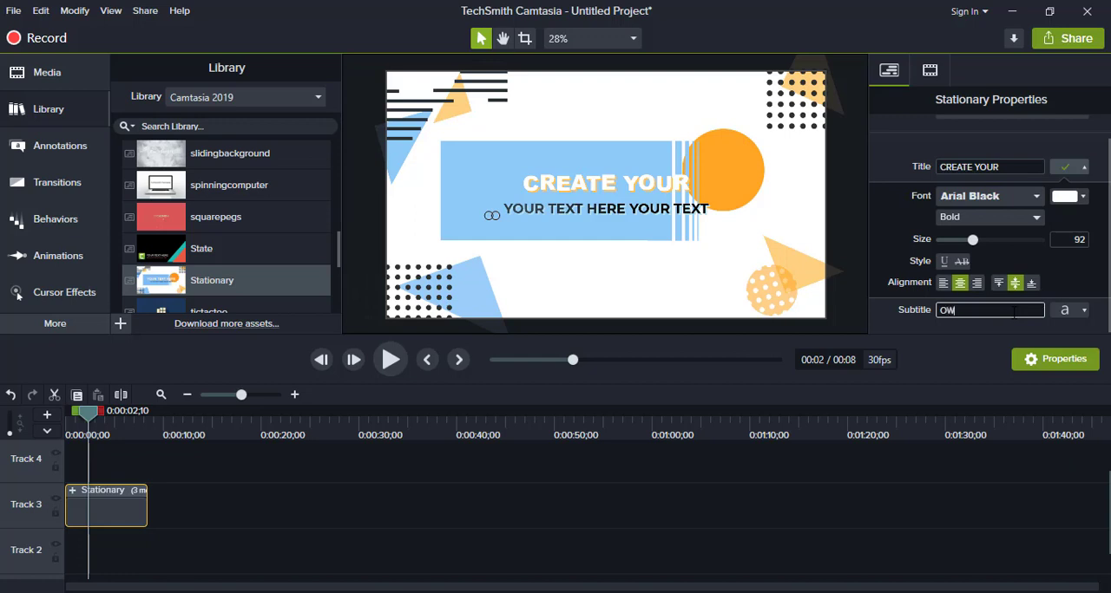
text(N VIDEOS)
- Set the OWN VIDEOS subtitle's font to Calibri and enlarge it to size 153
click(1081, 311)
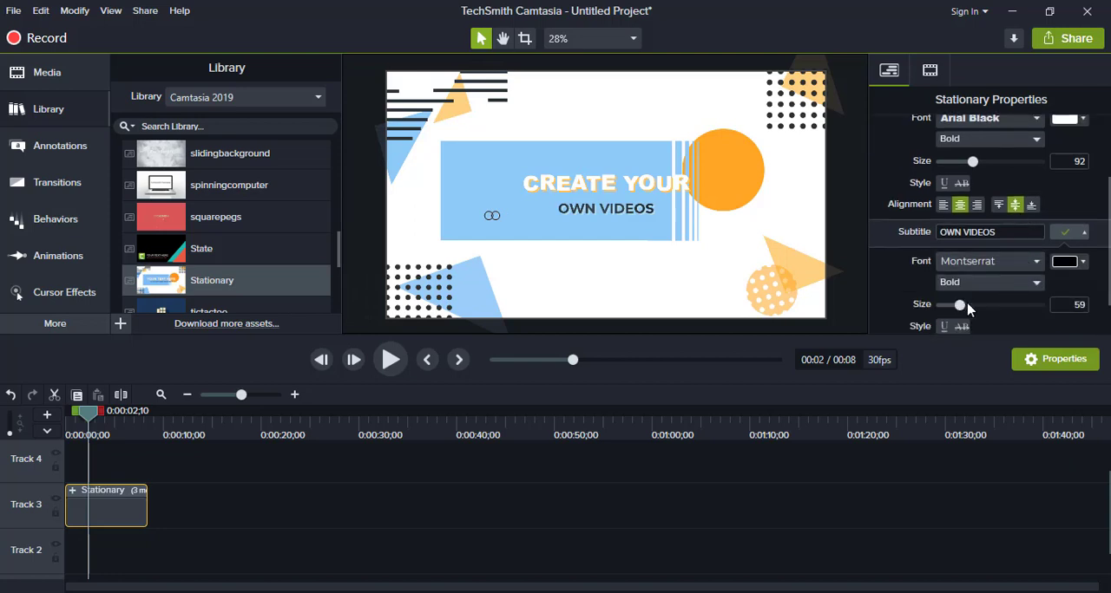
drag(962, 304, 990, 312)
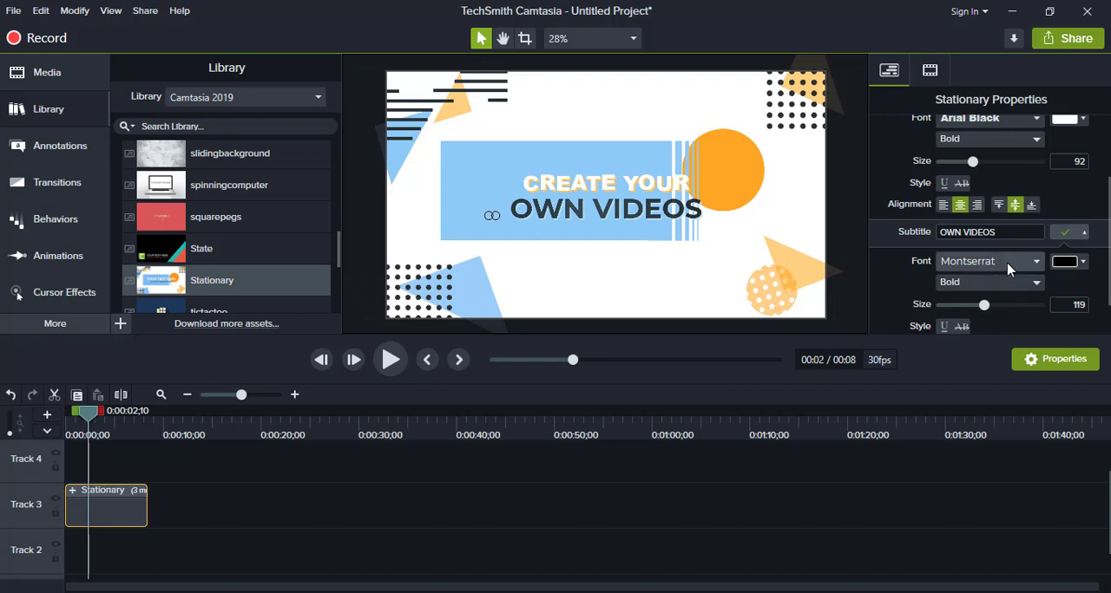
click(1007, 270)
scroll(1007, 483, down, 3)
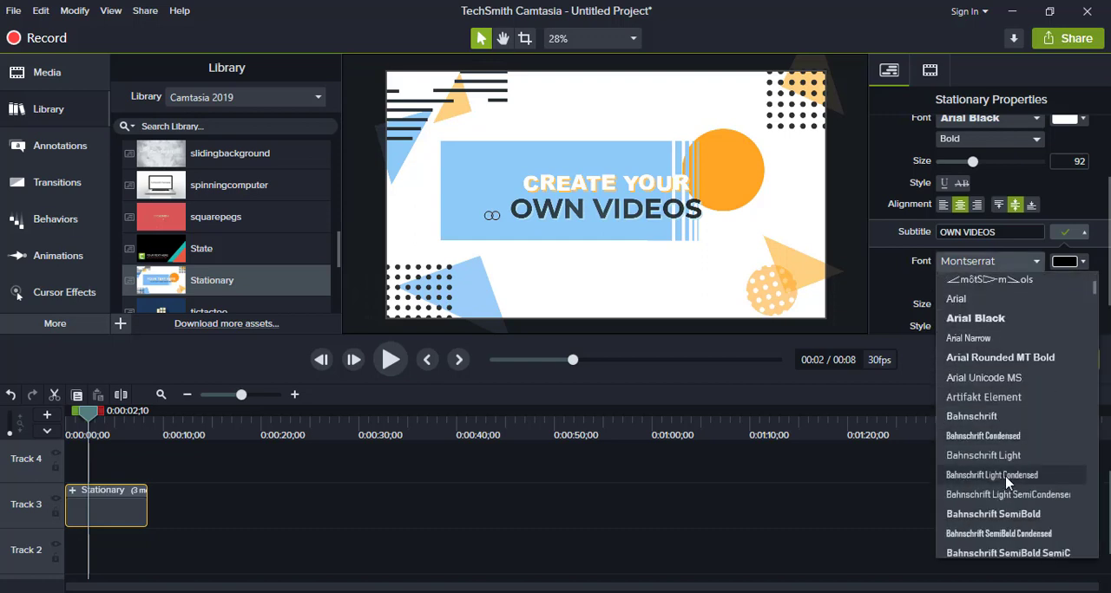
scroll(1006, 483, down, 4)
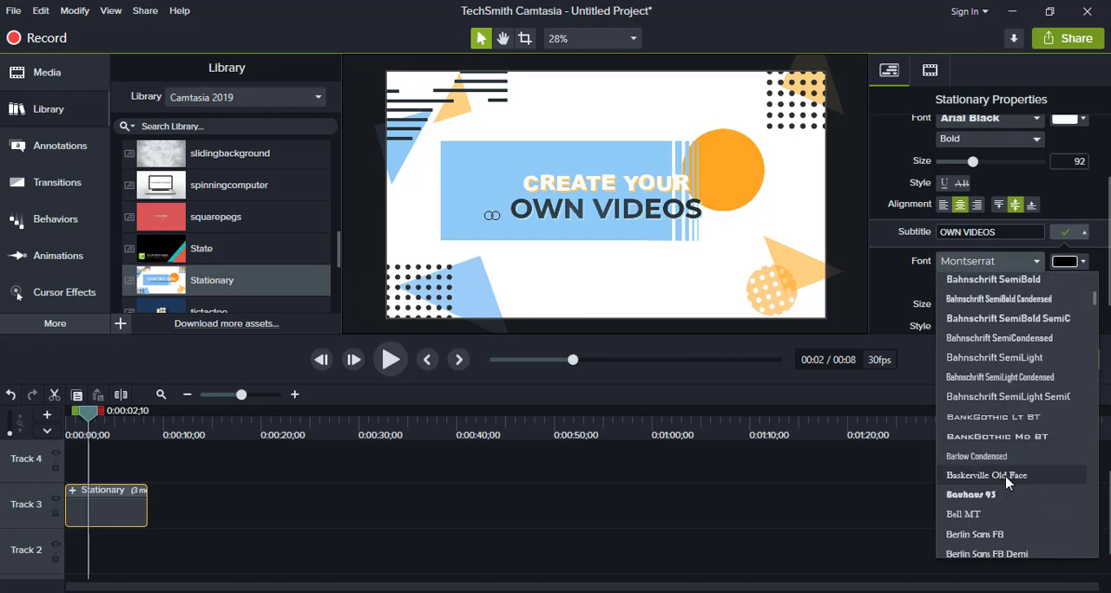
scroll(1006, 483, down, 6)
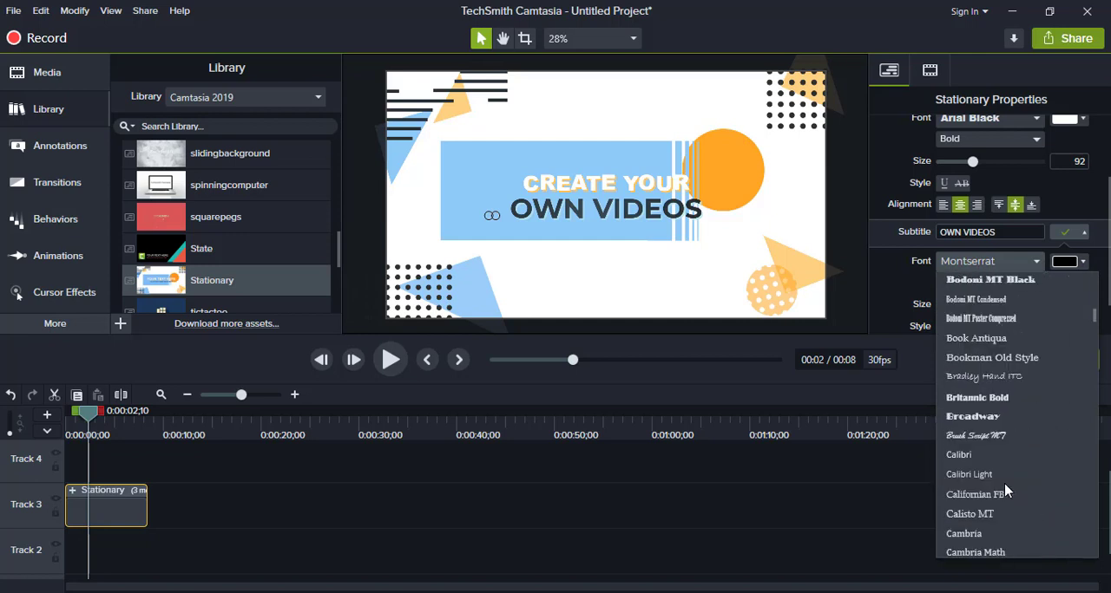
click(980, 459)
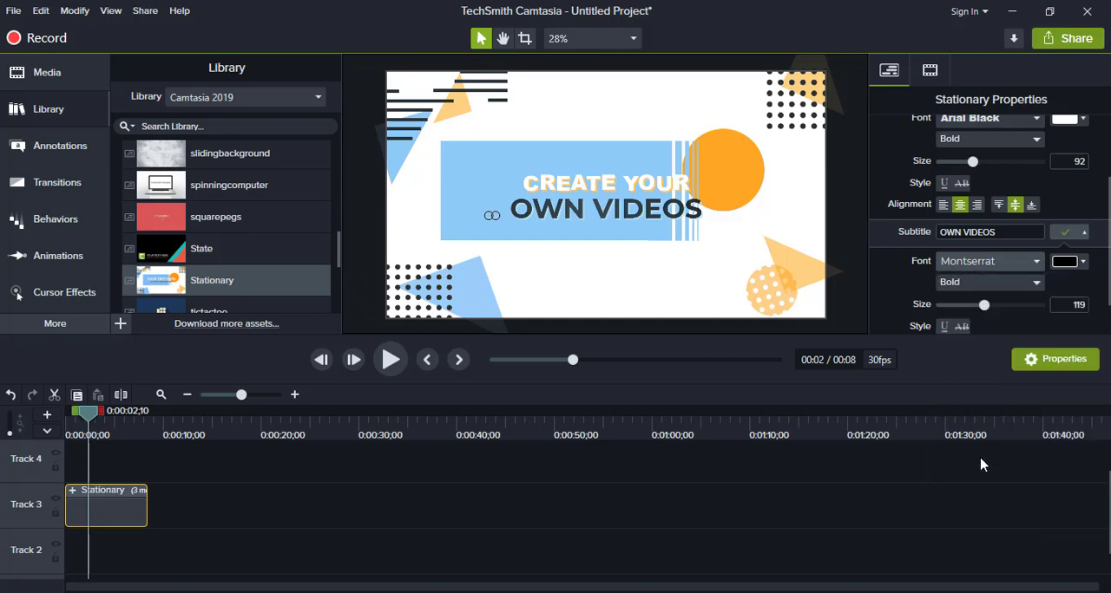
drag(984, 304, 1004, 306)
- Change the OWN VIDEOS subtitle's color to #0B0000 and play the edited intro from the timeline start
click(1065, 261)
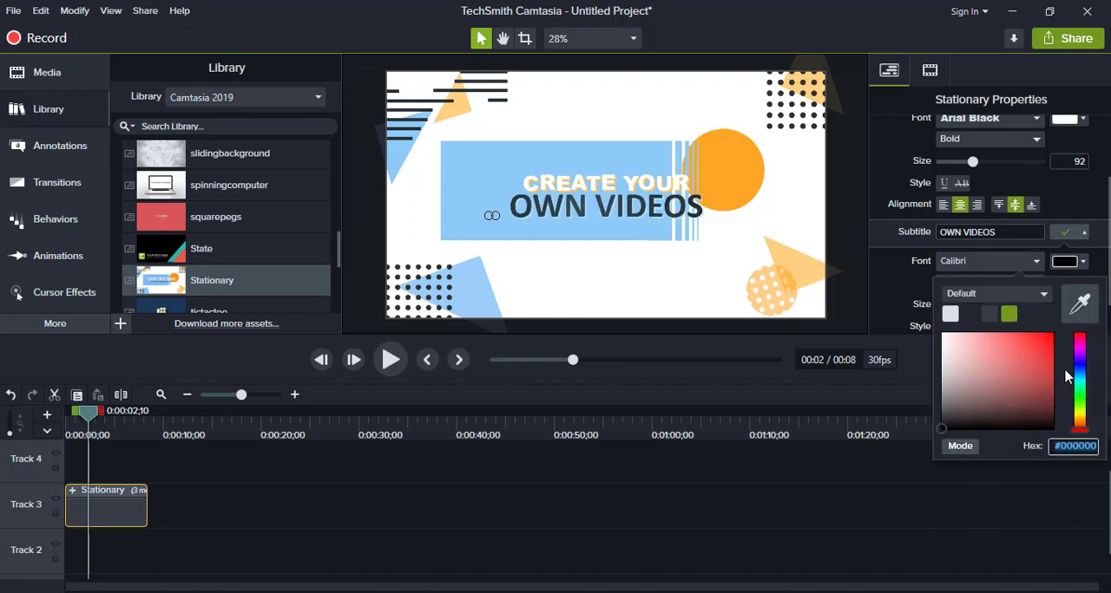
click(1053, 426)
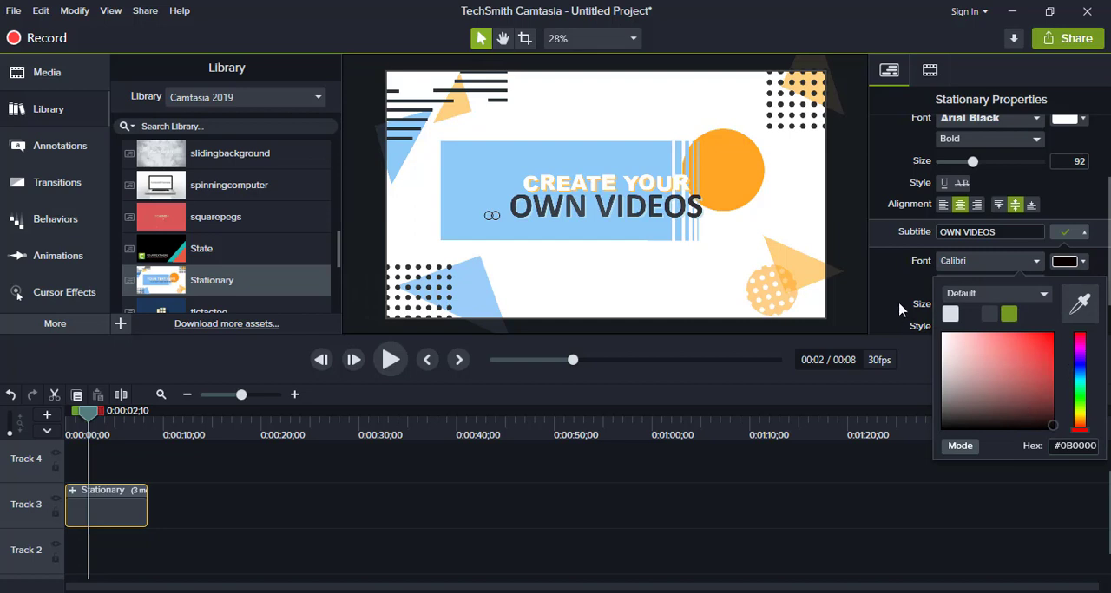
click(898, 305)
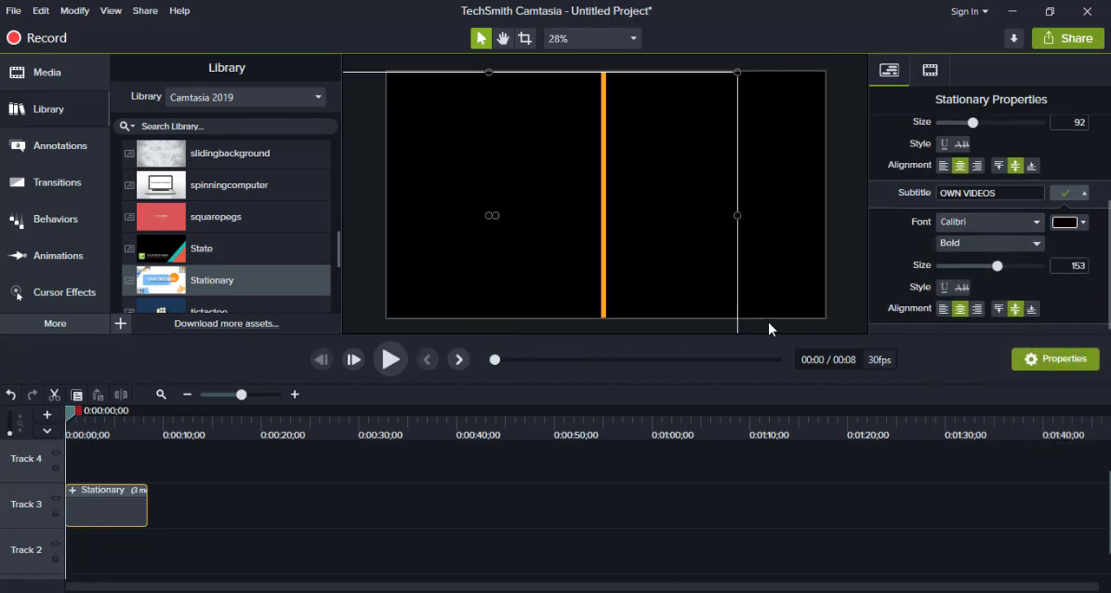
key(space)
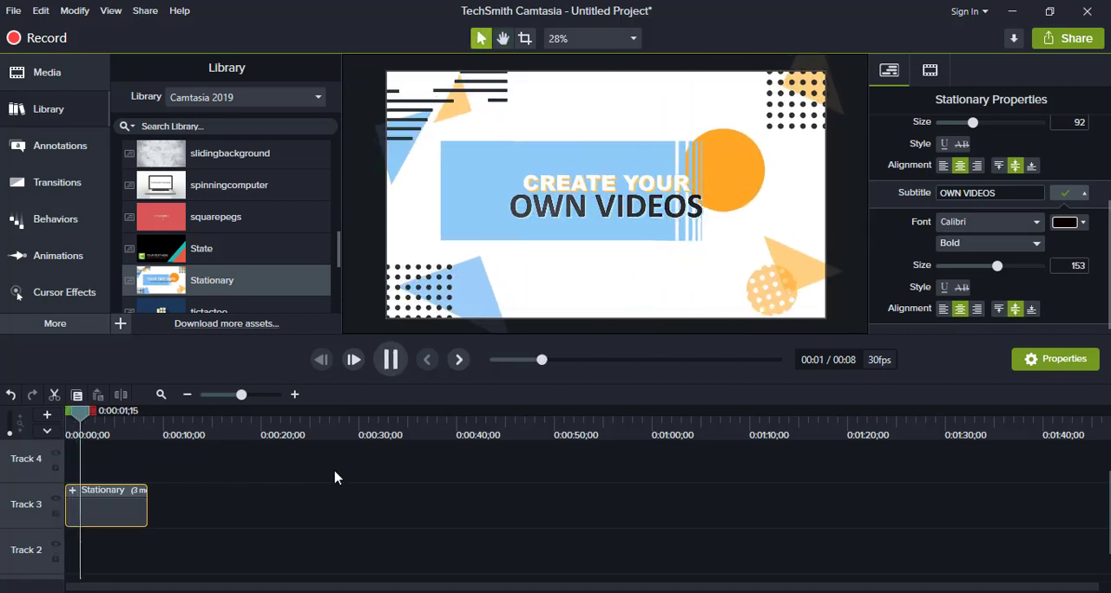
key(space)
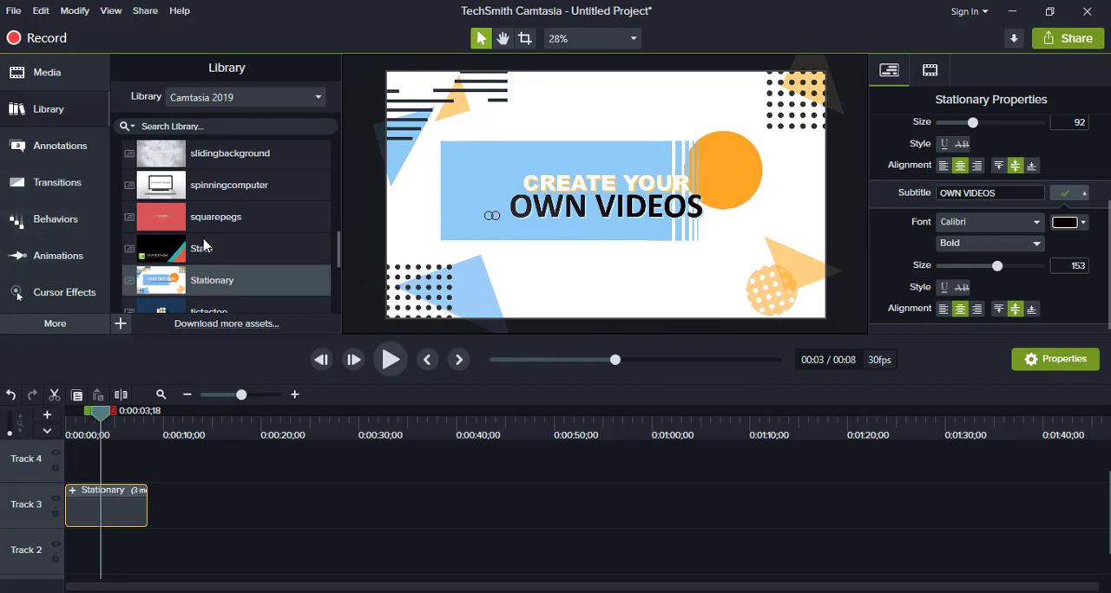
- Add the electricthrone music track from the library to the start of Track 2, below the Stationary clip
scroll(204, 247, up, 10)
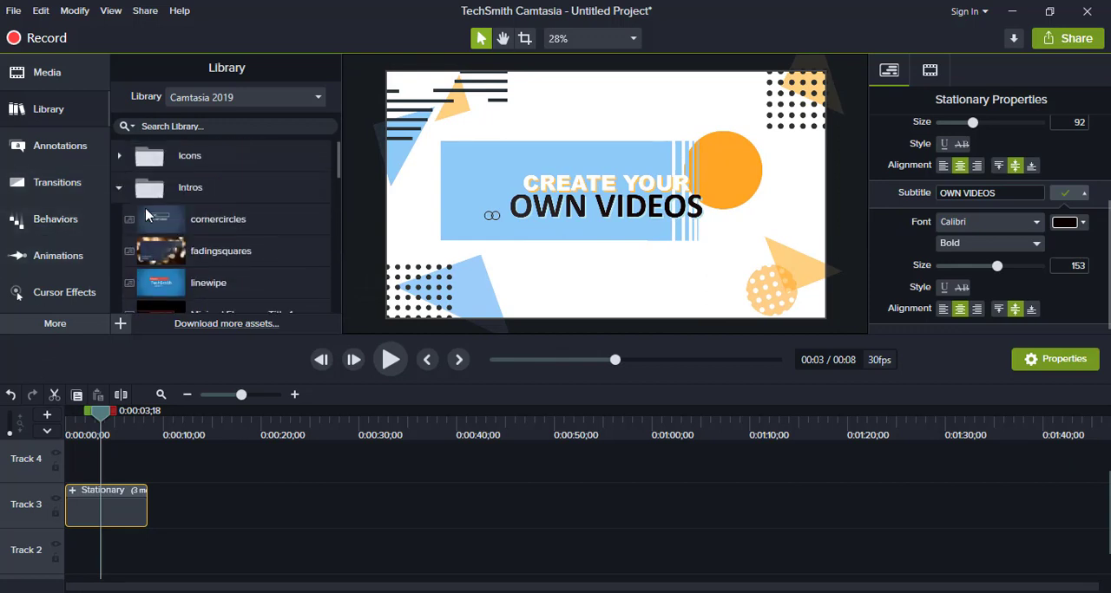
click(119, 189)
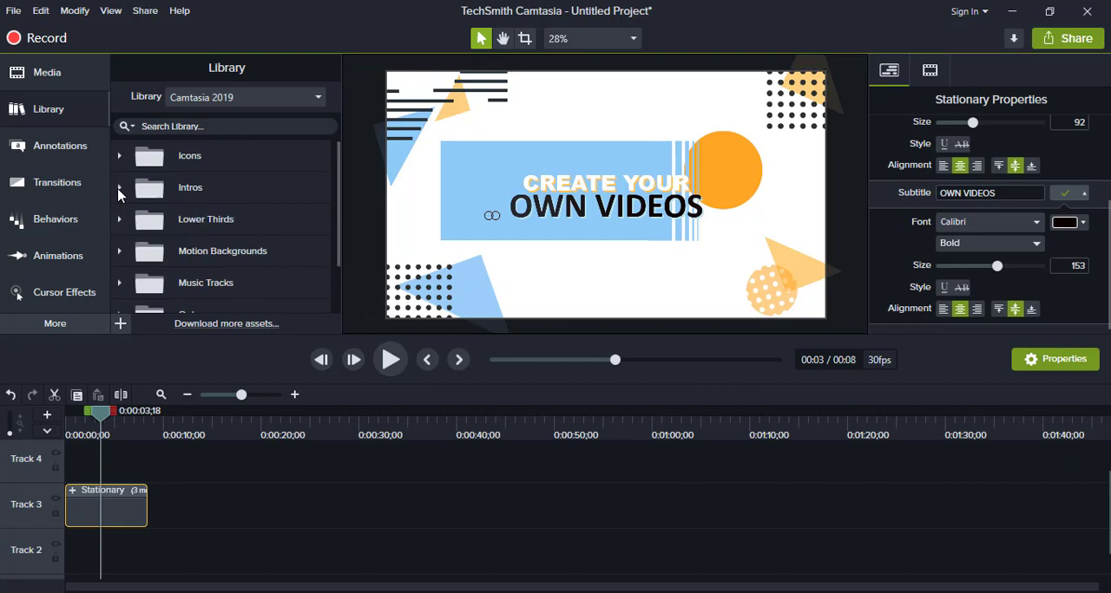
click(120, 283)
scroll(234, 198, down, 5)
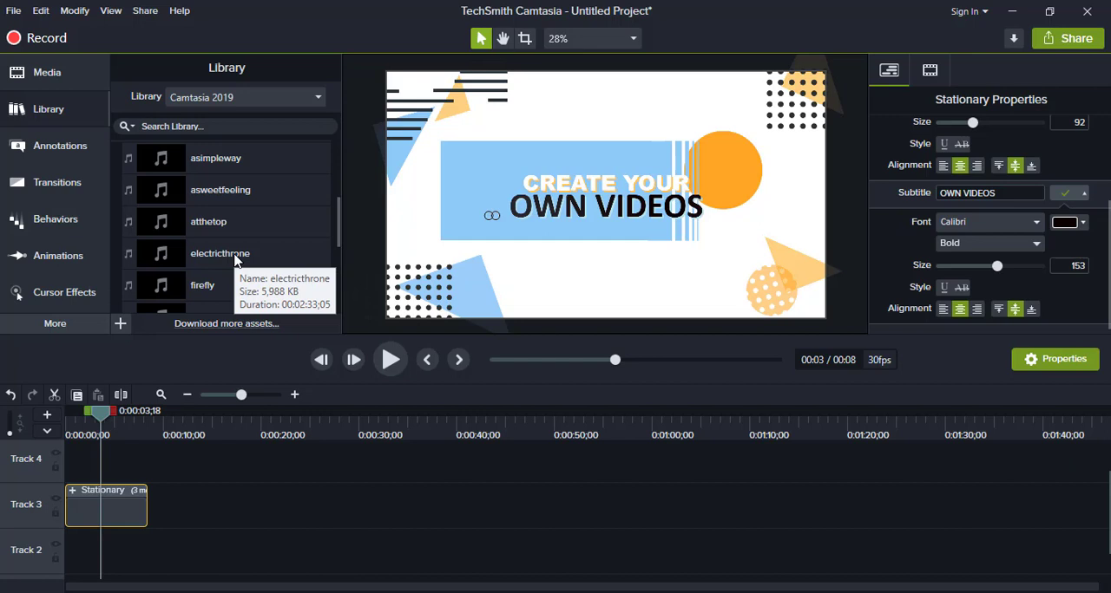
click(241, 252)
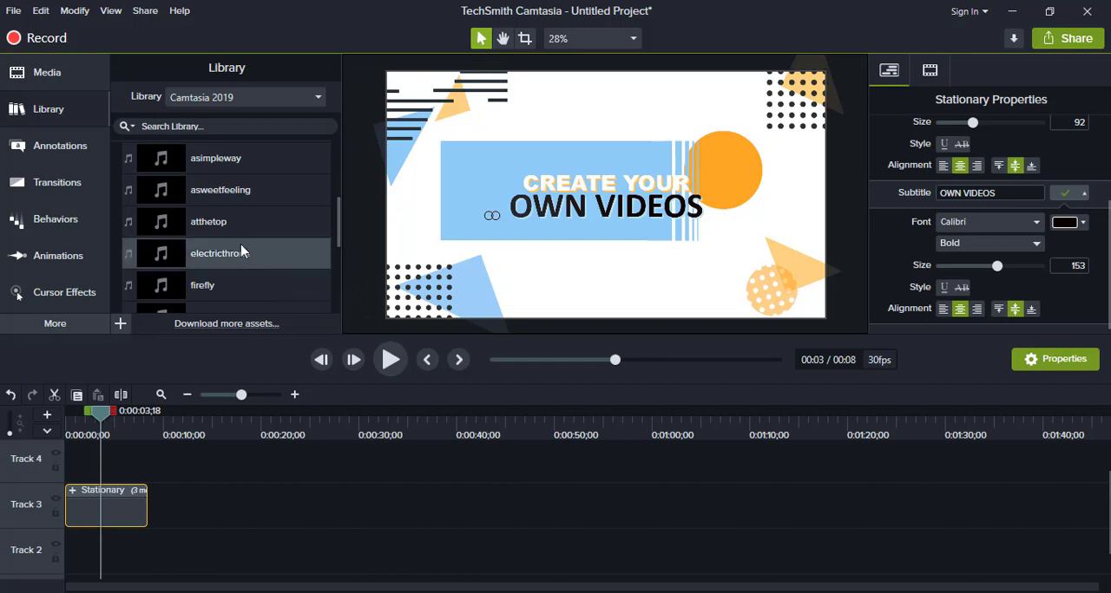
mouse_move(236, 251)
mouse_down()
mouse_move(248, 419)
mouse_move(185, 438)
mouse_move(70, 546)
mouse_up()
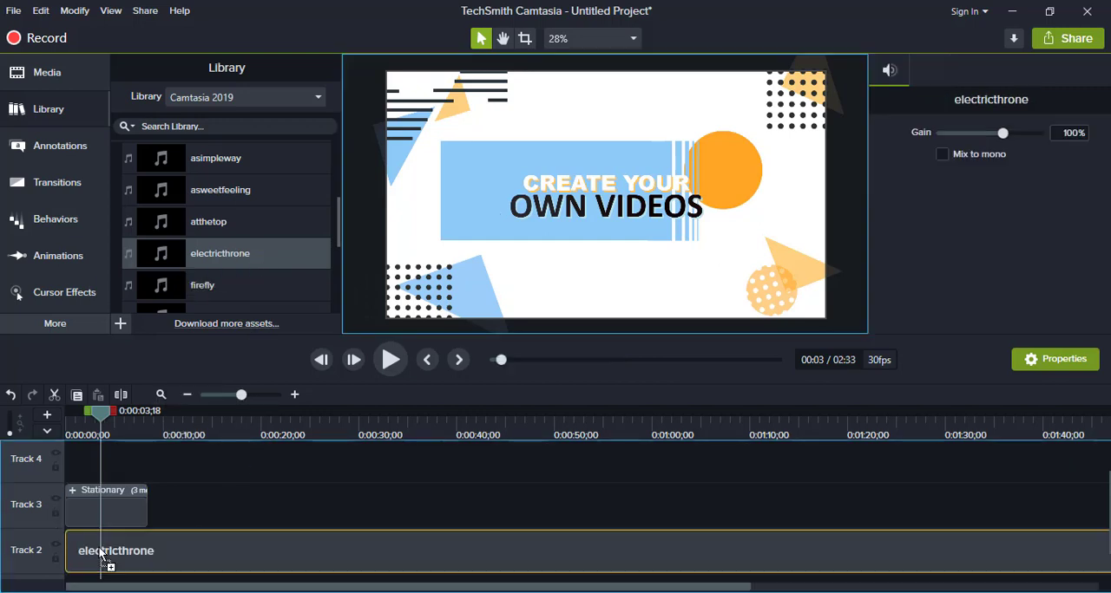
- Add a plain text callout reading WELCOME!! in red, size 137, at the start of the track above the Stationary clip
click(61, 148)
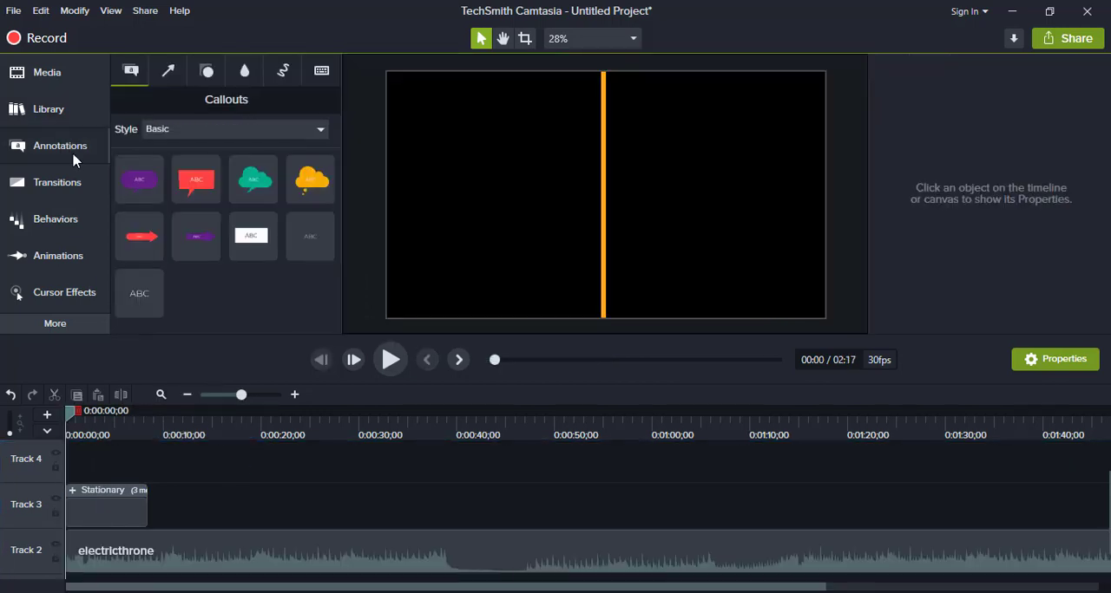
drag(139, 293, 50, 468)
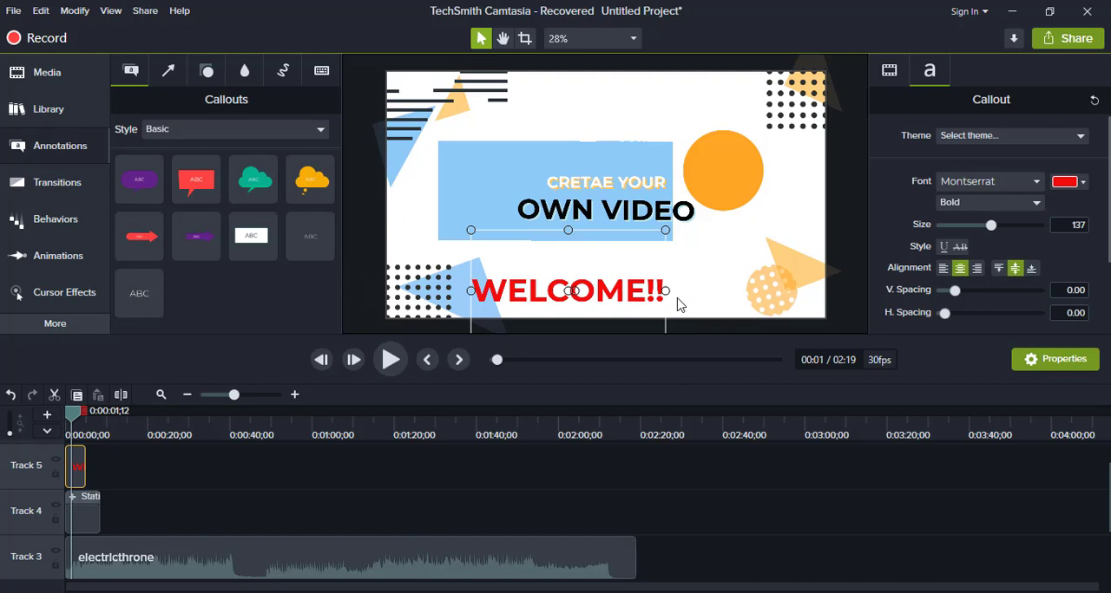
- Apply the Sliding behavior to the WELCOME!! callout and extend the callout to the end of the Stationary clip
click(55, 219)
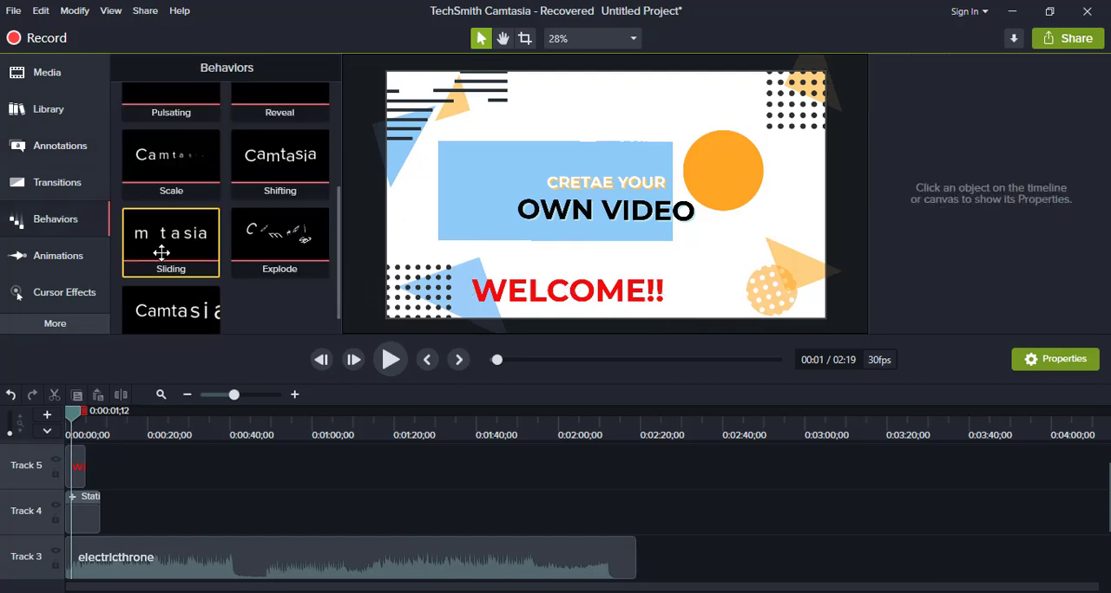
drag(159, 245, 102, 479)
click(79, 470)
- Play the intro from the timeline start to check the callout animation together with the music
click(126, 568)
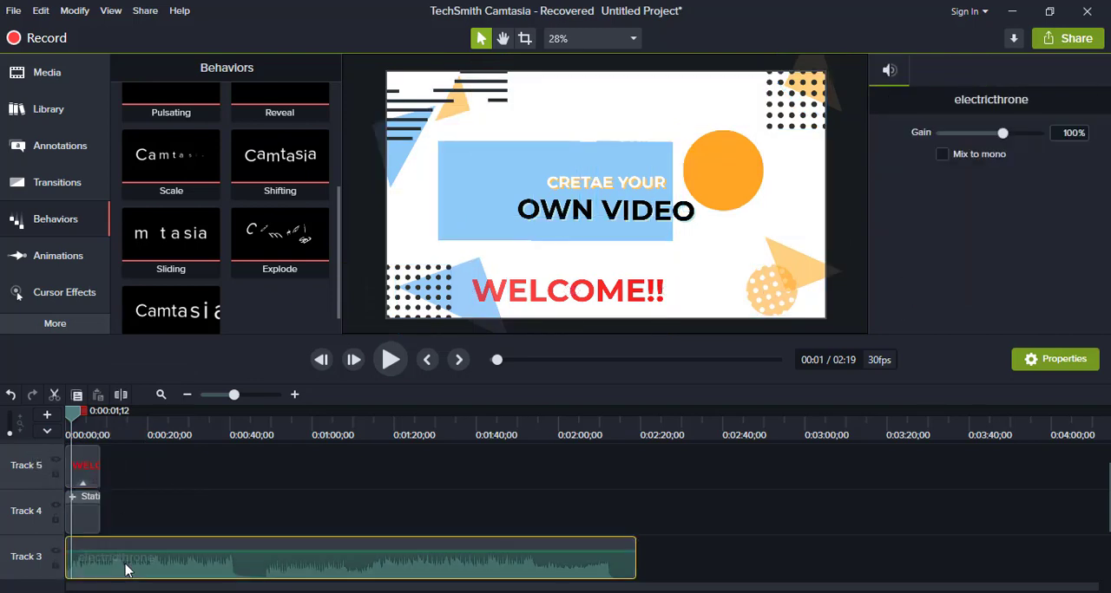
drag(72, 416, 1, 417)
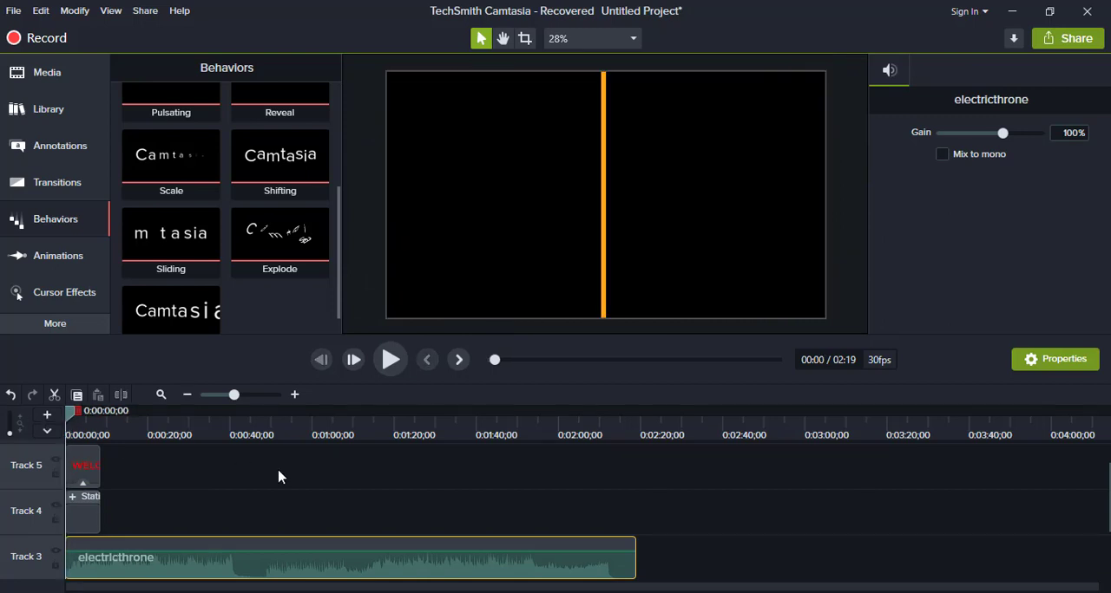
key(space)
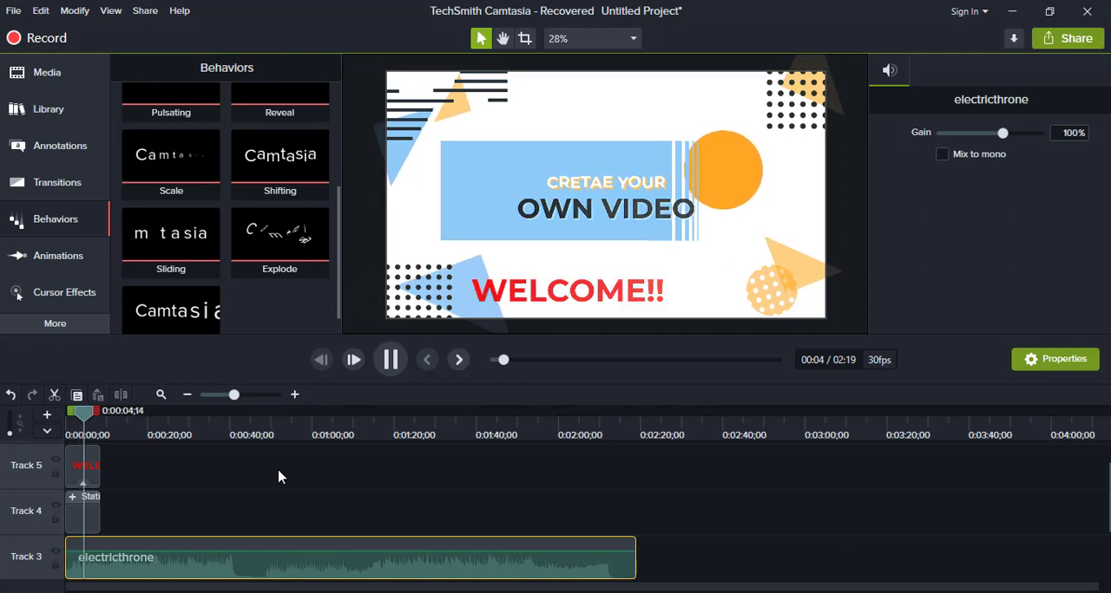
key(space)
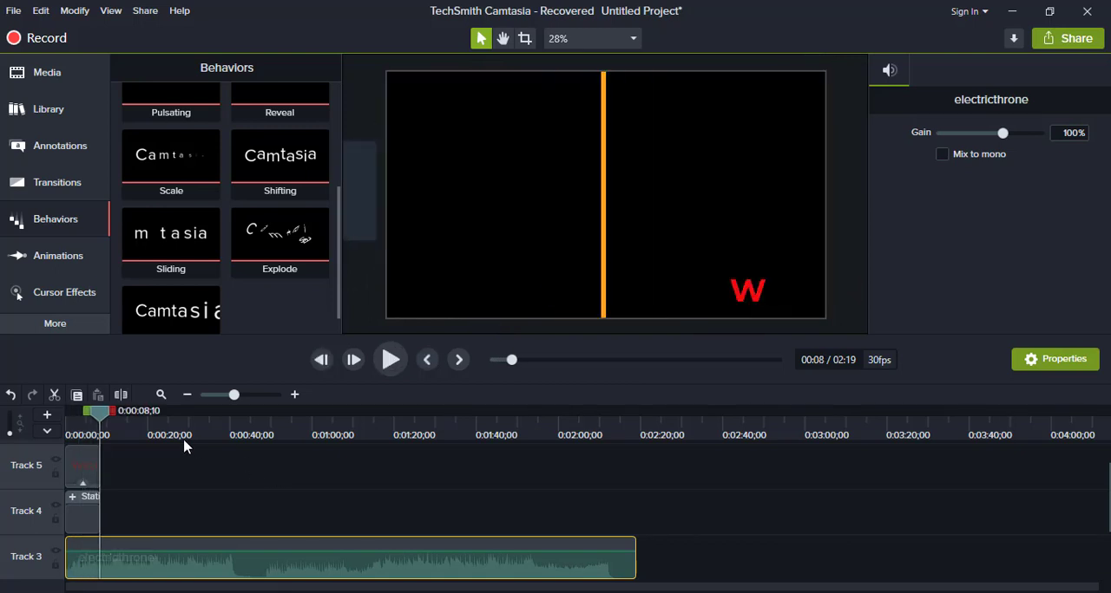
- Split the electricthrone music at 0:00:08;10, where the Stationary clip ends, and delete the remaining part
drag(104, 419, 85, 423)
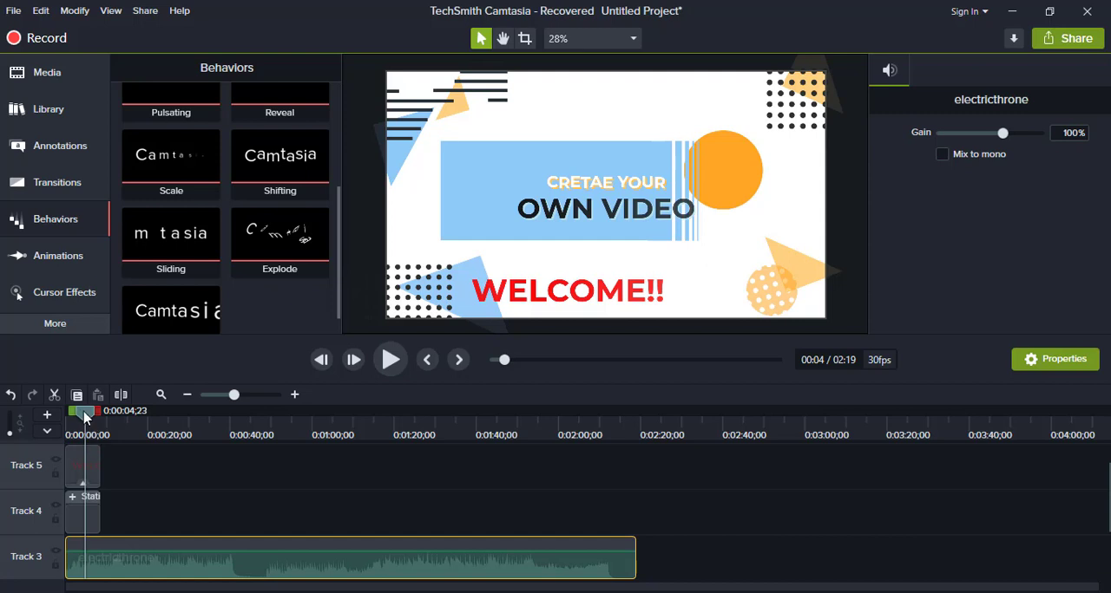
drag(85, 417, 99, 416)
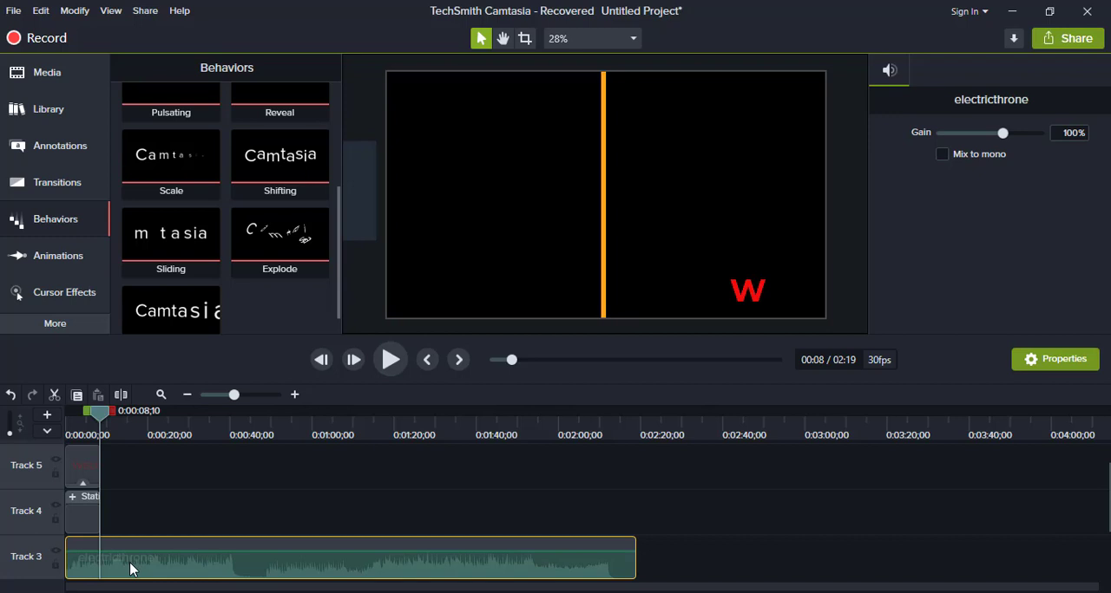
key(s)
click(132, 570)
key(Delete)
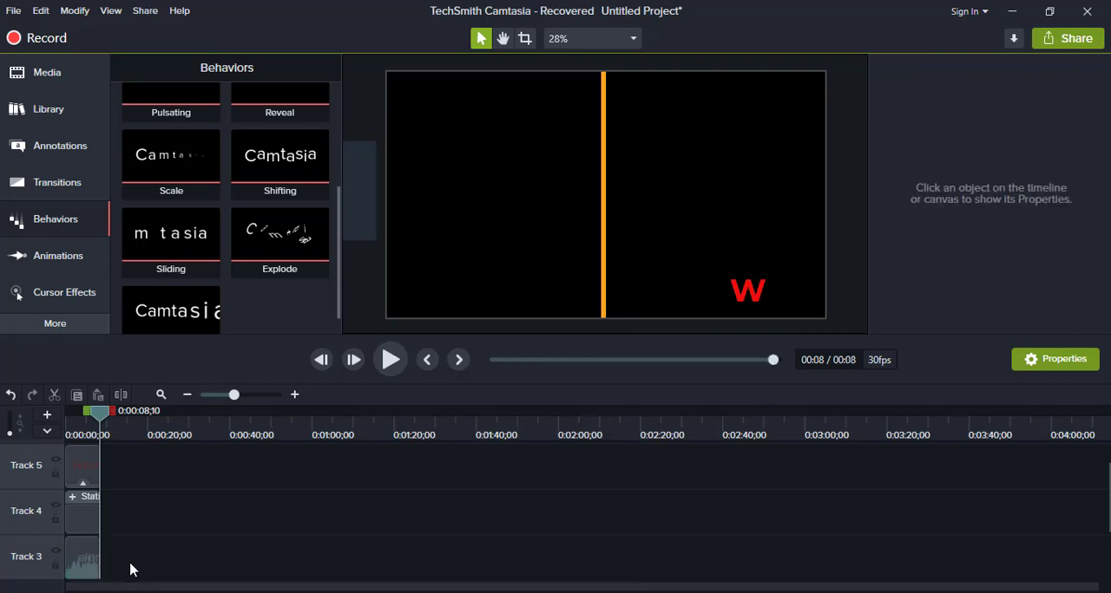
- Group the WELCOME!! callout, the Stationary clip and the trimmed music into one clip
drag(133, 573, 76, 471)
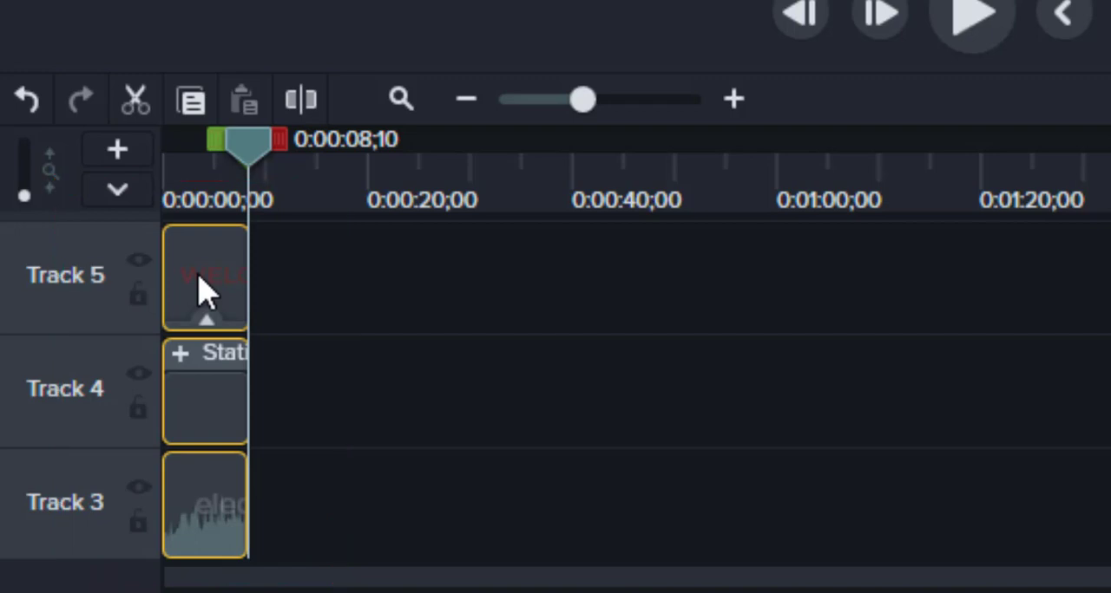
right_click(225, 400)
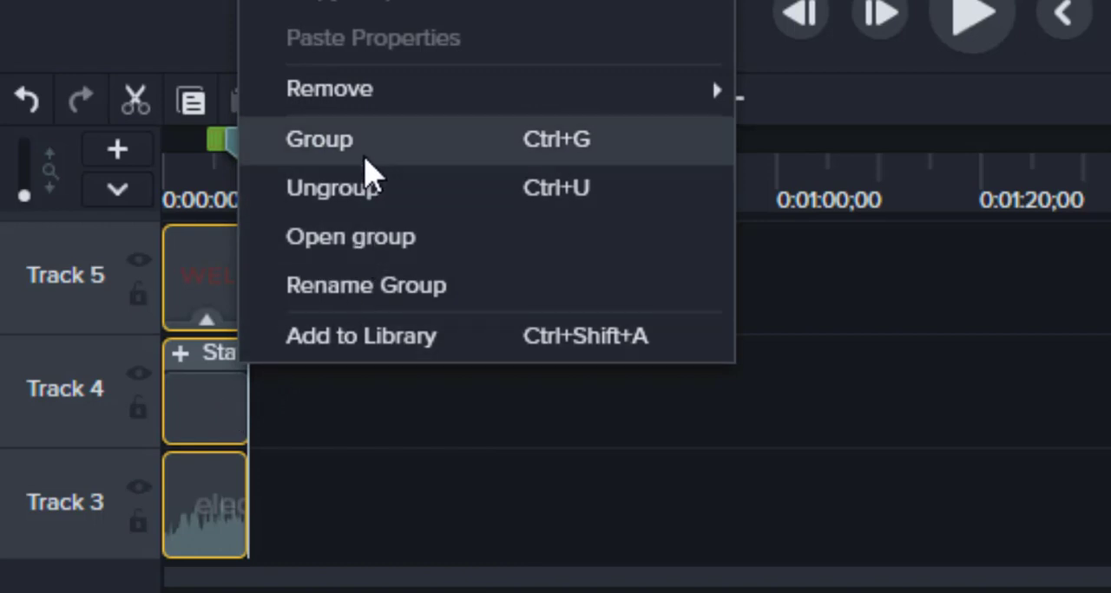
click(364, 163)
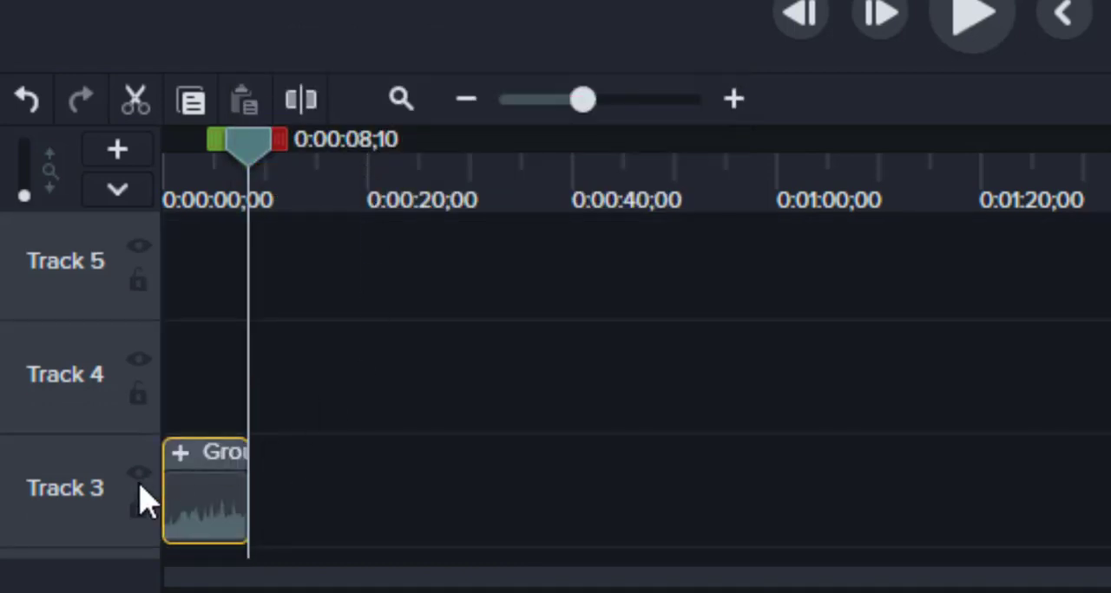
- Add the grouped intro to the Default library under the name INTRO FINAL
drag(241, 144, 154, 154)
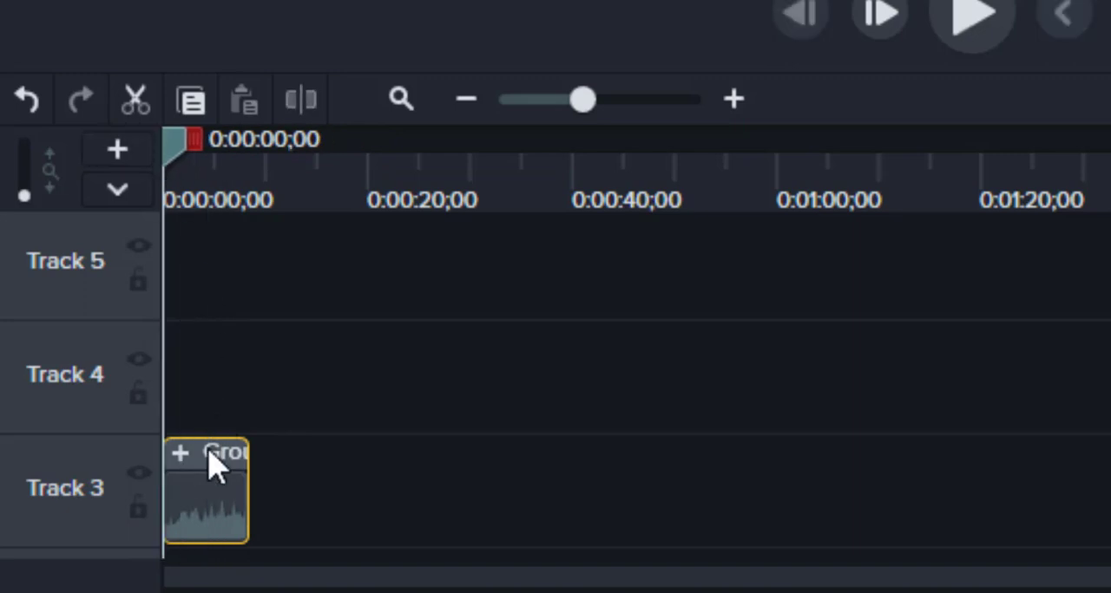
right_click(215, 465)
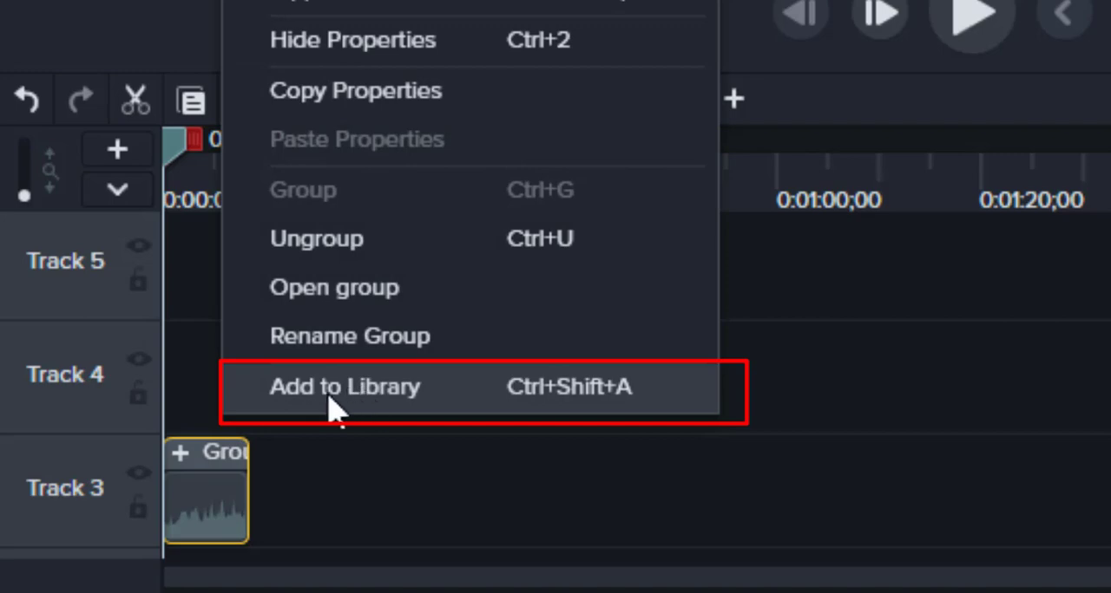
click(433, 397)
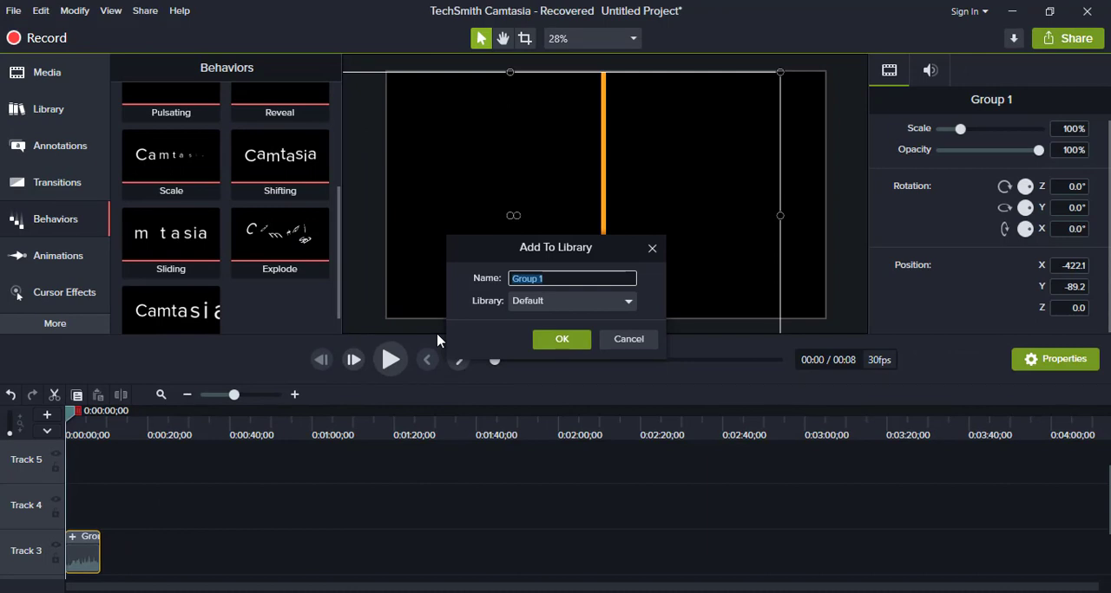
text(INTRO 1)
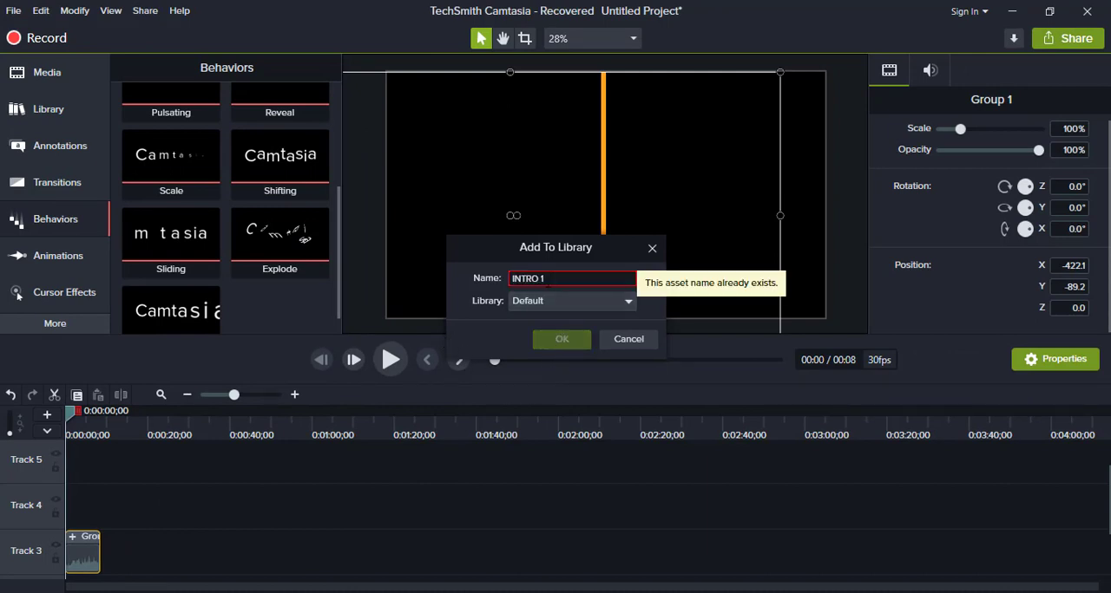
key(BackSpace)
key(BackSpace)
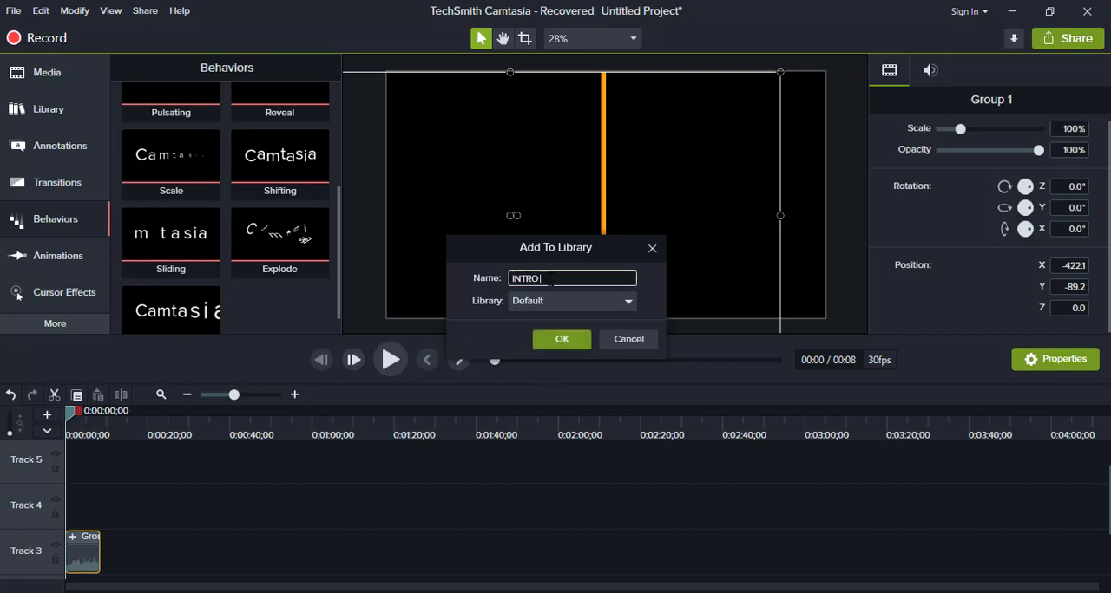
text(FINAL)
click(617, 301)
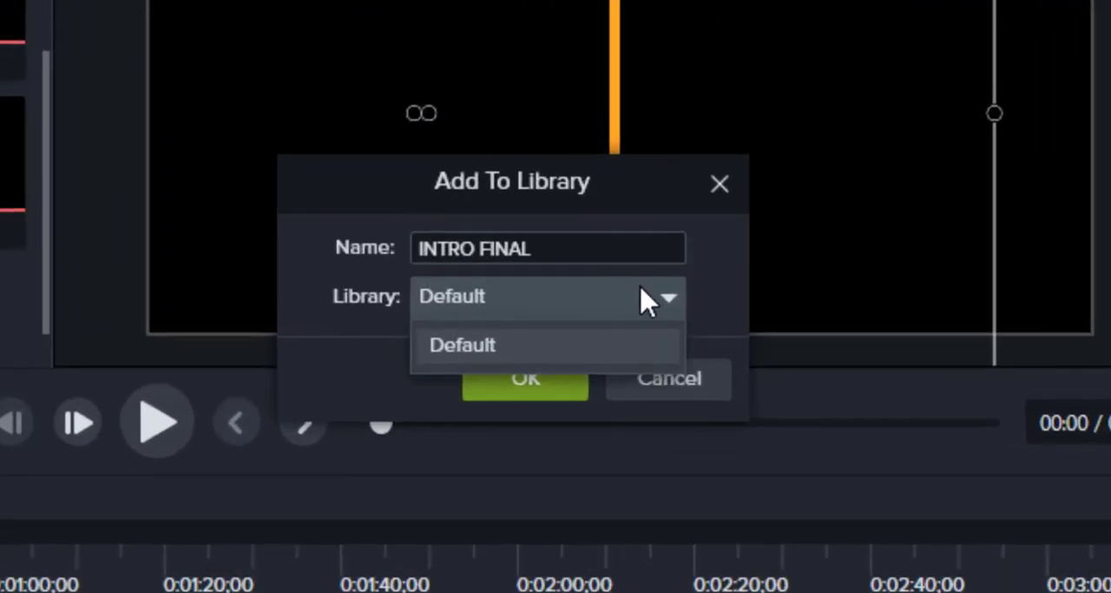
click(646, 299)
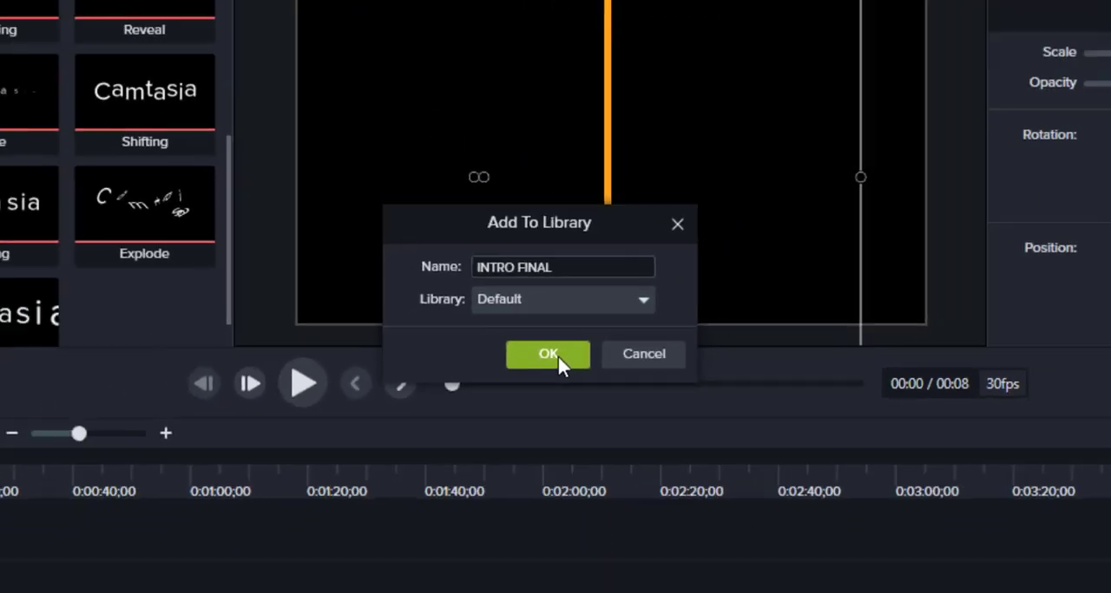
click(526, 379)
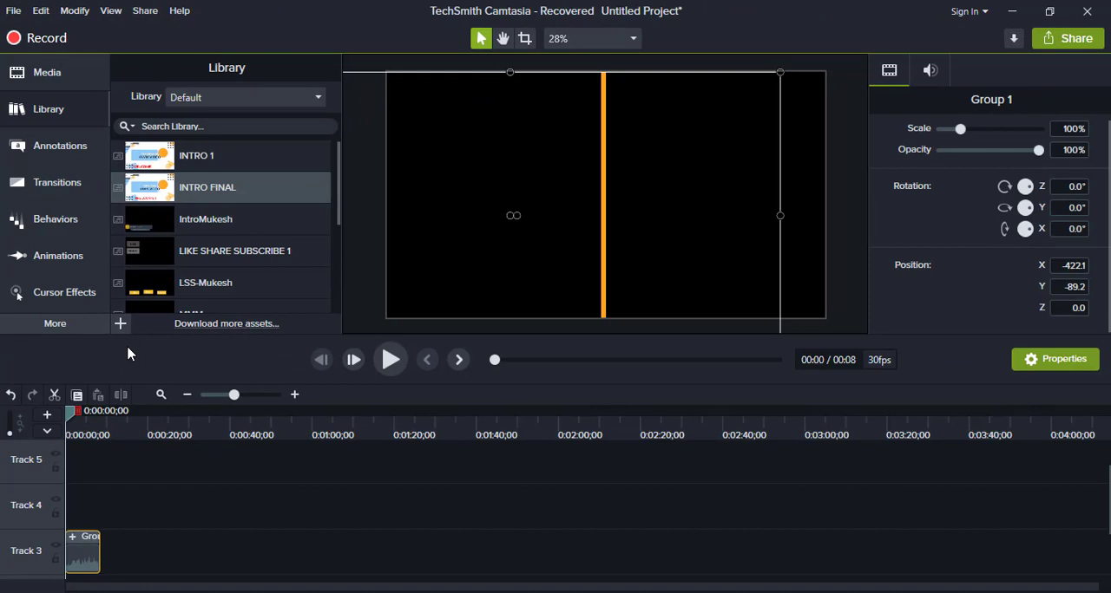
- Play the grouped intro from the timeline start and stop the playback partway through
key(space)
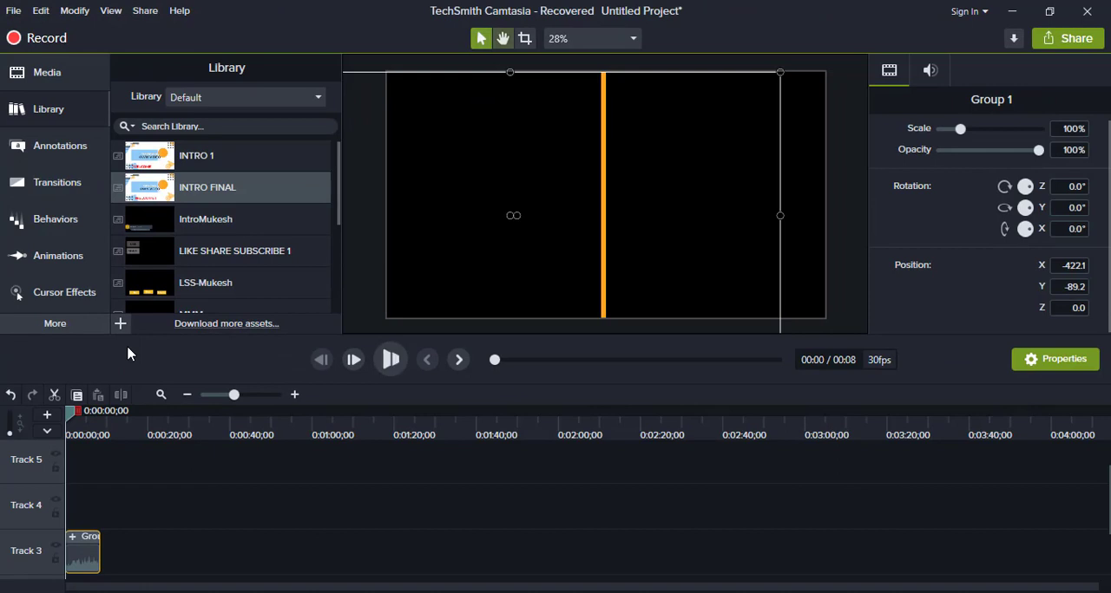
click(321, 368)
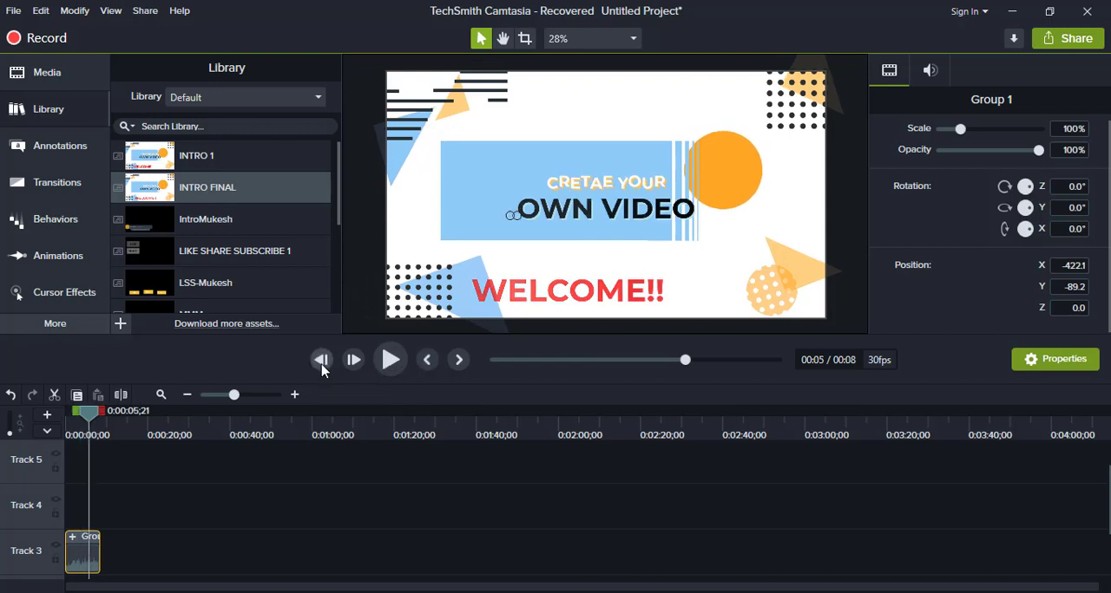